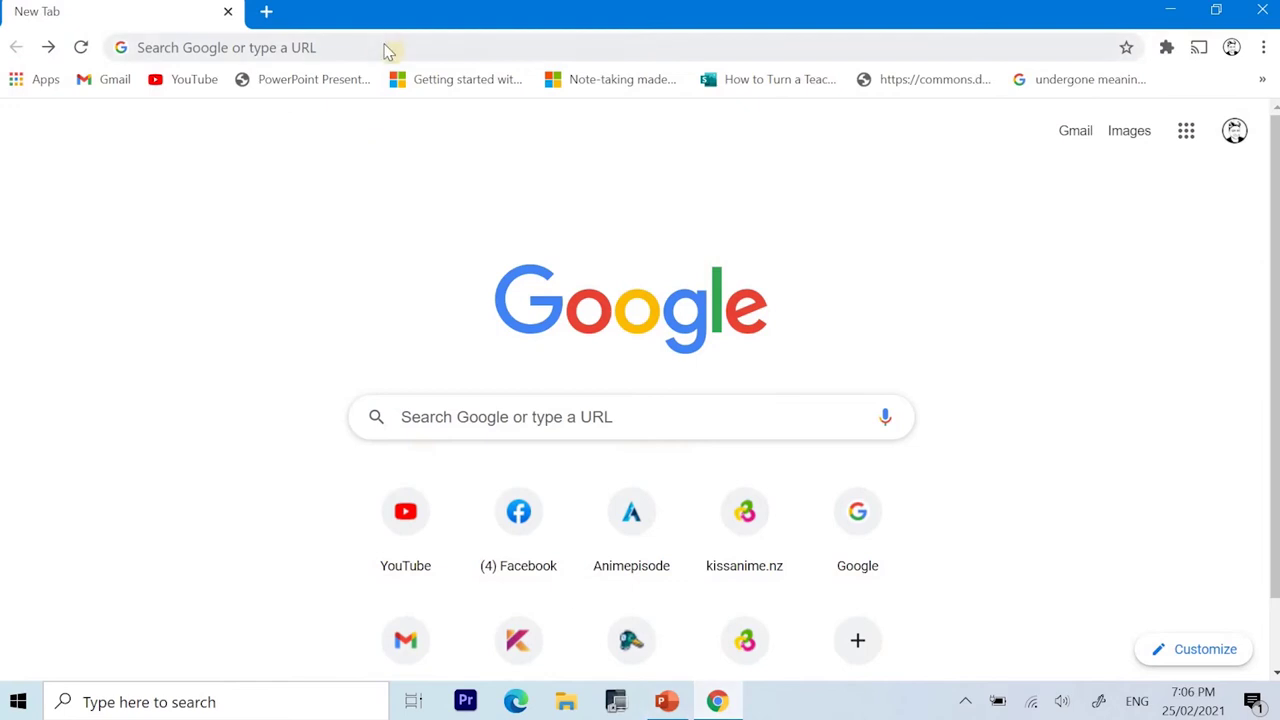
Load the shared tinyurl link, download the HotPotato.exe installer and open it.
{"action": "left_click", "coordinate": [397, 55]}
{"action": "right_click", "coordinate": [397, 55]}
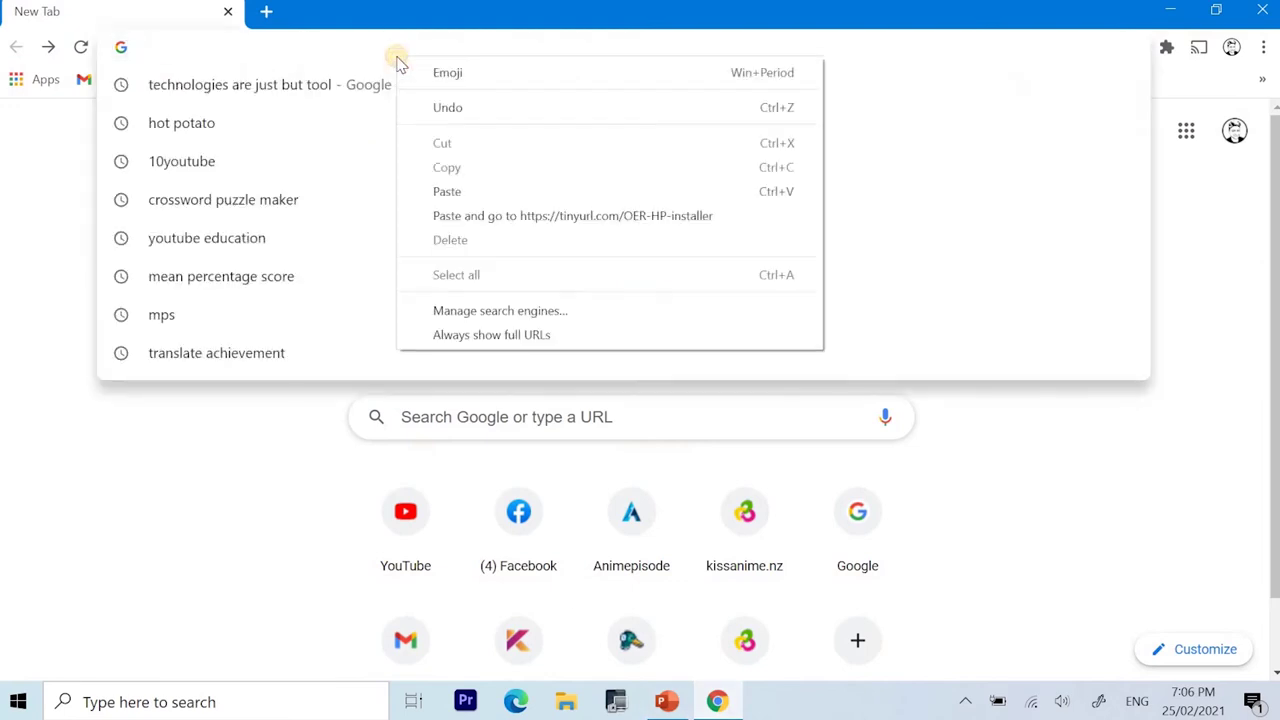
{"action": "left_click", "coordinate": [499, 197]}
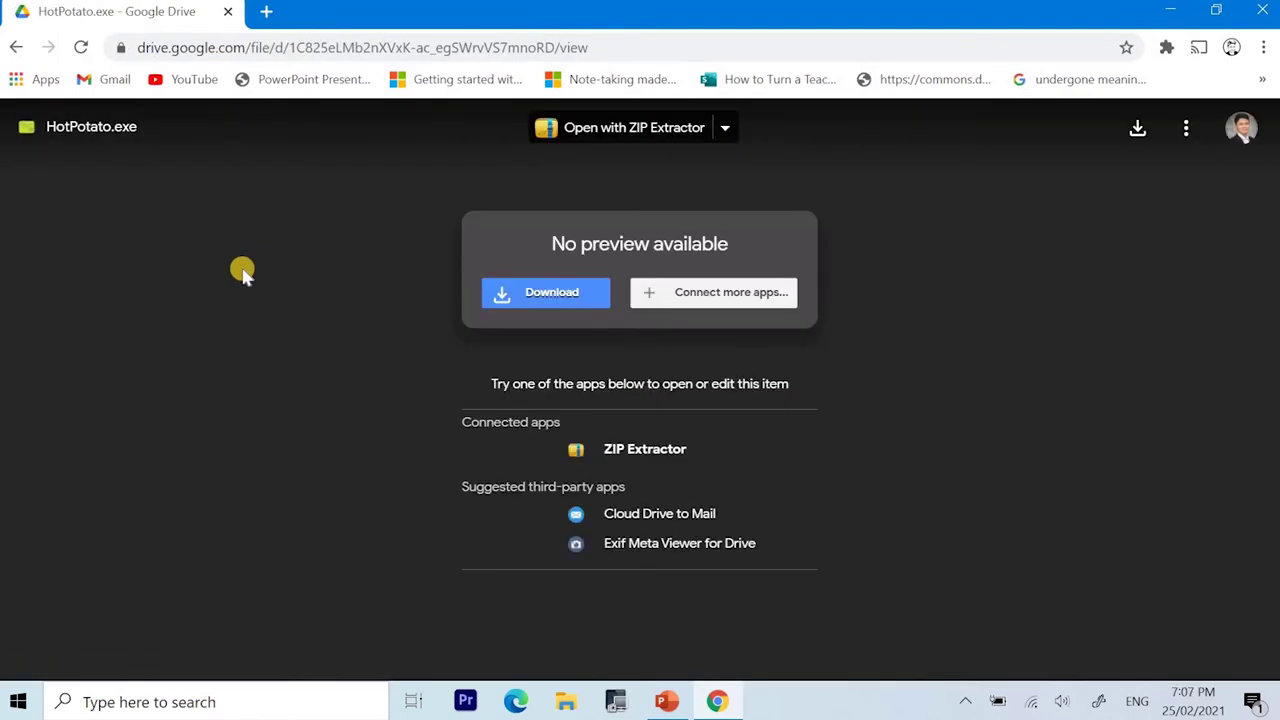
{"action": "left_click", "coordinate": [509, 296]}
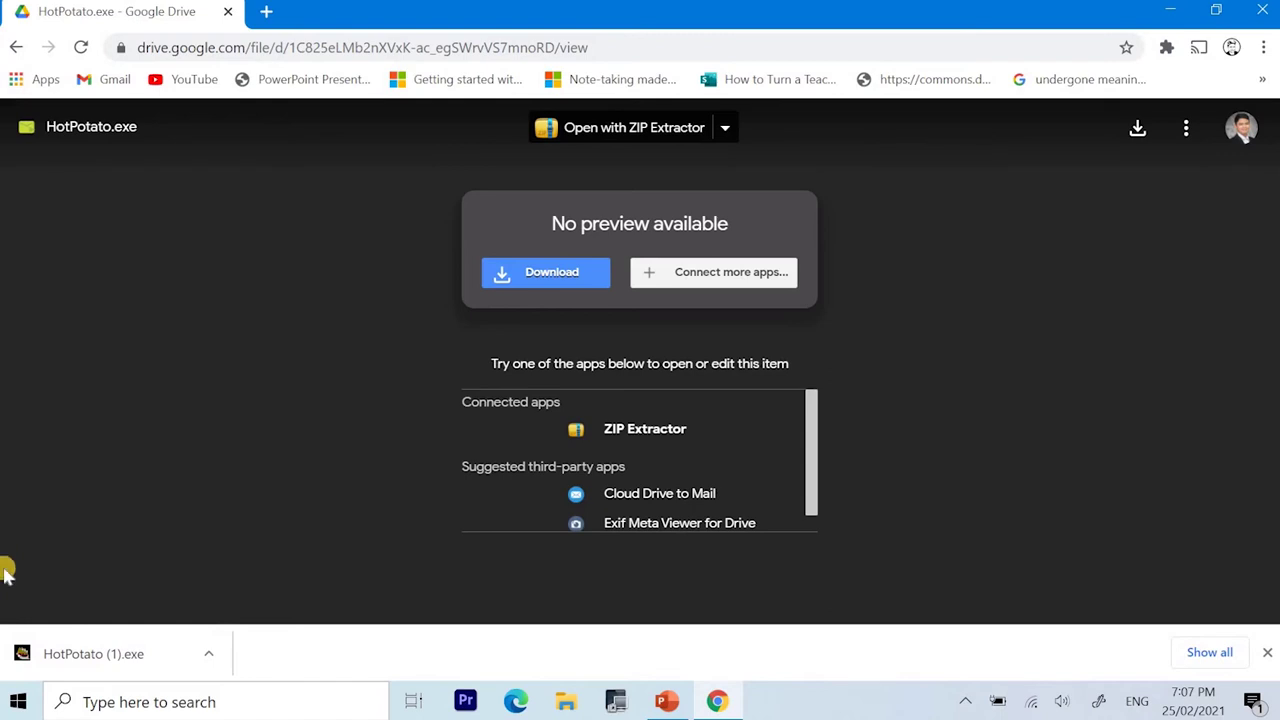
{"action": "left_click", "coordinate": [79, 660]}
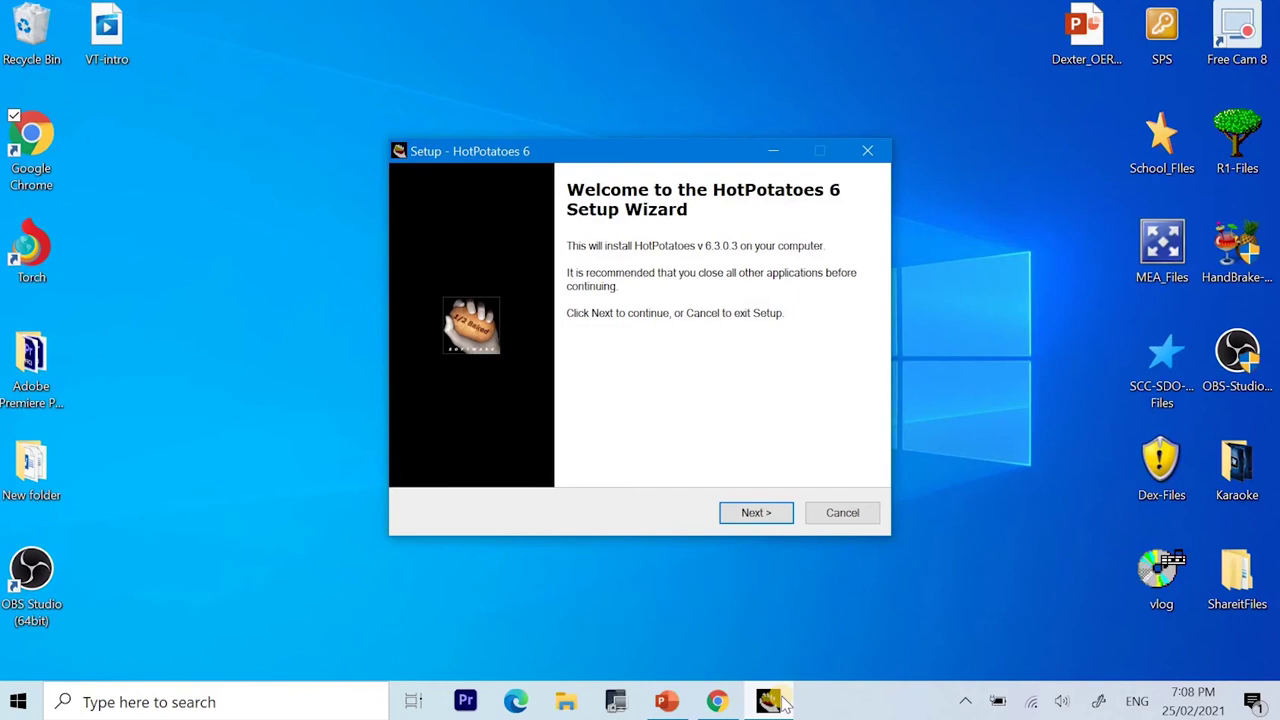
Accept the licence, keep the default folders and desktop icon, install HotPotatoes 6 and launch it.
{"action": "left_click", "coordinate": [776, 516]}
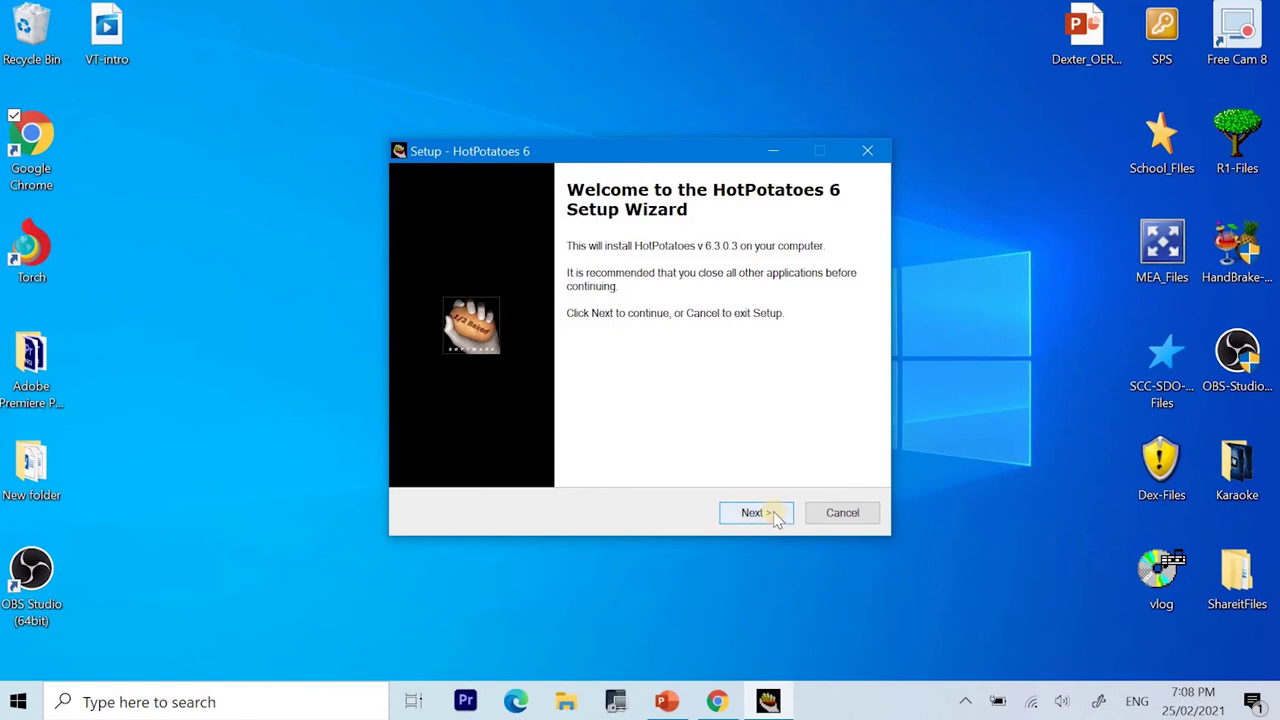
{"action": "left_click", "coordinate": [776, 516]}
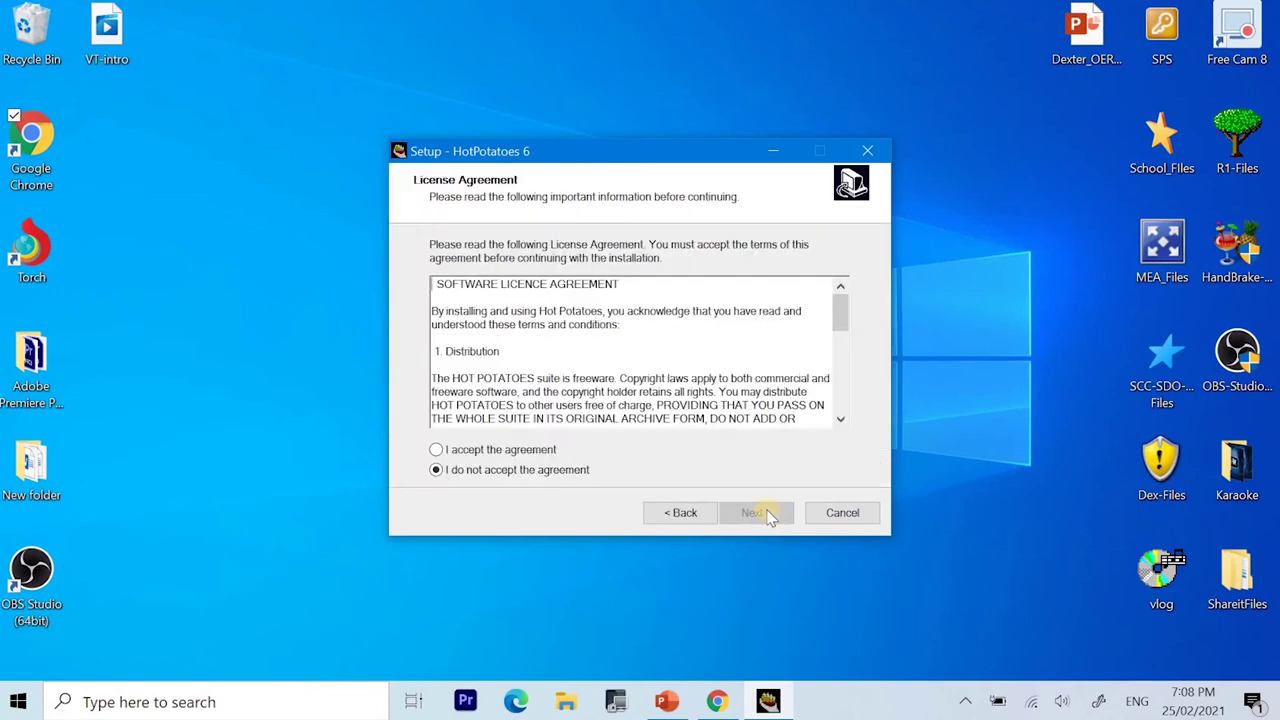
{"action": "left_click", "coordinate": [438, 450]}
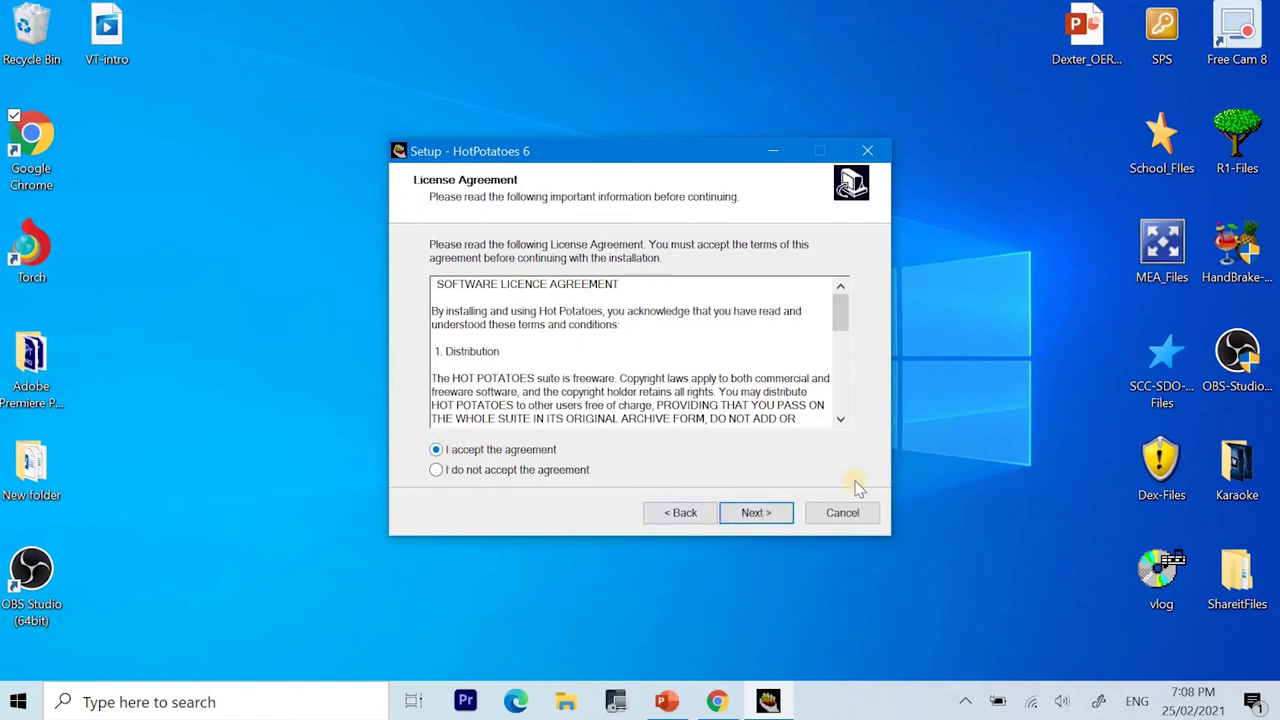
{"action": "left_click", "coordinate": [775, 515]}
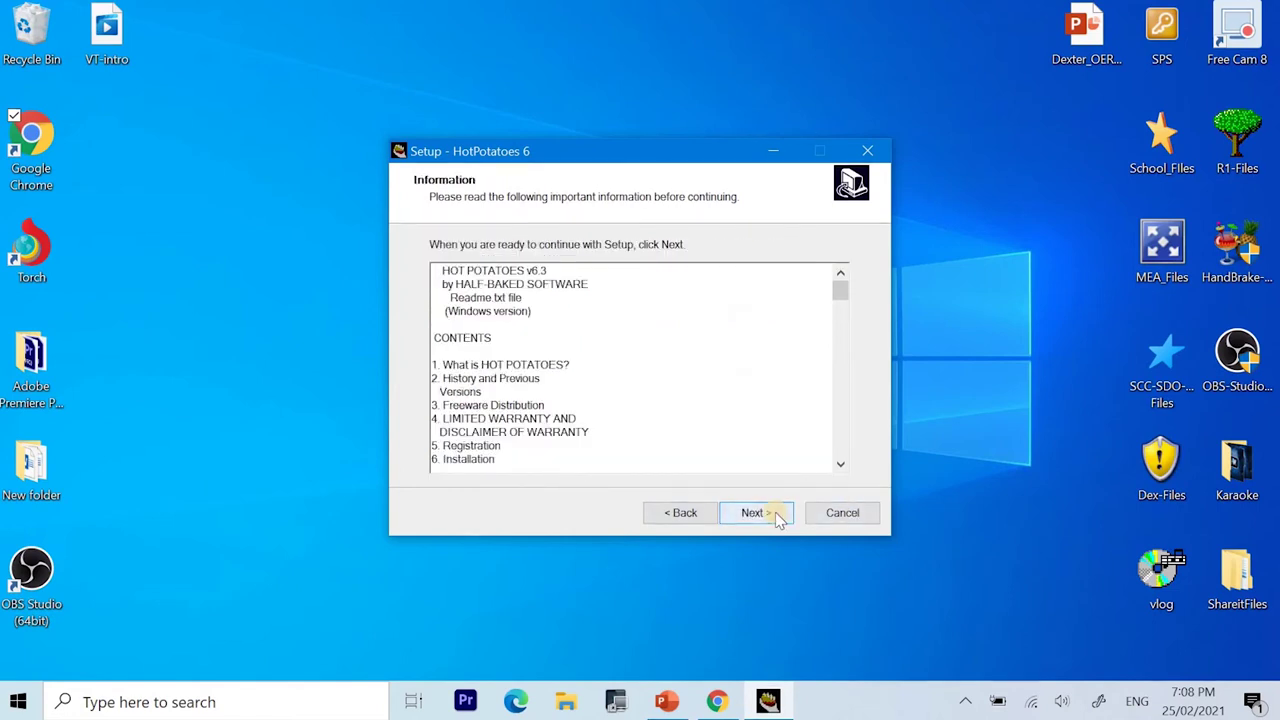
{"action": "left_click", "coordinate": [778, 515]}
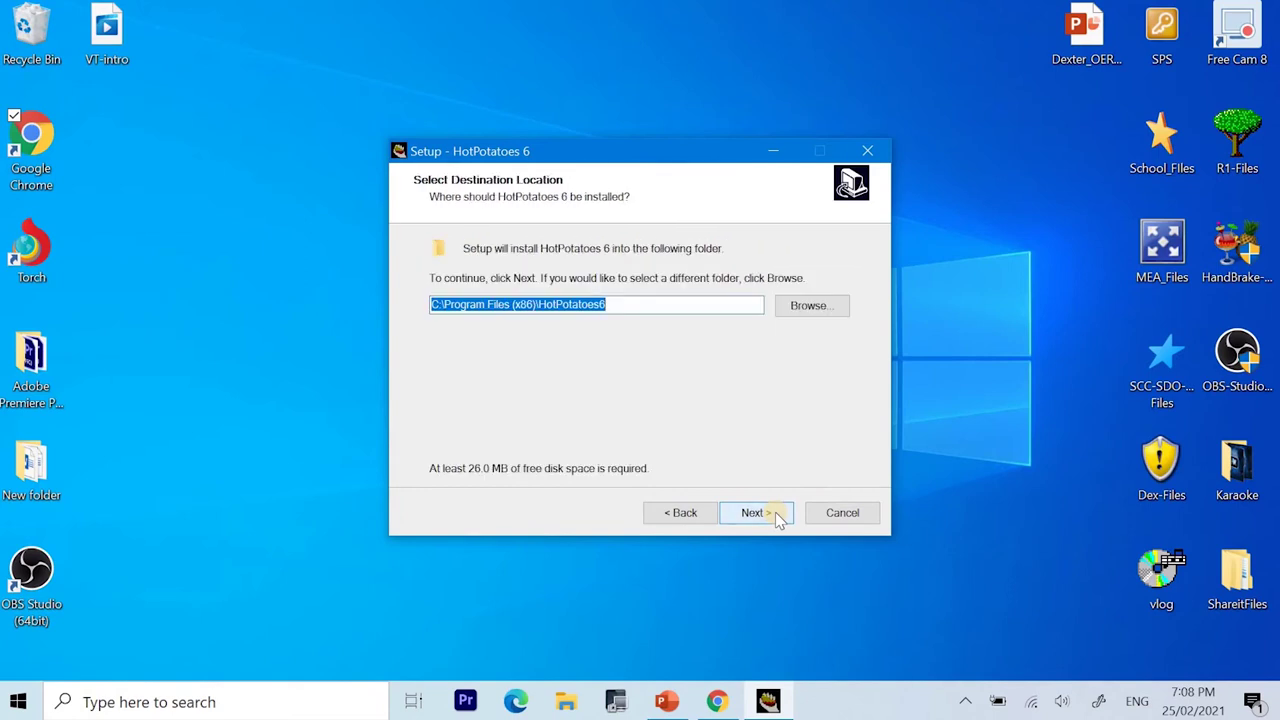
{"action": "left_click", "coordinate": [778, 515]}
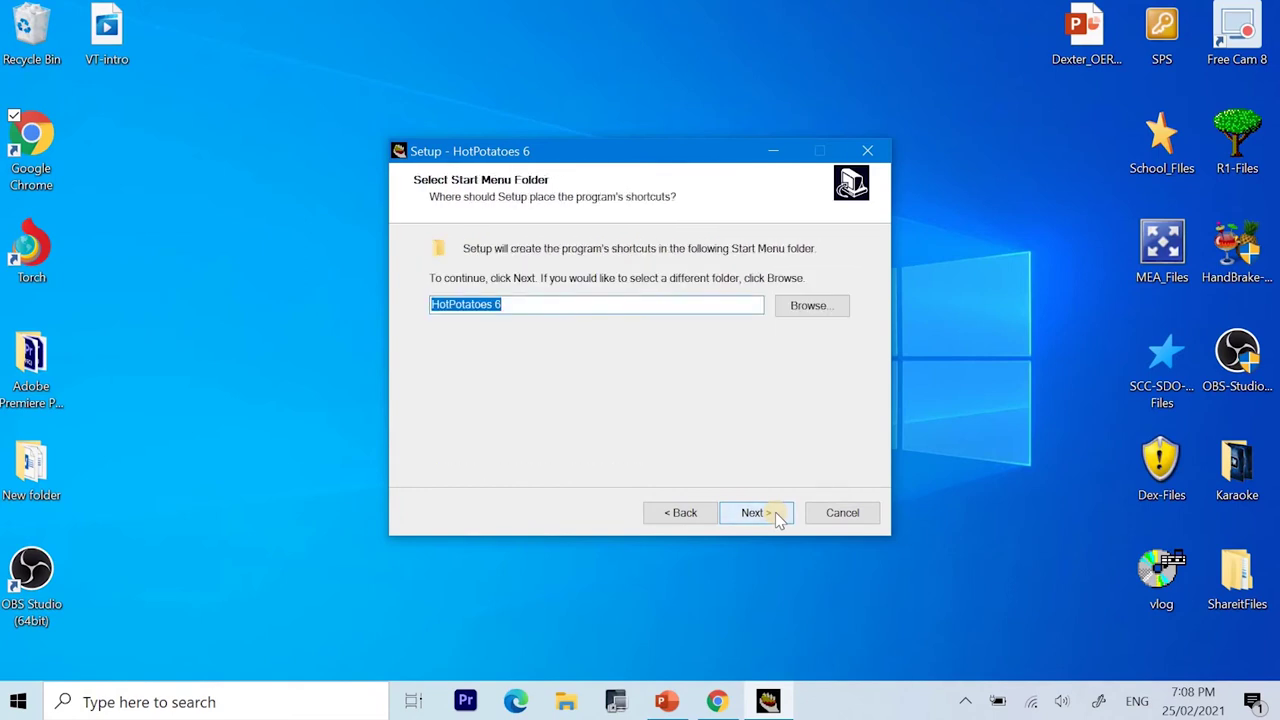
{"action": "left_click", "coordinate": [778, 515]}
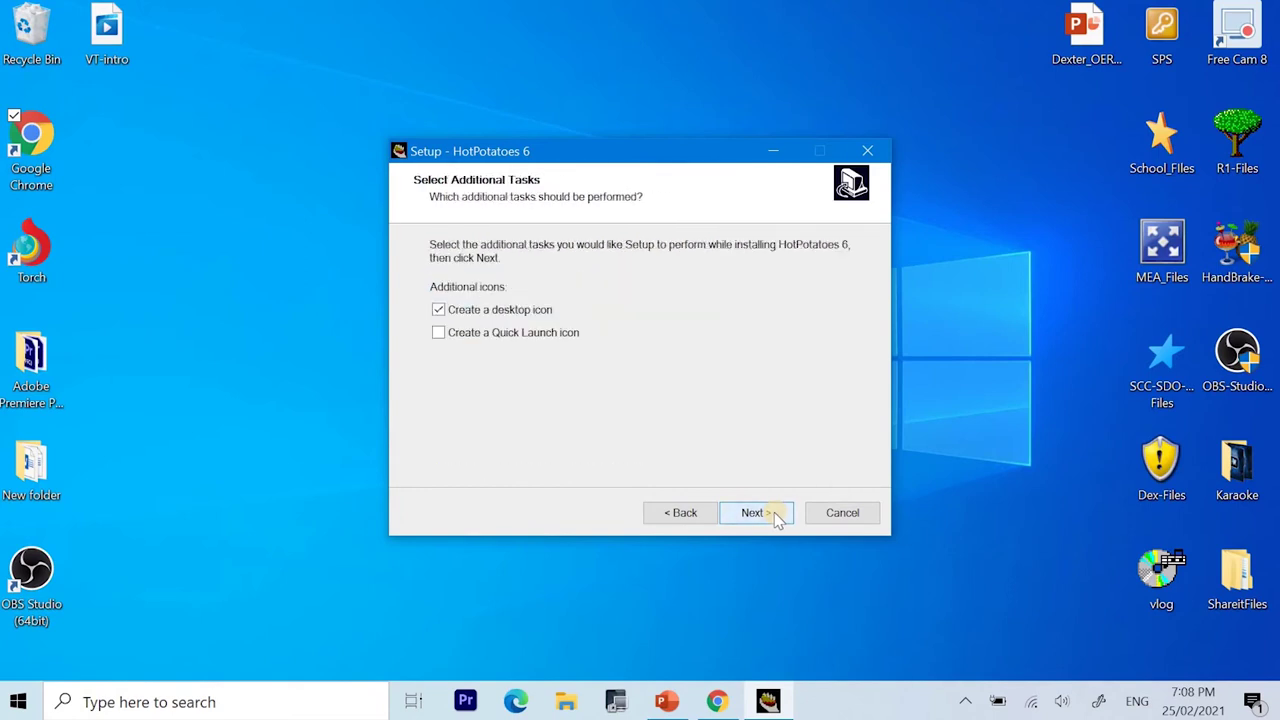
{"action": "left_click", "coordinate": [775, 520]}
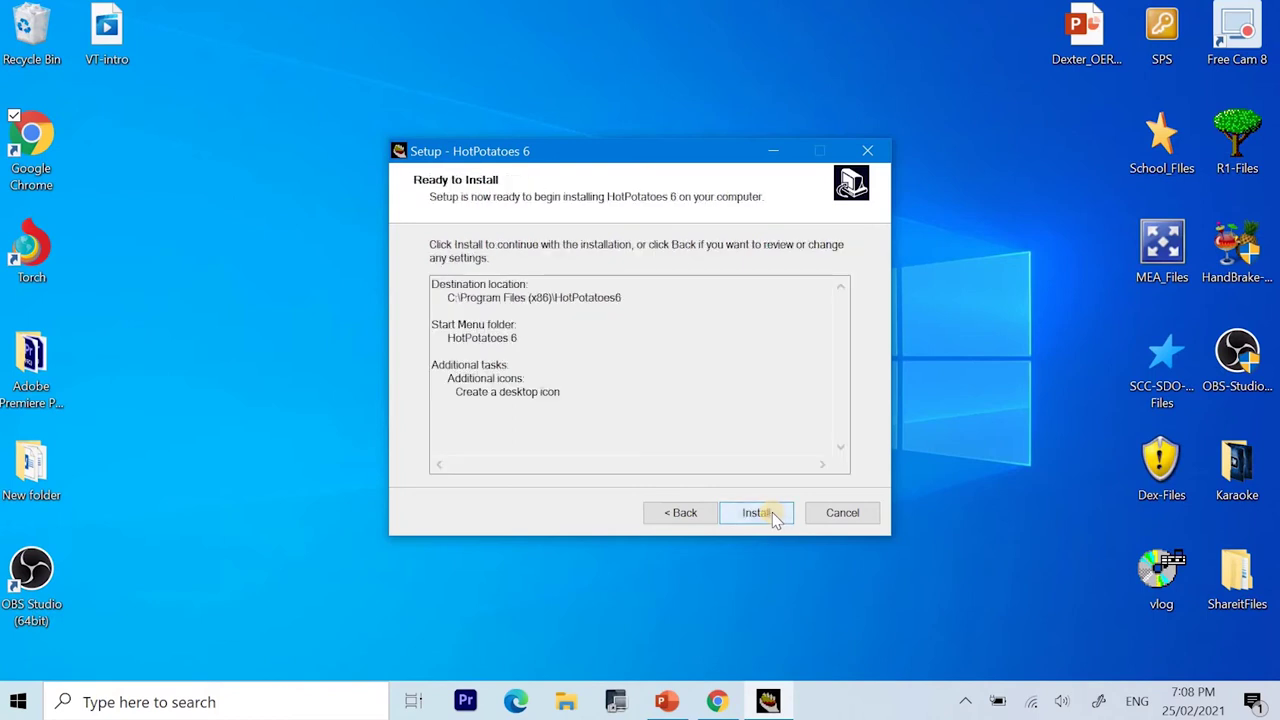
{"action": "left_click", "coordinate": [772, 512]}
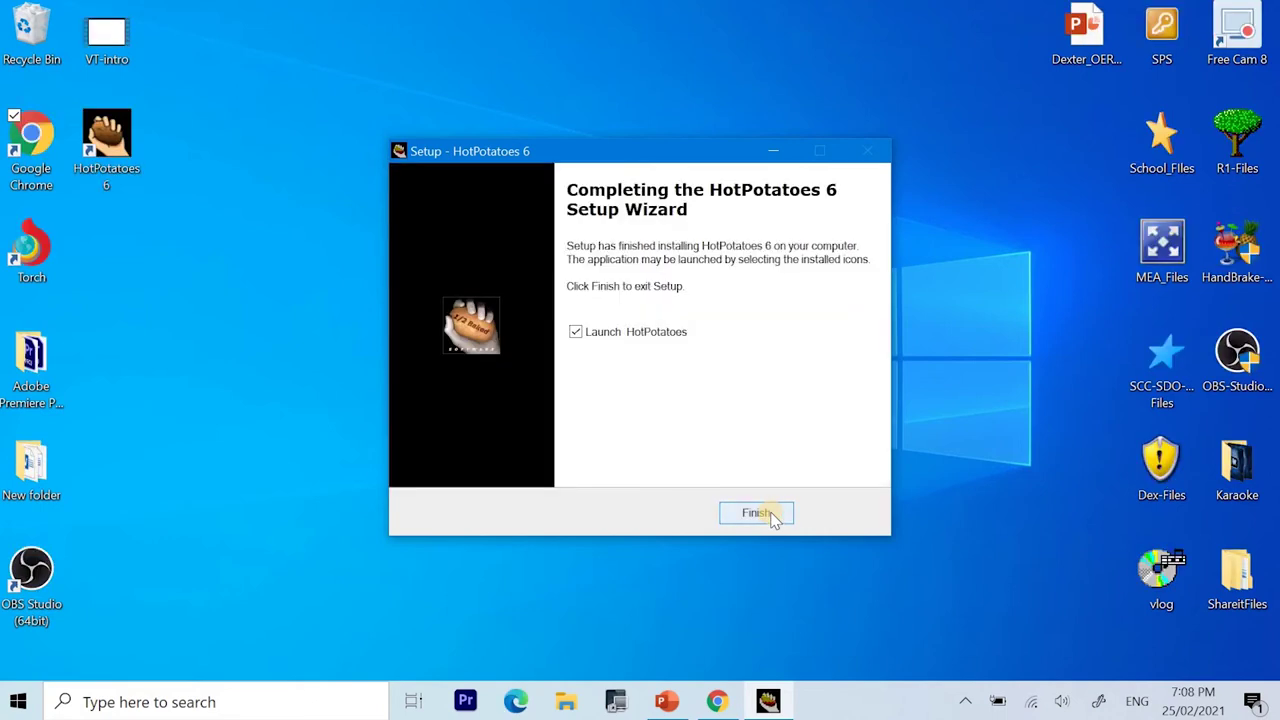
{"action": "left_click", "coordinate": [757, 513]}
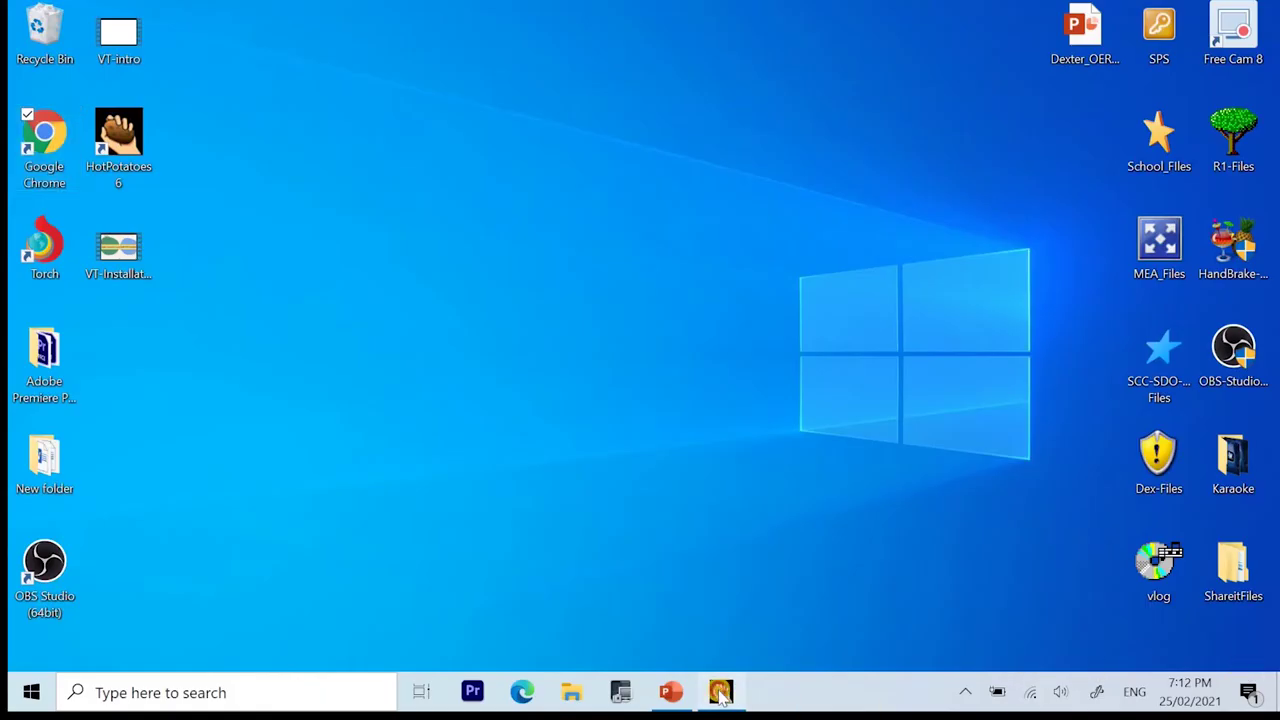
Register Hot Potatoes under a user name for all users, keeping the English interface.
{"action": "left_click", "coordinate": [720, 692]}
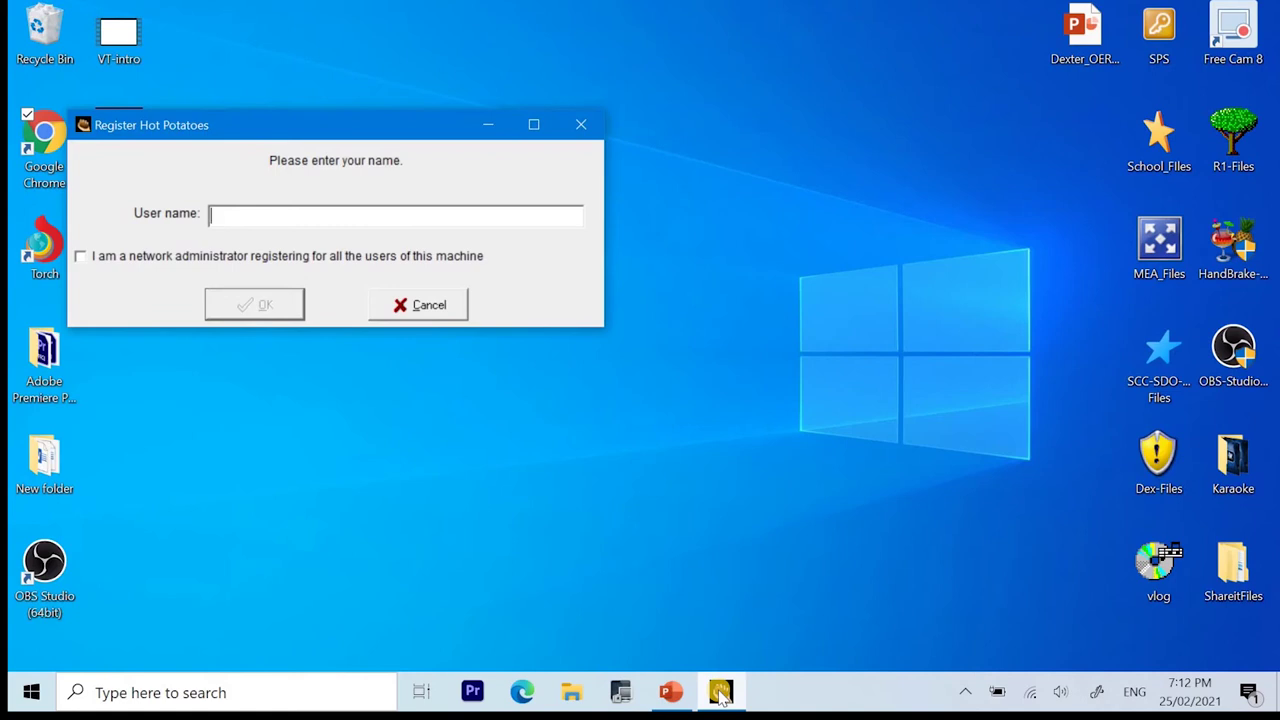
{"action": "type", "text": "Dexter"}
{"action": "left_click", "coordinate": [81, 258]}
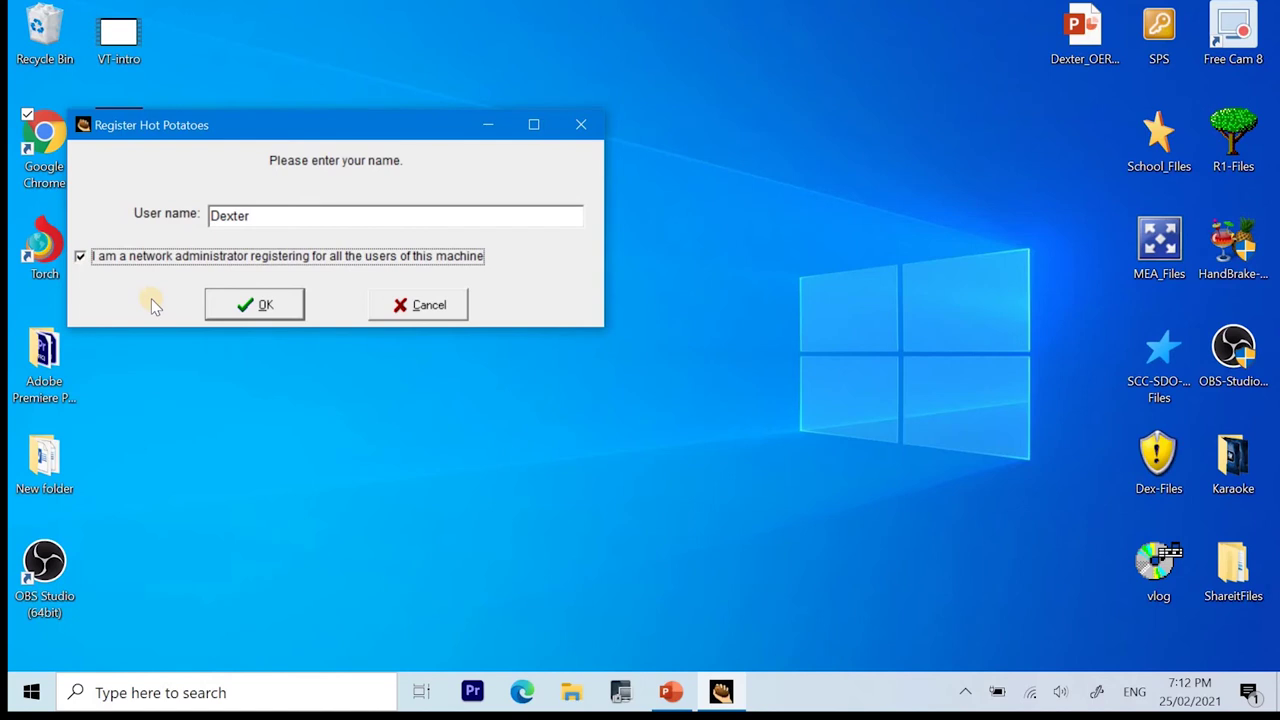
{"action": "left_click", "coordinate": [240, 309]}
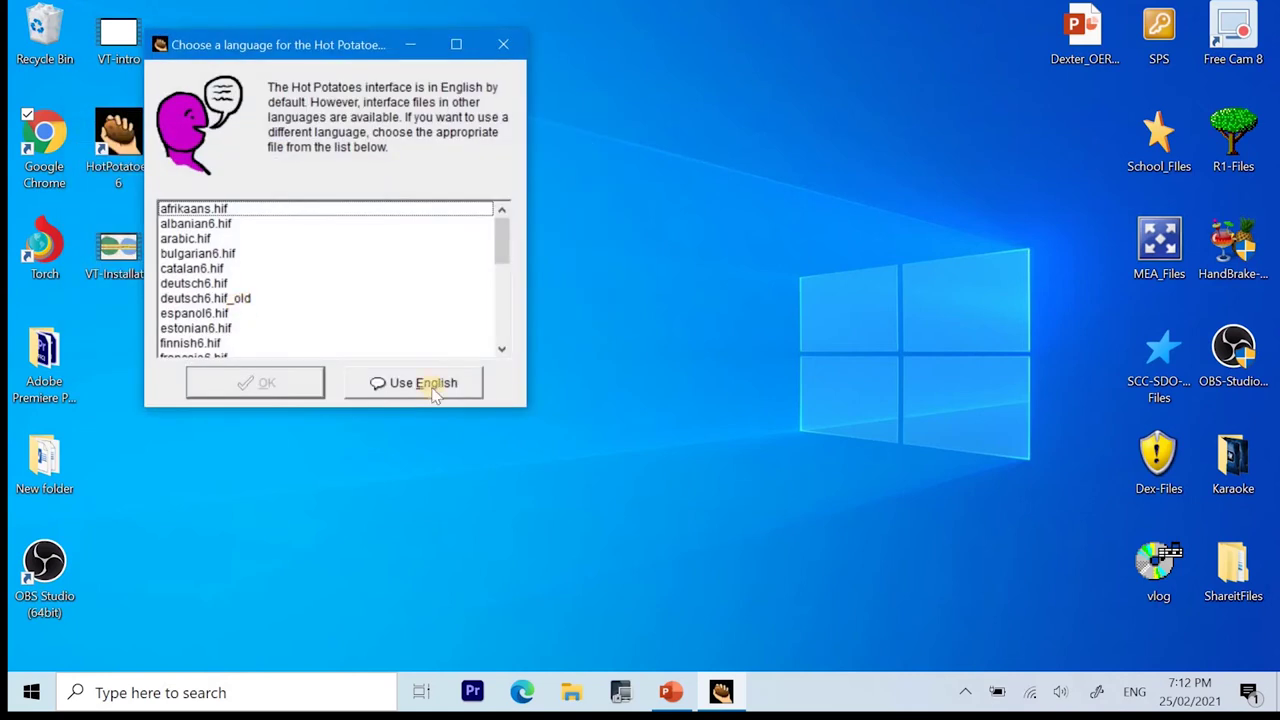
{"action": "left_click", "coordinate": [436, 393]}
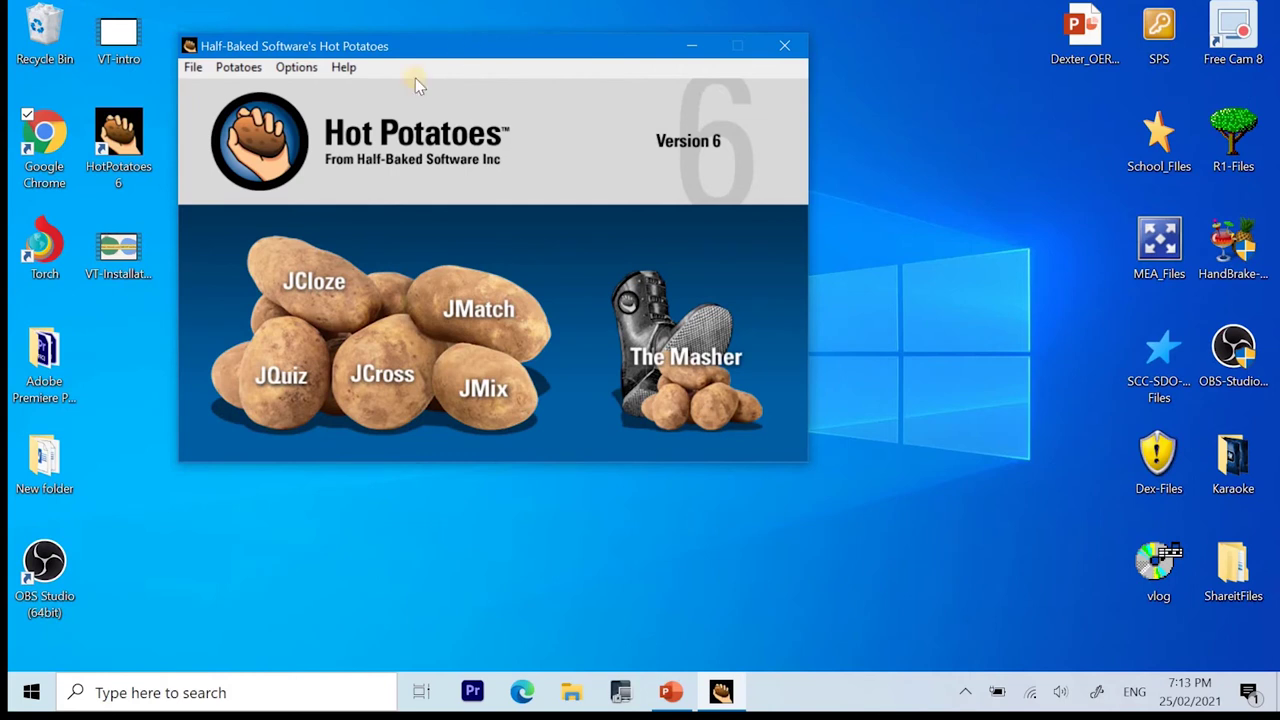
Start a new JCross crossword and maximize its window.
{"action": "left_click", "coordinate": [372, 378]}
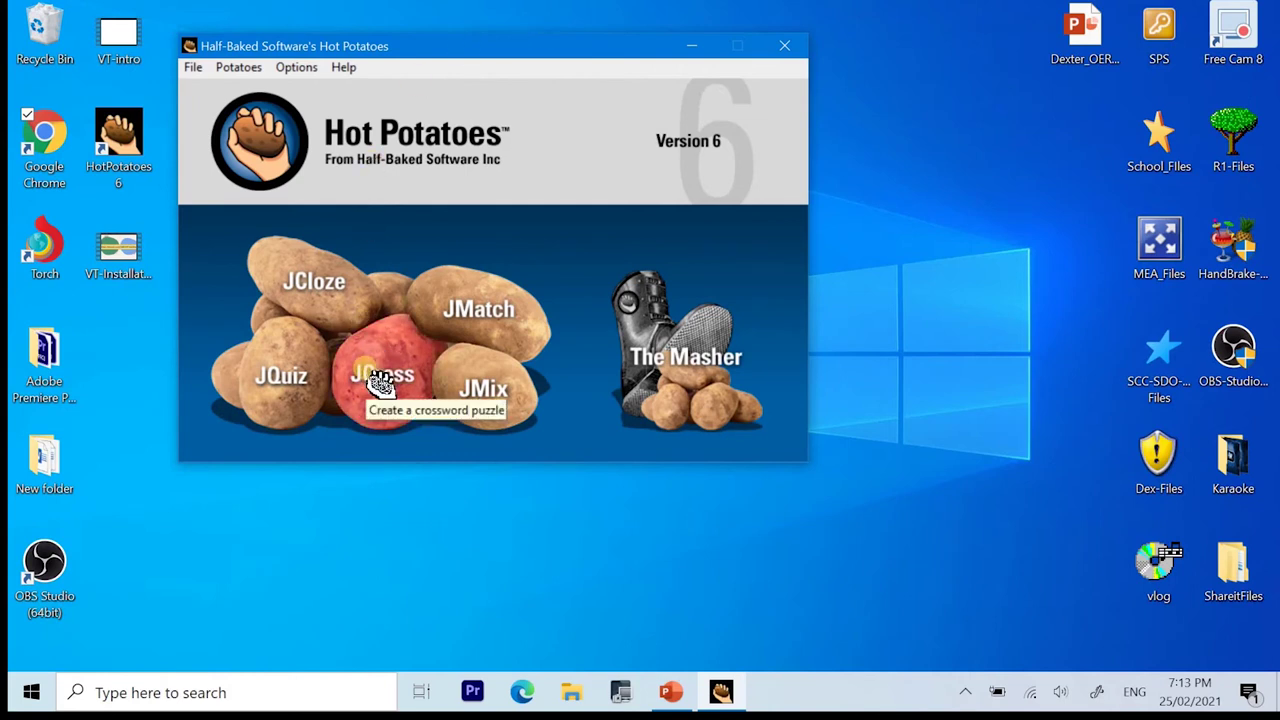
{"action": "left_click", "coordinate": [372, 377]}
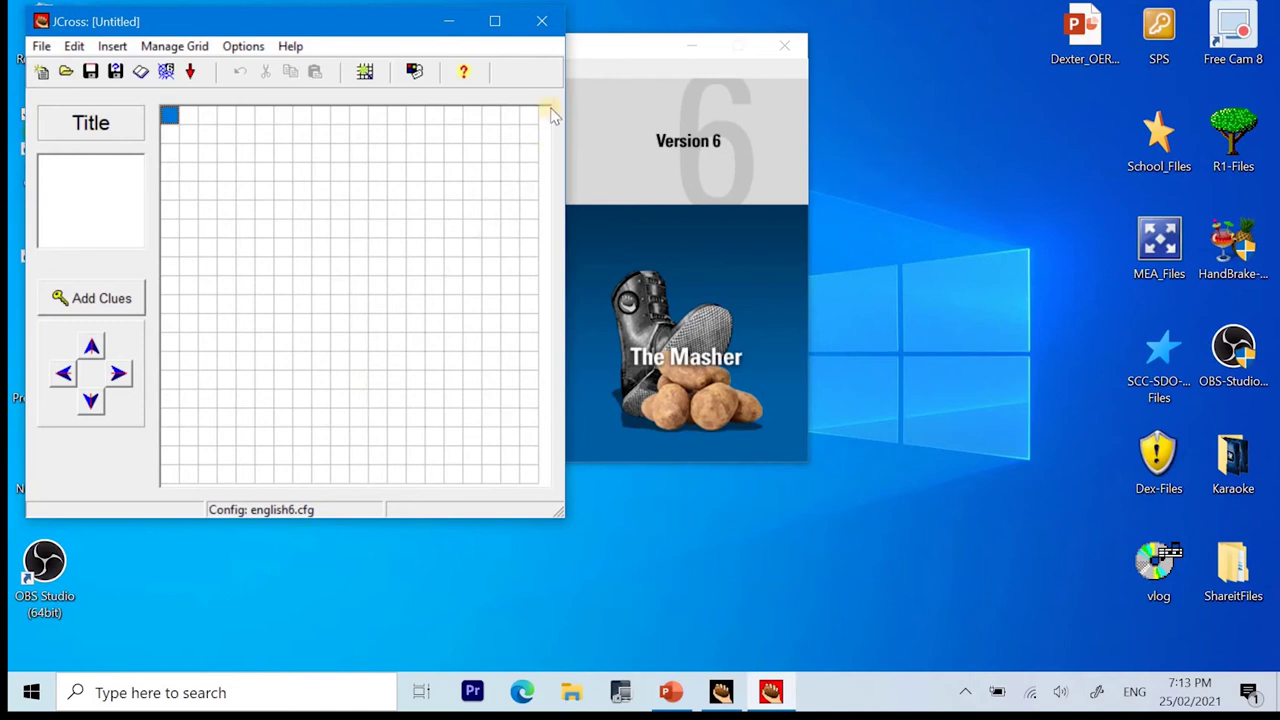
{"action": "left_click", "coordinate": [345, 30]}
{"action": "left_click_drag", "start_coordinate": [345, 30], "coordinate": [337, 36]}
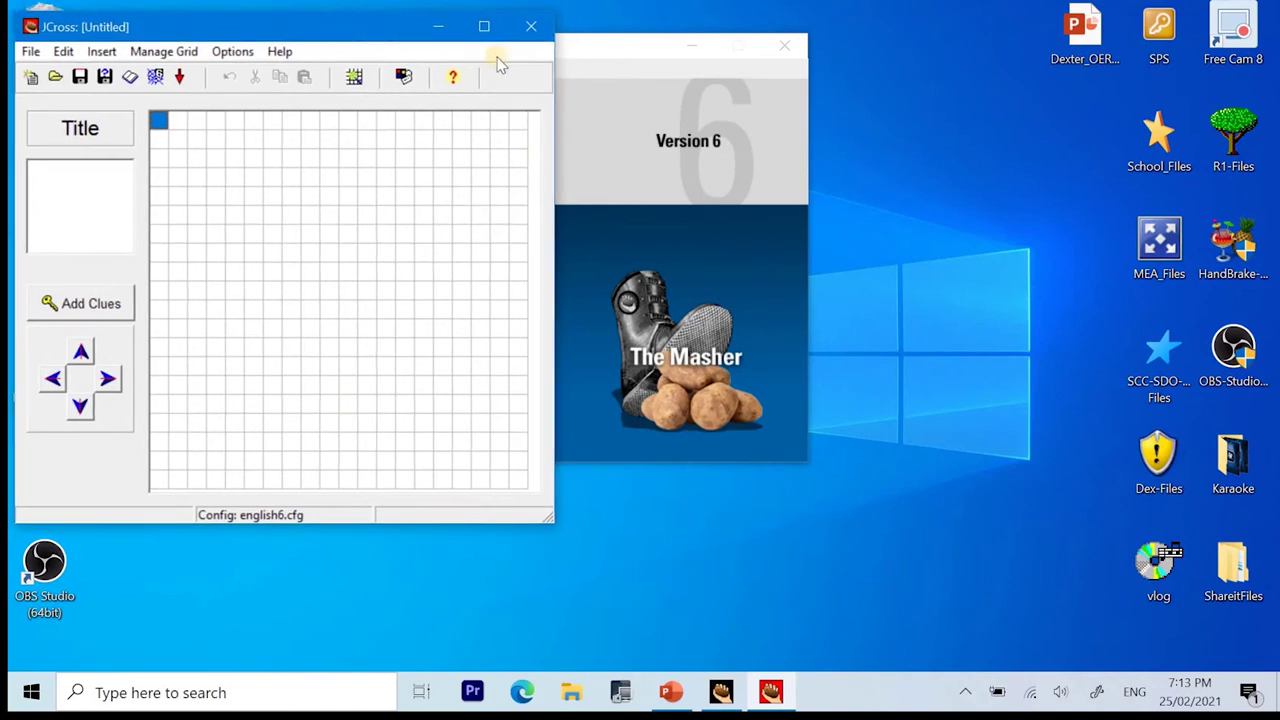
{"action": "left_click", "coordinate": [487, 27]}
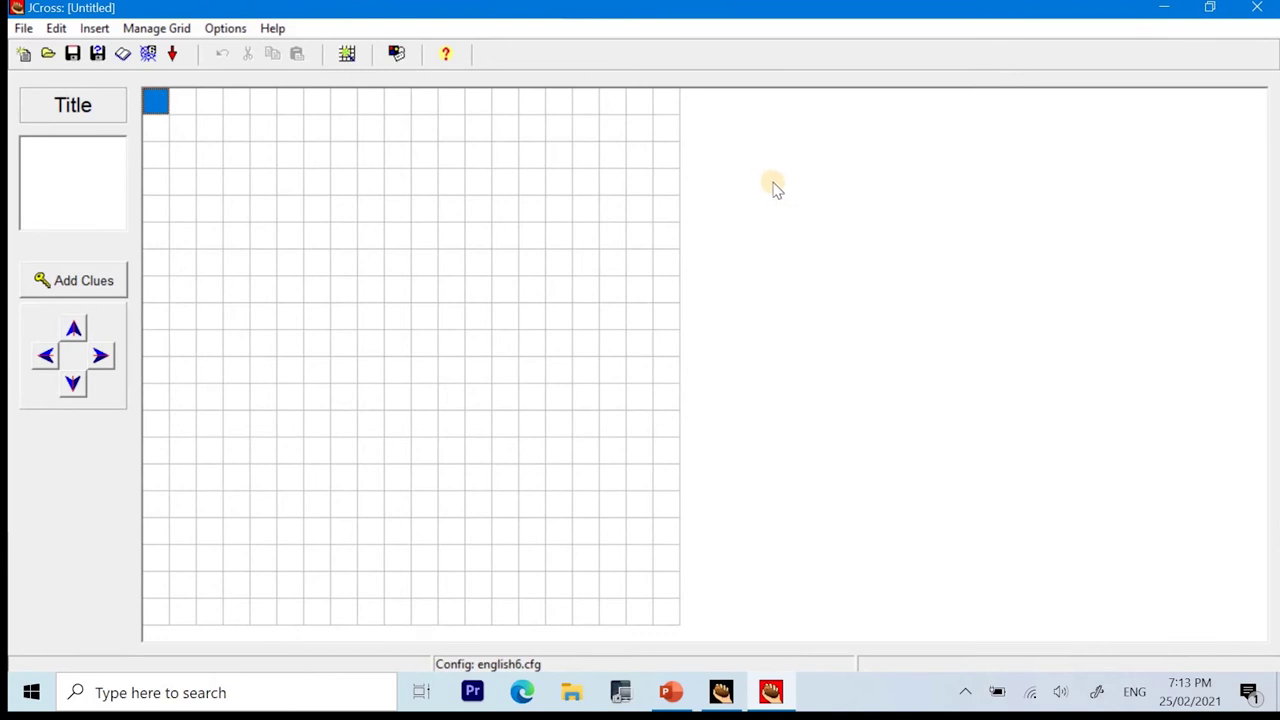
{"action": "left_click", "coordinate": [22, 30]}
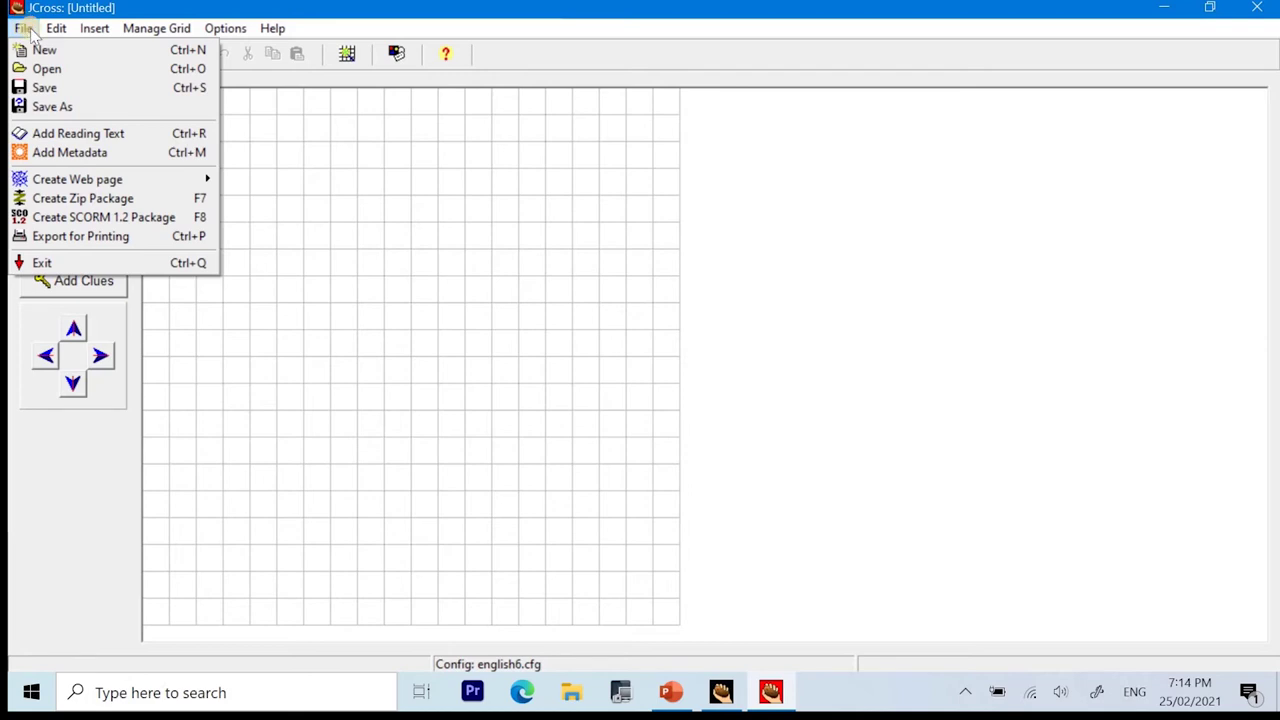
{"action": "mouse_move", "coordinate": [56, 28]}
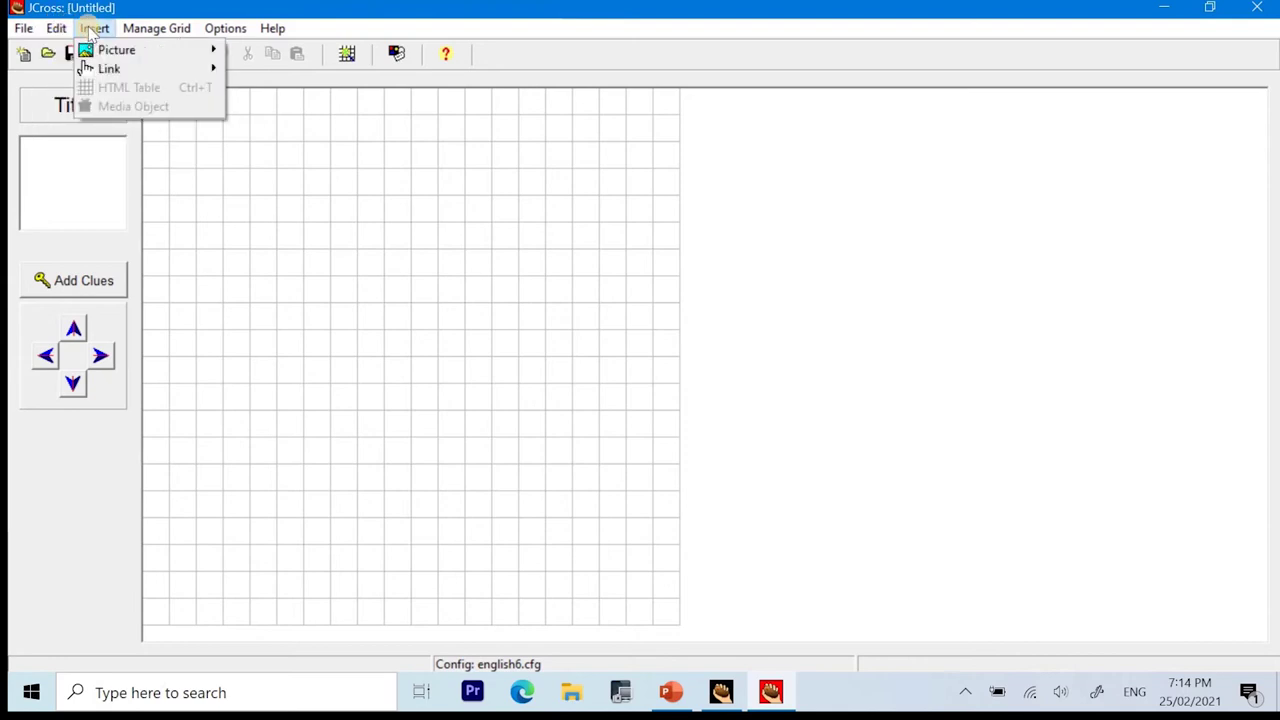
{"action": "mouse_move", "coordinate": [130, 30]}
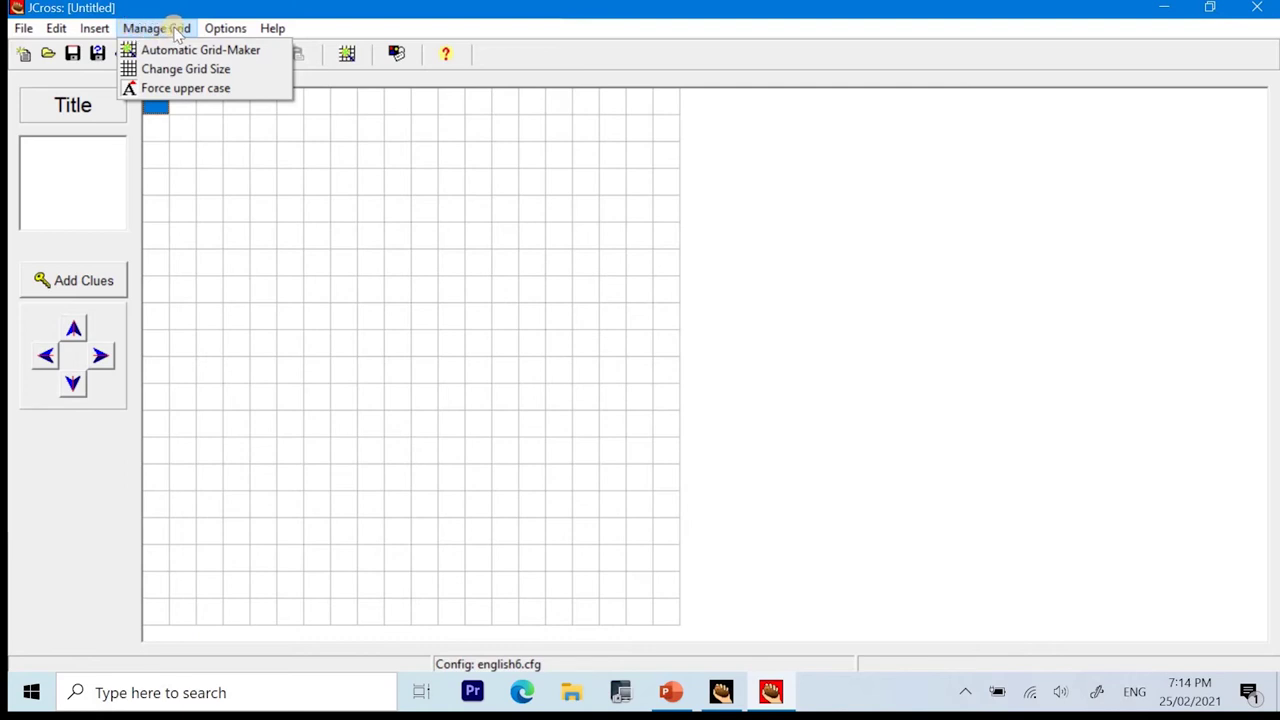
{"action": "mouse_move", "coordinate": [220, 30]}
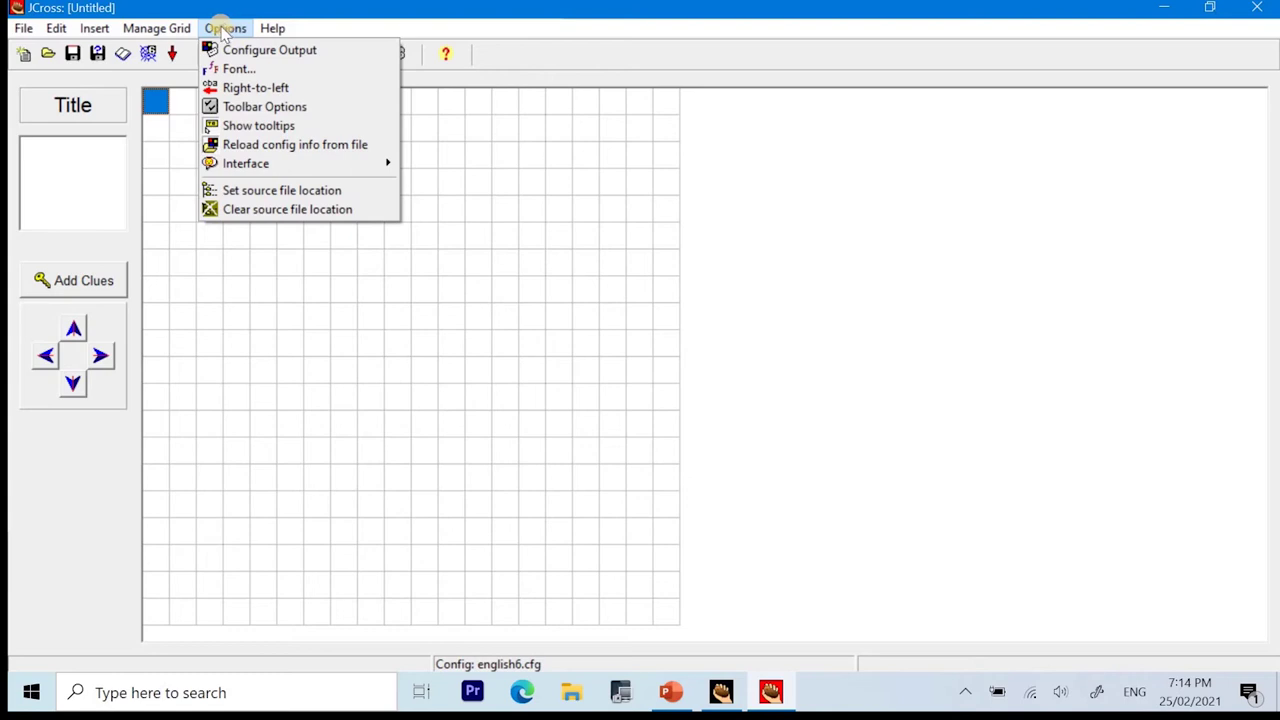
{"action": "mouse_move", "coordinate": [268, 36]}
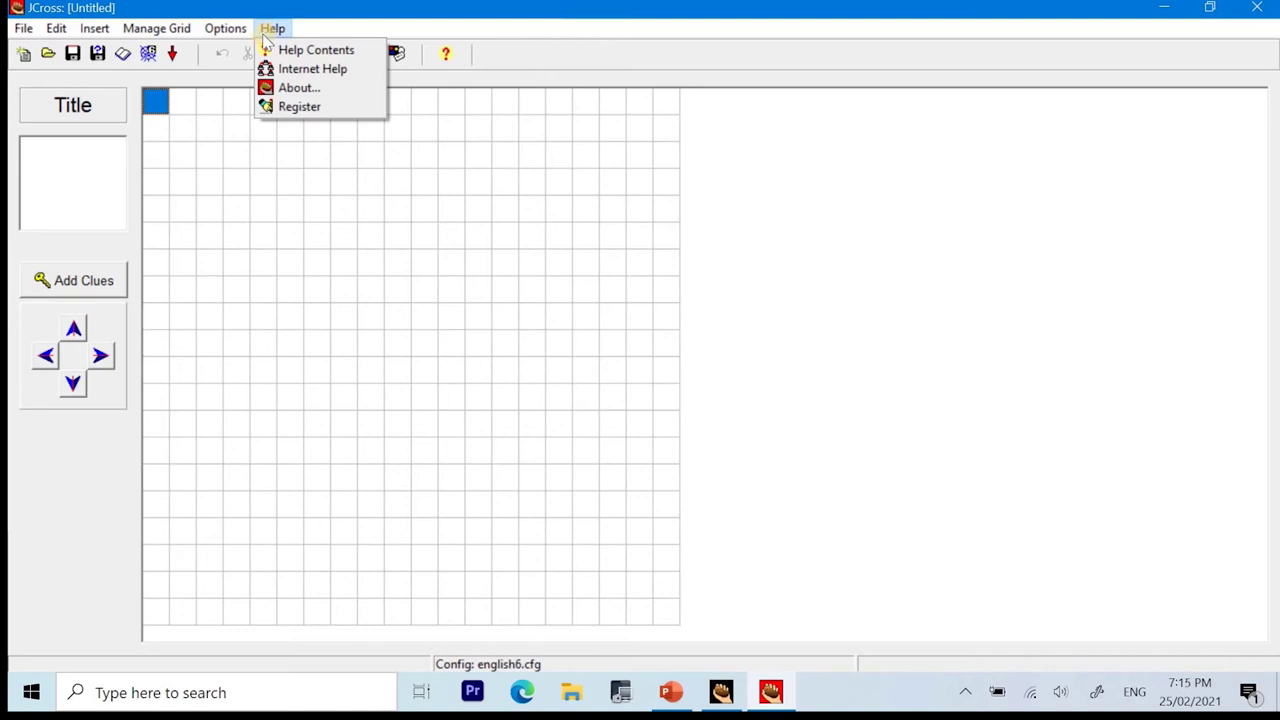
{"action": "left_click", "coordinate": [14, 90]}
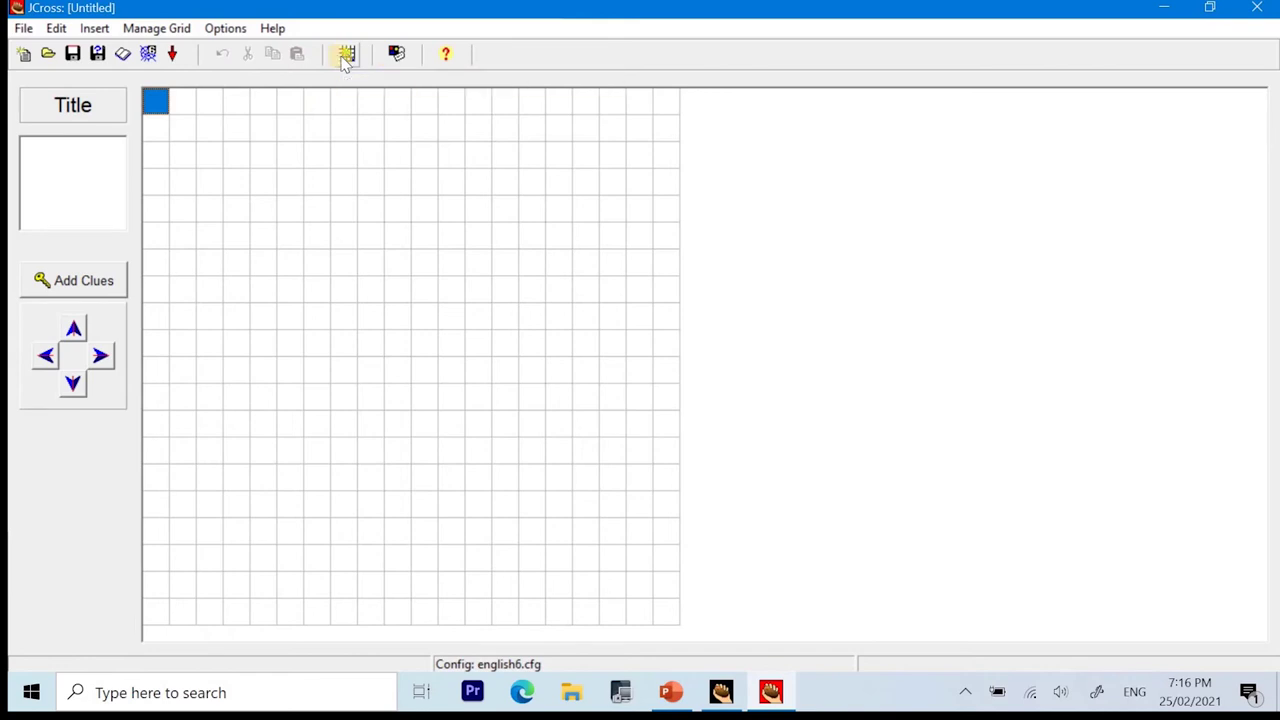
{"action": "left_click", "coordinate": [397, 55]}
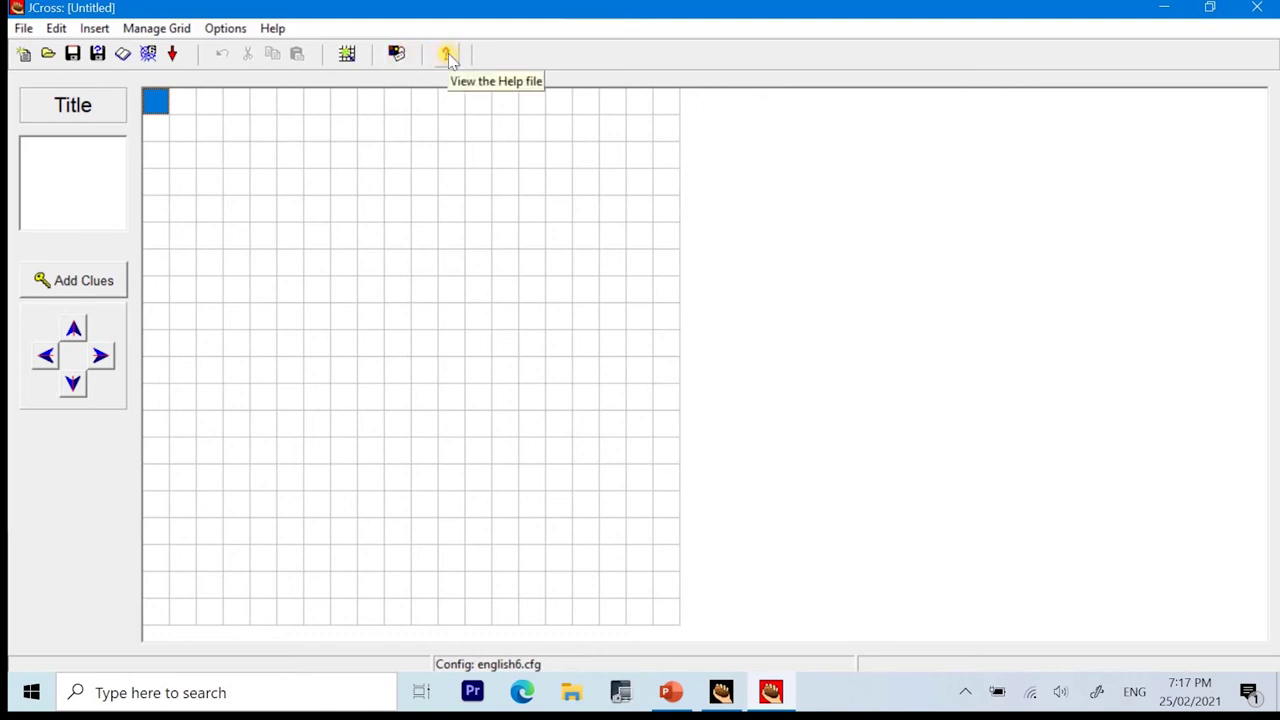
{"action": "left_click", "coordinate": [228, 28]}
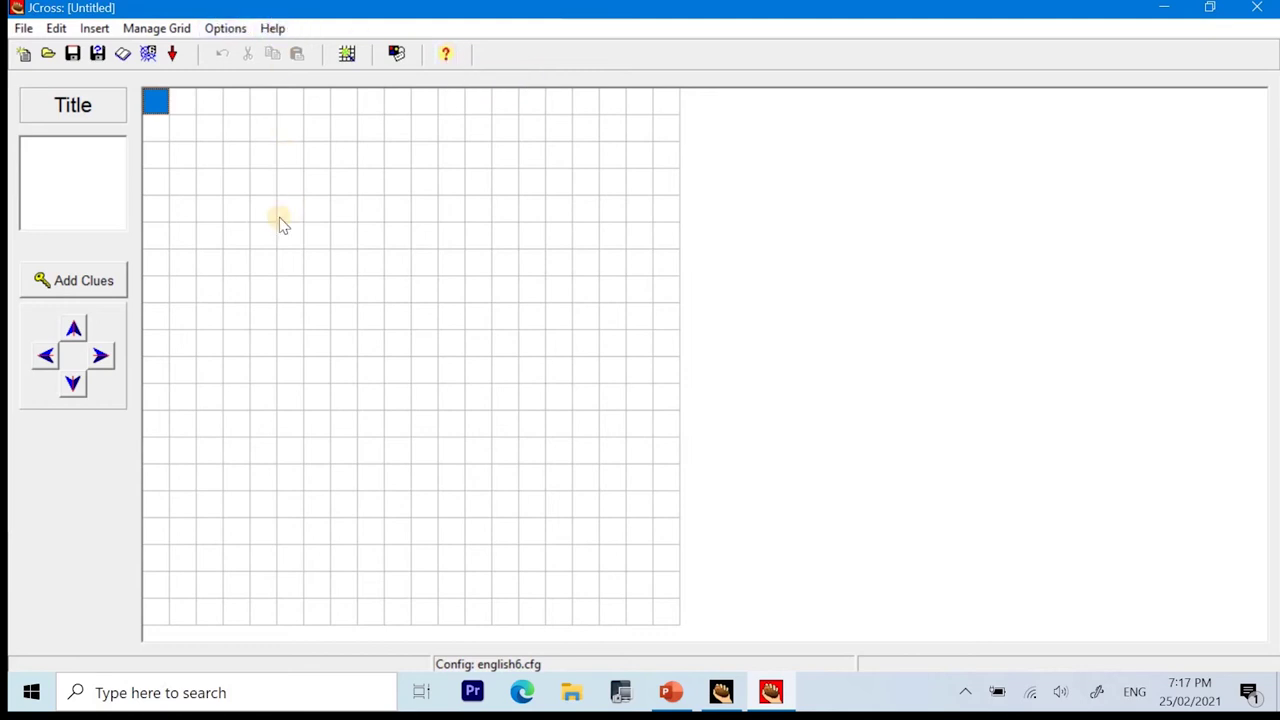
{"action": "left_click", "coordinate": [94, 162]}
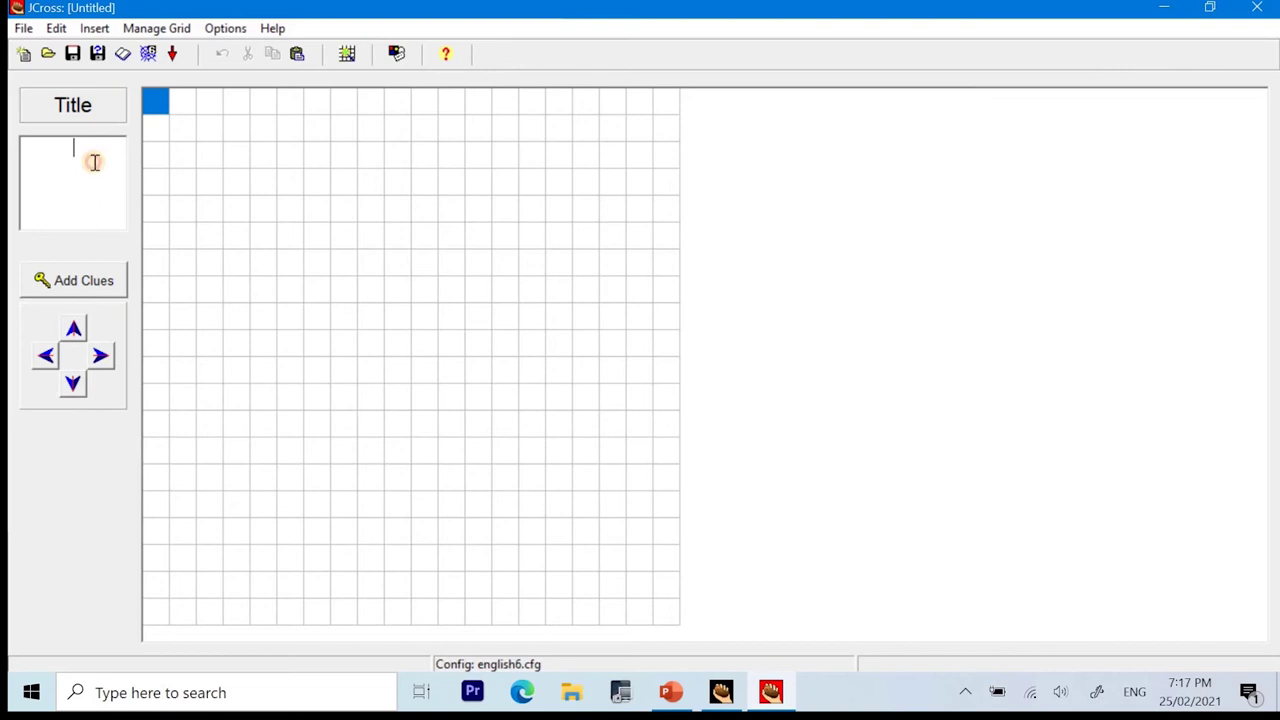
Check the Add Clues editor shows empty Across and Down lists, then close it.
{"action": "left_click", "coordinate": [104, 285]}
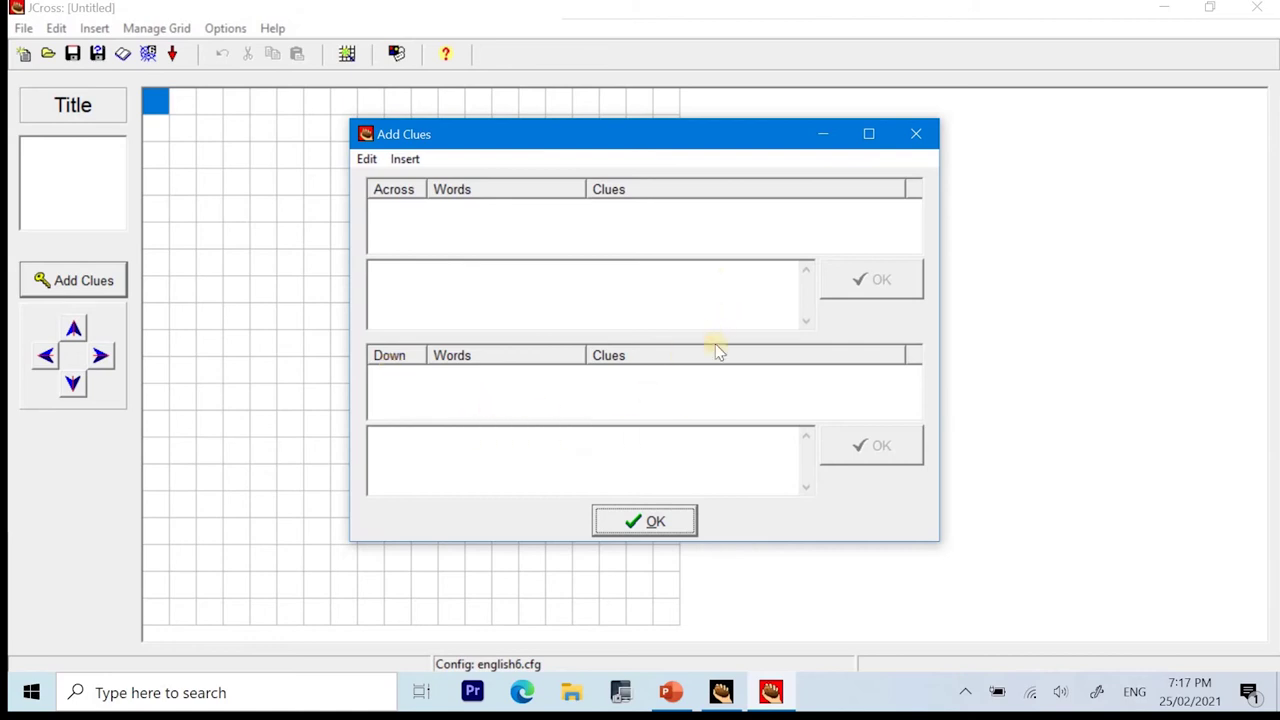
{"action": "left_click", "coordinate": [665, 521]}
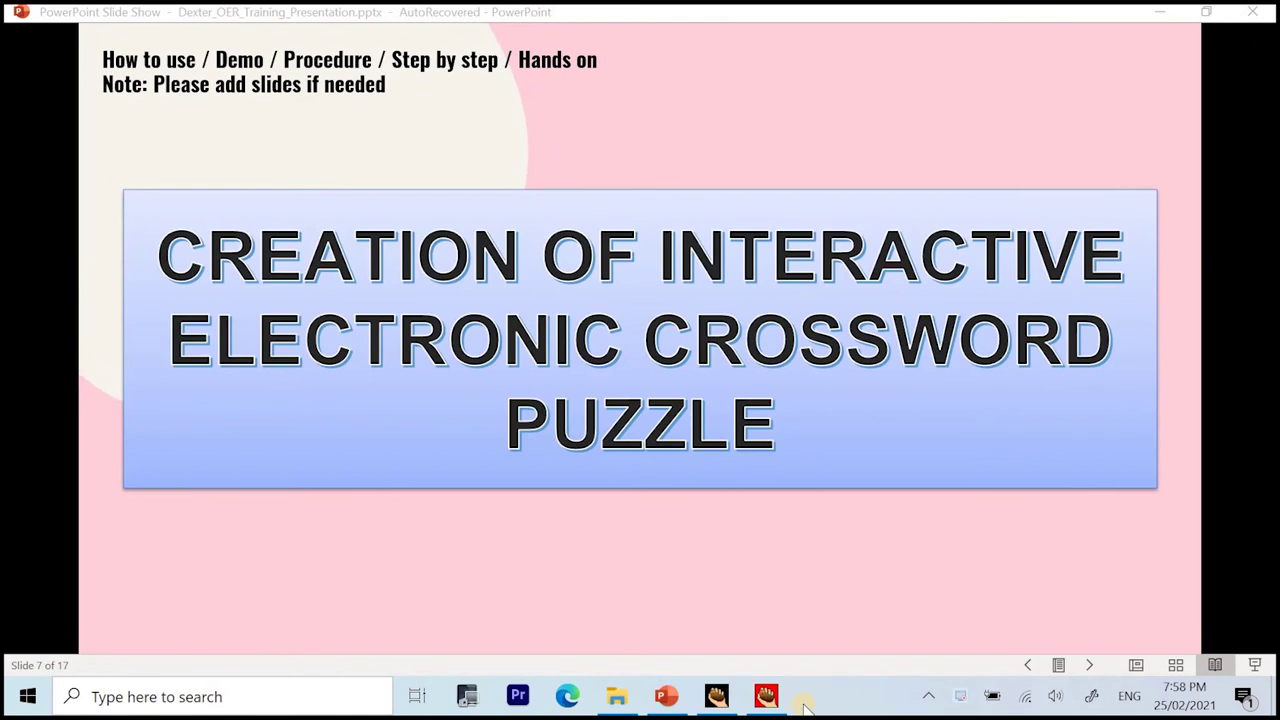
Restore the untitled JCross window from the taskbar.
{"action": "left_click", "coordinate": [727, 703]}
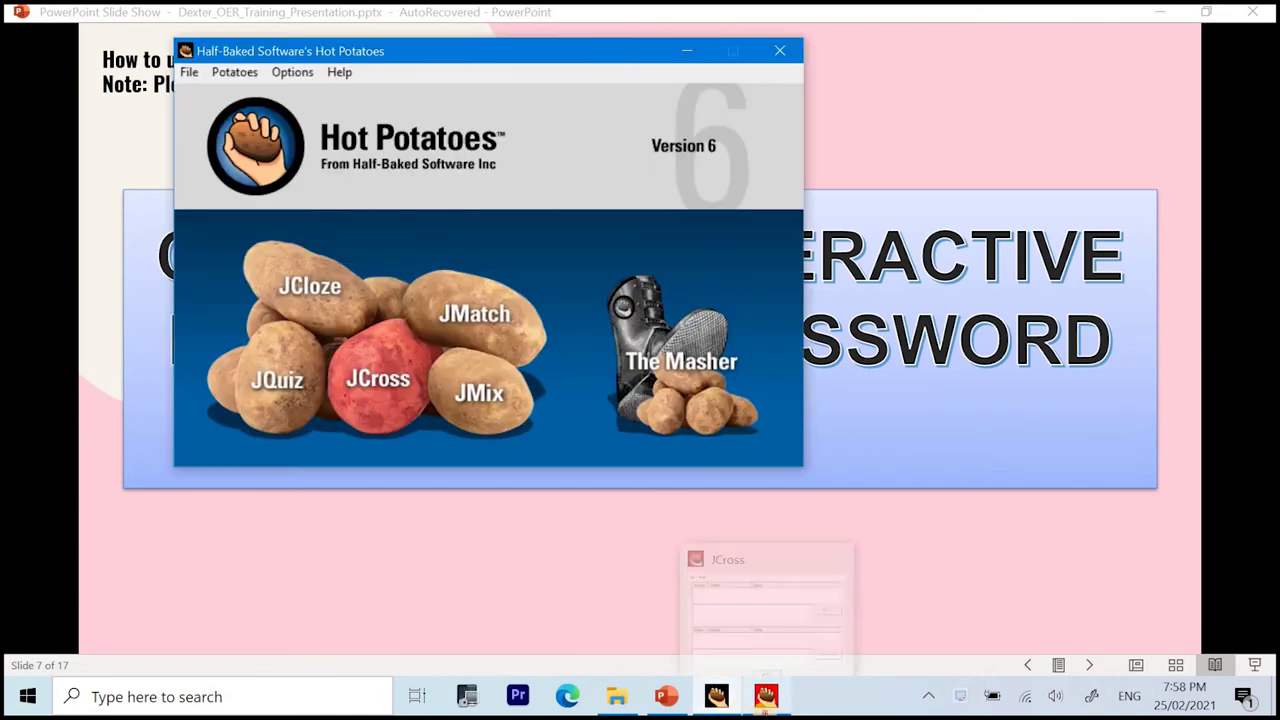
{"action": "left_click", "coordinate": [766, 700]}
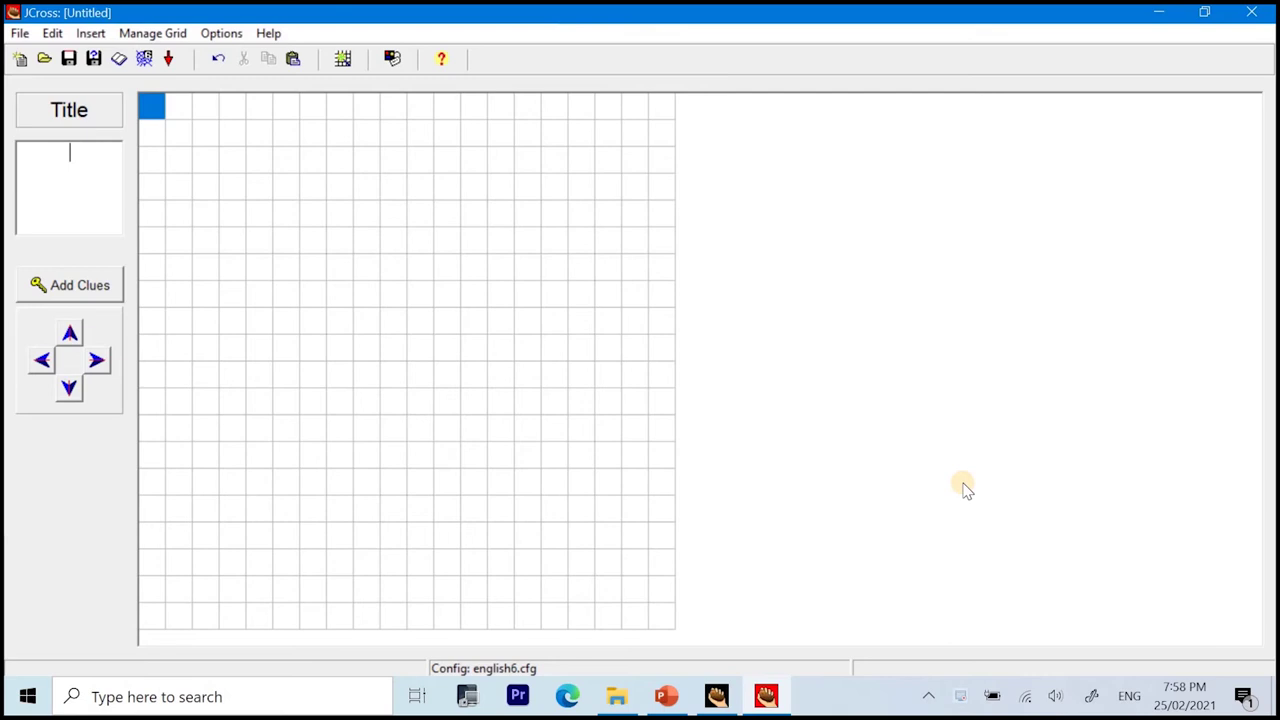
Enter 'Colors' as the crossword title and bring up automatic grid creation.
{"action": "type", "text": "Colors"}
{"action": "left_click", "coordinate": [343, 60]}
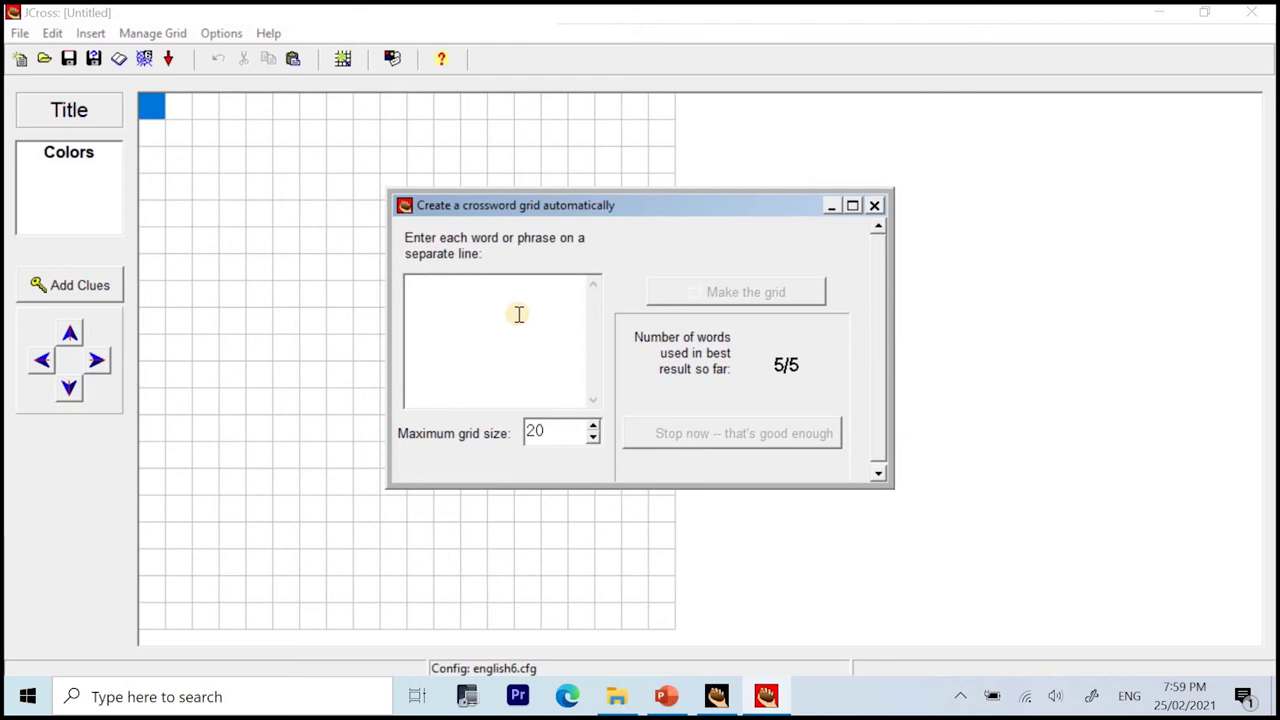
Enter Green, red blue, brown and yellow as separate lines in the word list.
{"action": "type", "text": "Green"}
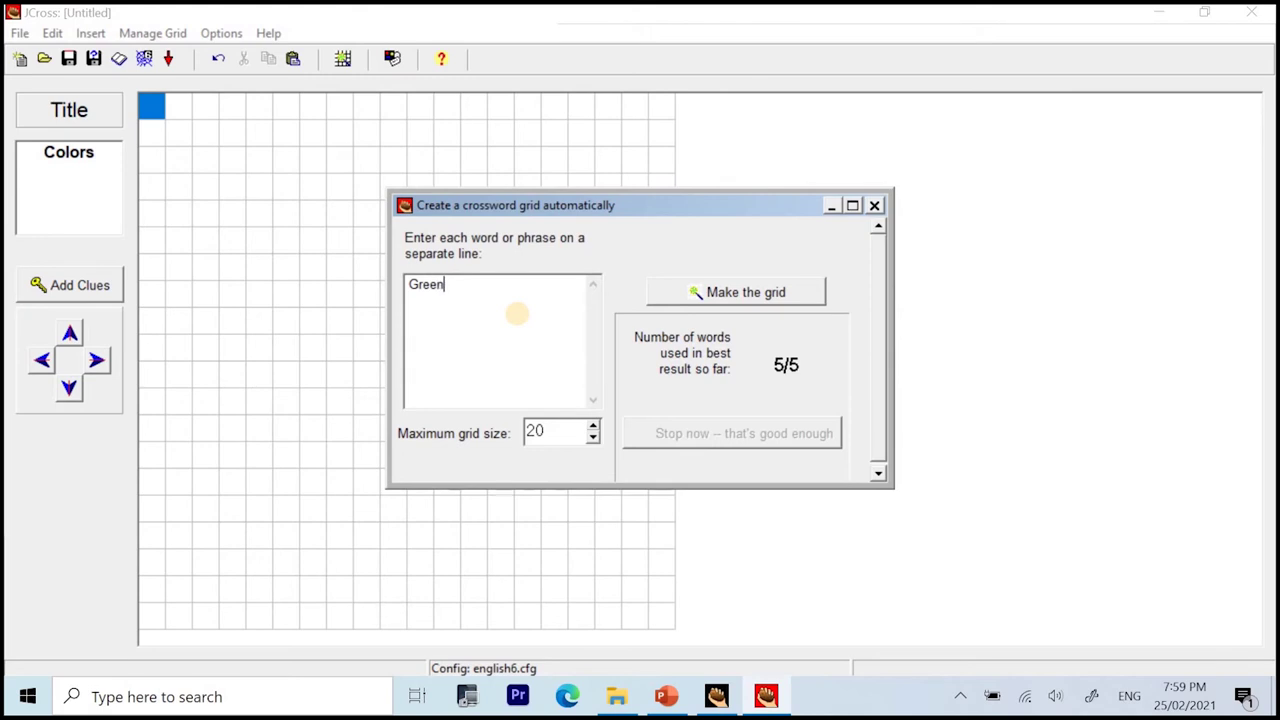
{"action": "key", "text": "Return"}
{"action": "type", "text": "red blue"}
{"action": "key", "text": "Return"}
{"action": "type", "text": "brown"}
{"action": "key", "text": "Return"}
{"action": "type", "text": "yellow"}
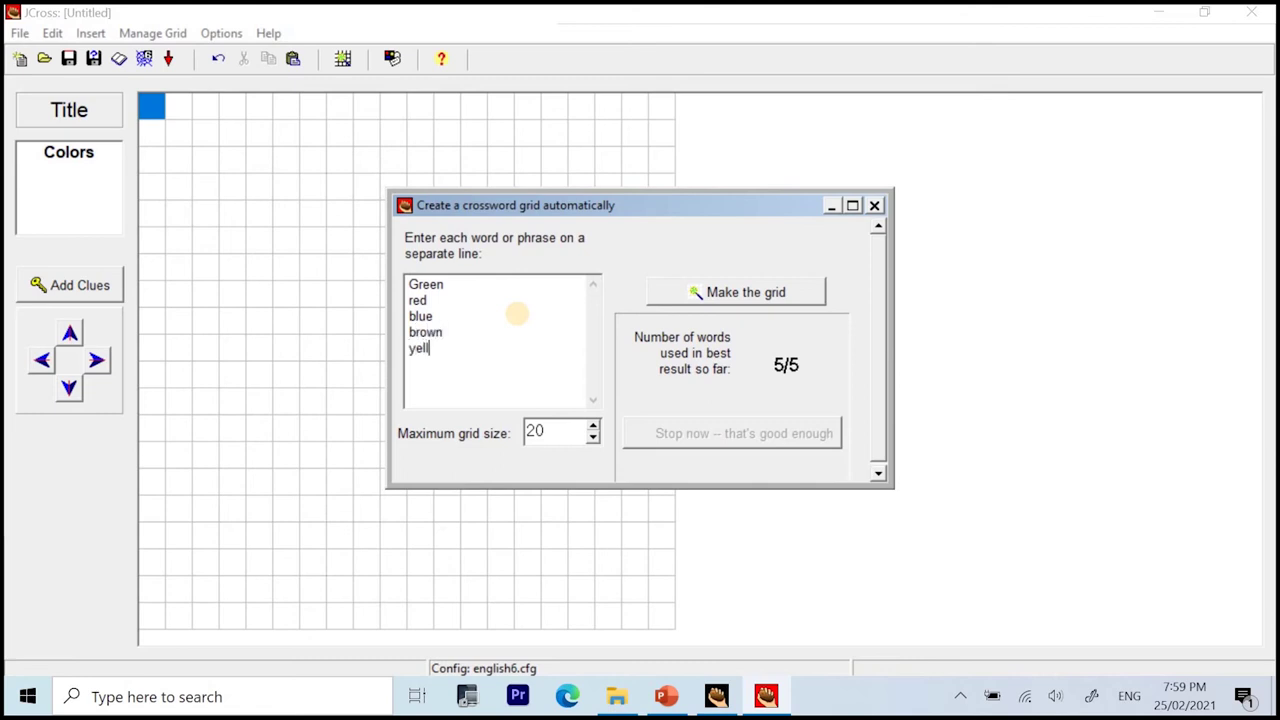
Generate the 8 x 8 crossword grid from the five colour words.
{"action": "left_click", "coordinate": [737, 295]}
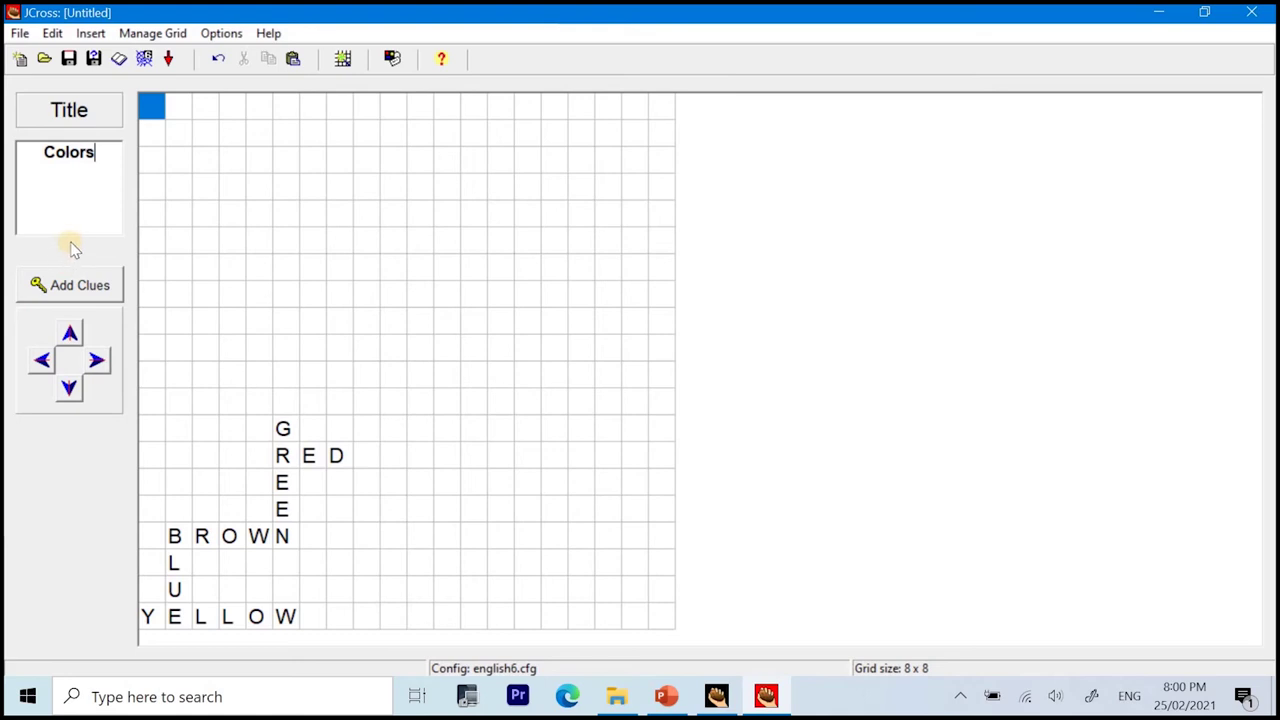
Give RED the clue 'Common color of the heart, blood, and apple.'.
{"action": "left_click", "coordinate": [82, 285]}
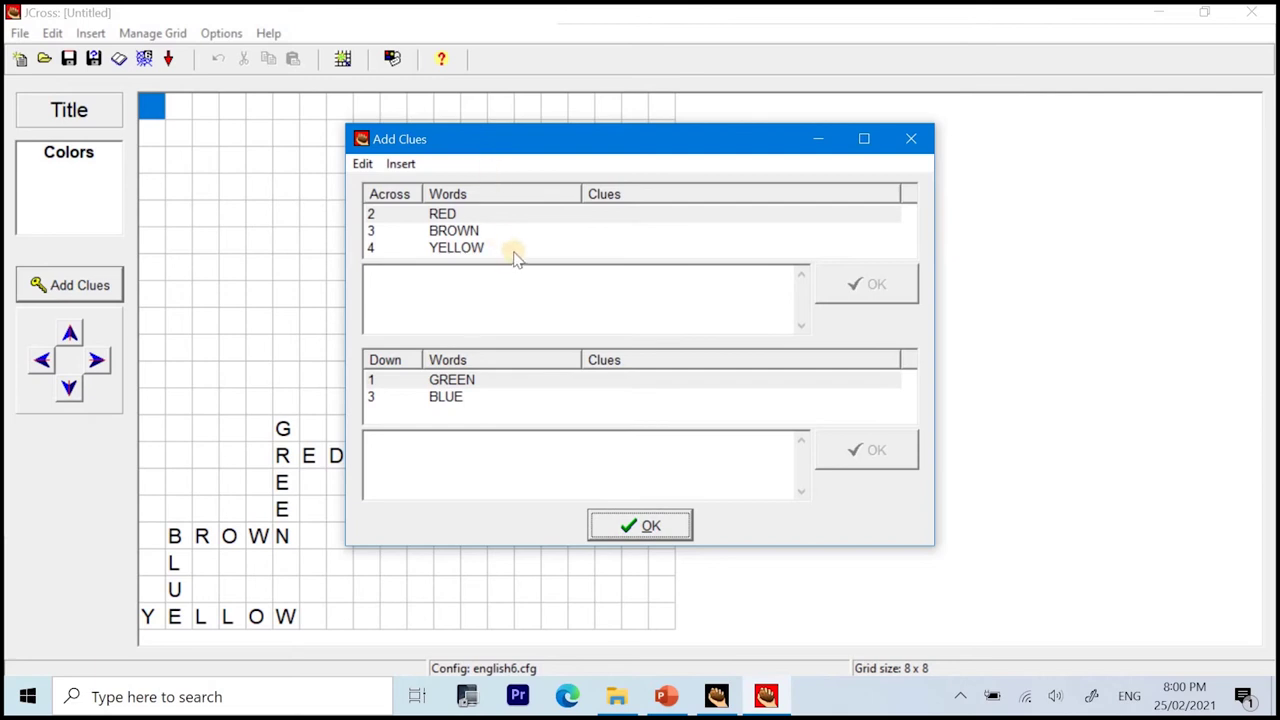
{"action": "left_click", "coordinate": [447, 216]}
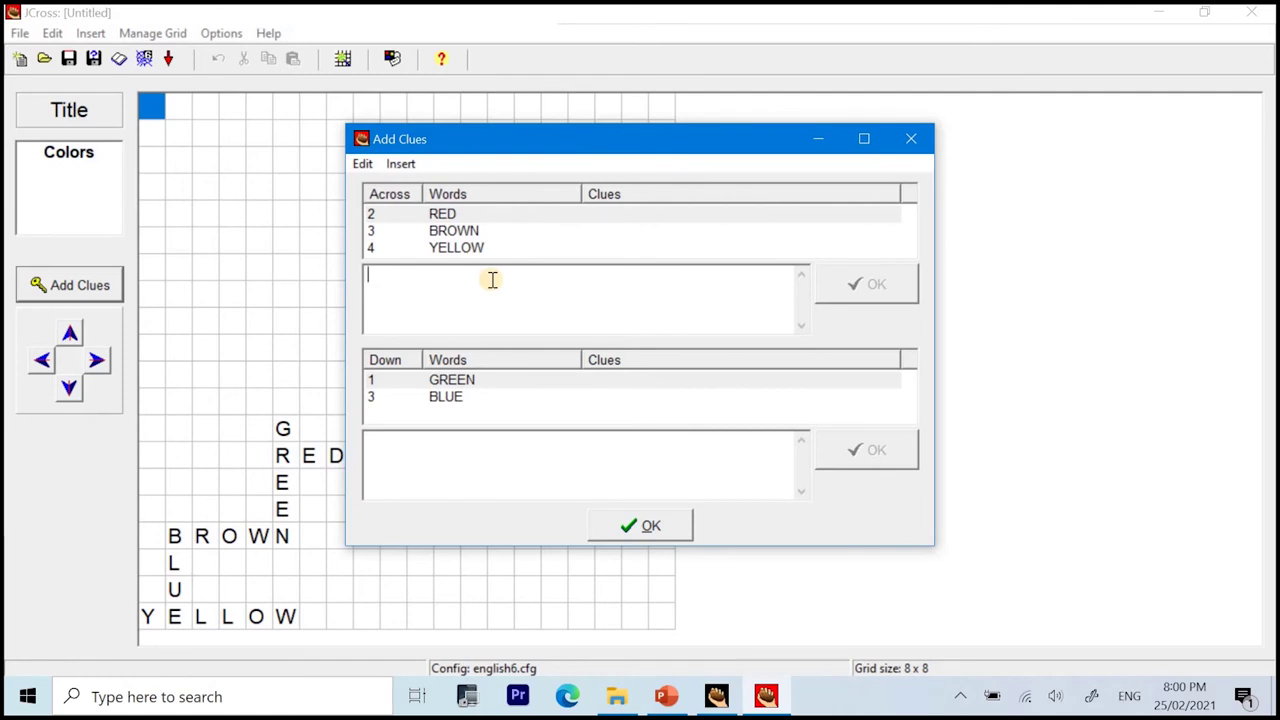
{"action": "type", "text": "Common color"}
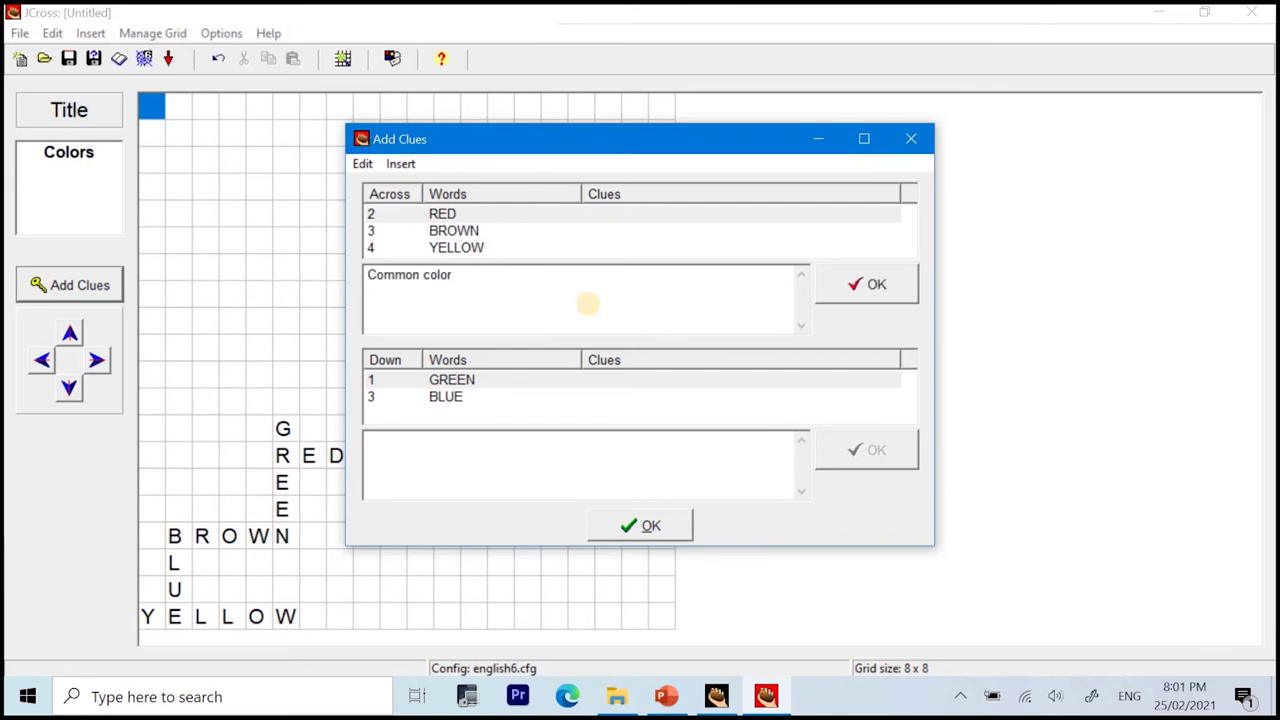
{"action": "type", "text": " of the heart, blood, and apple."}
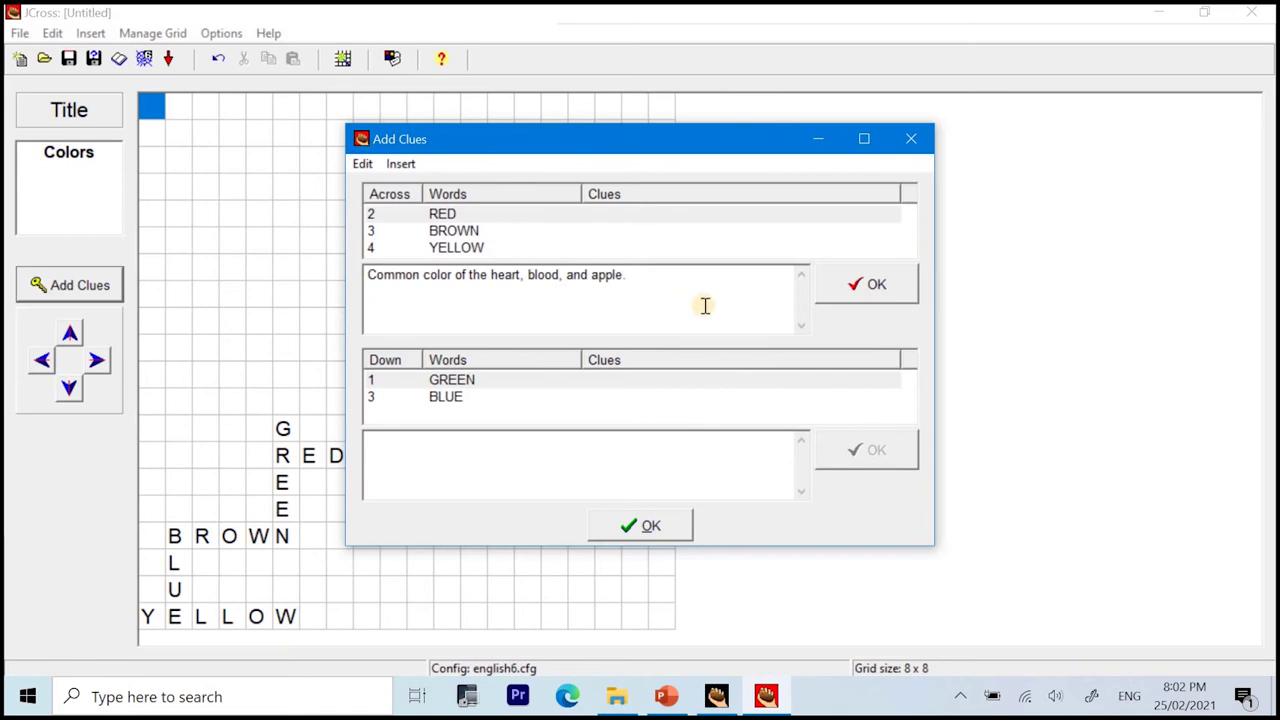
{"action": "left_click", "coordinate": [868, 288]}
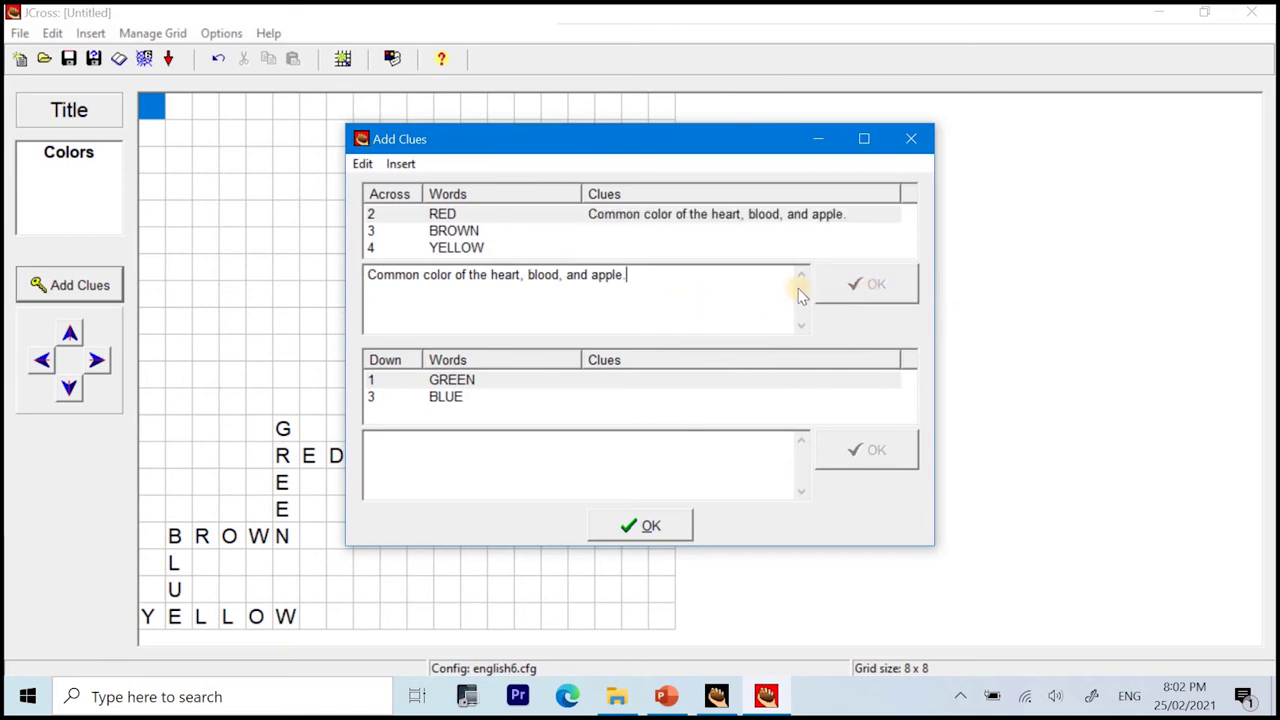
Give BROWN 'Common color of the stem of trees' and YELLOW 'Color of the sunflower.'.
{"action": "left_click", "coordinate": [474, 234]}
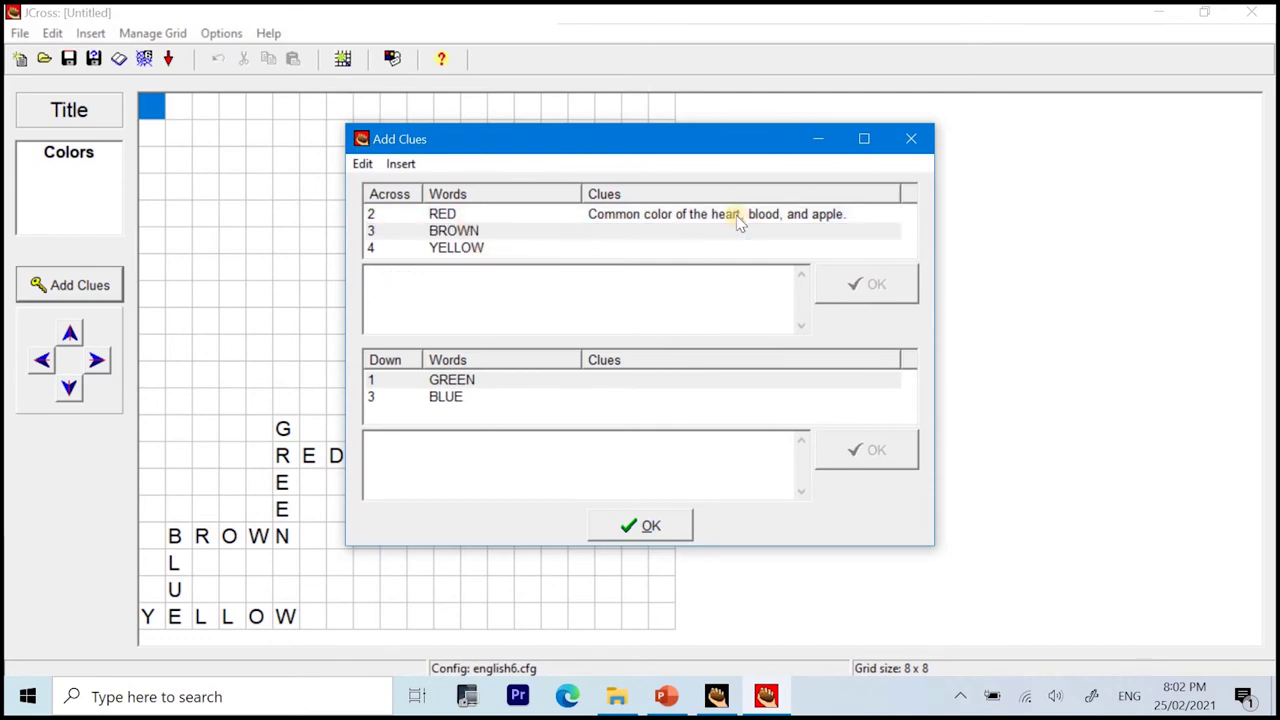
{"action": "type", "text": "Common c"}
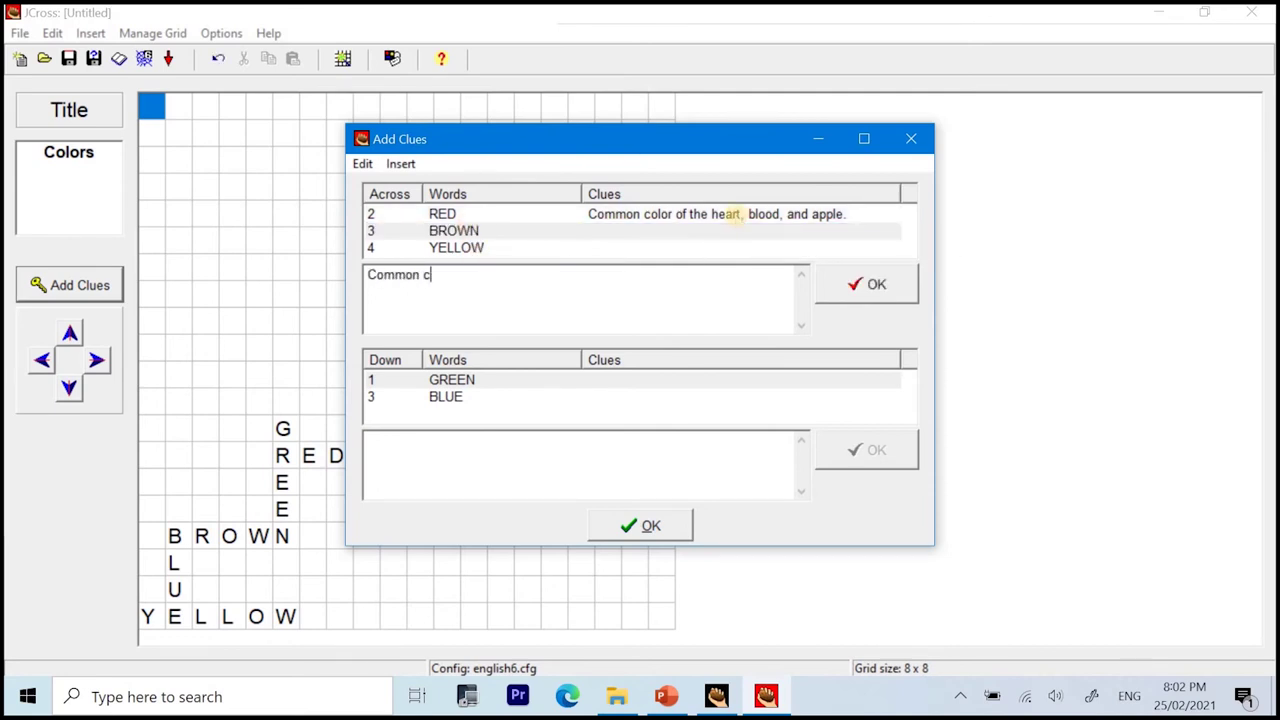
{"action": "type", "text": "olor of the stem of trees."}
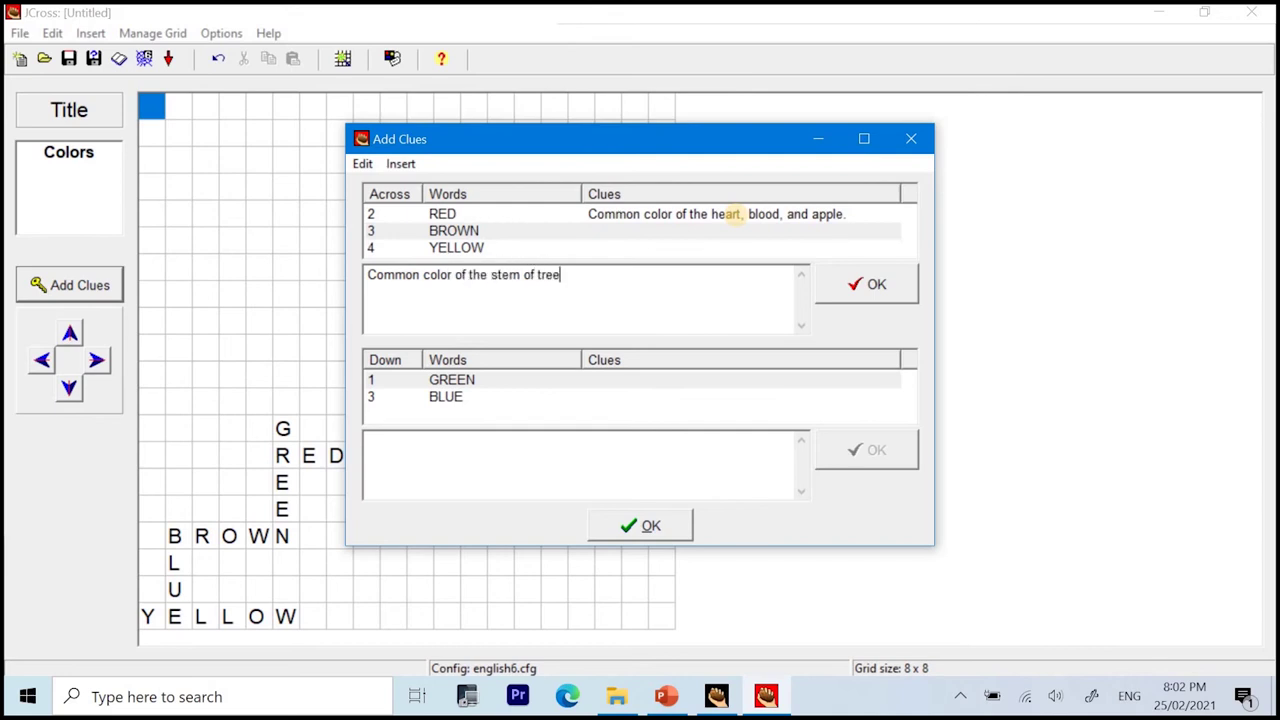
{"action": "left_click", "coordinate": [888, 283]}
{"action": "left_click", "coordinate": [452, 250]}
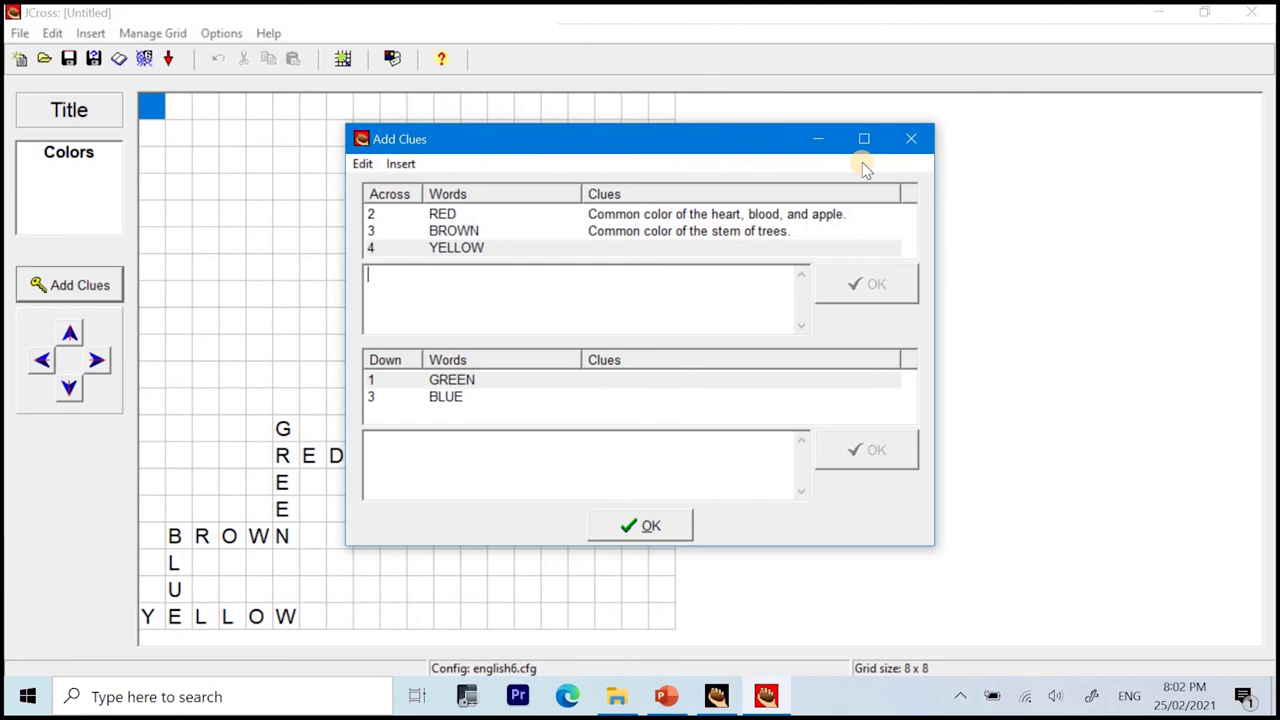
{"action": "type", "text": "Color of the sun"}
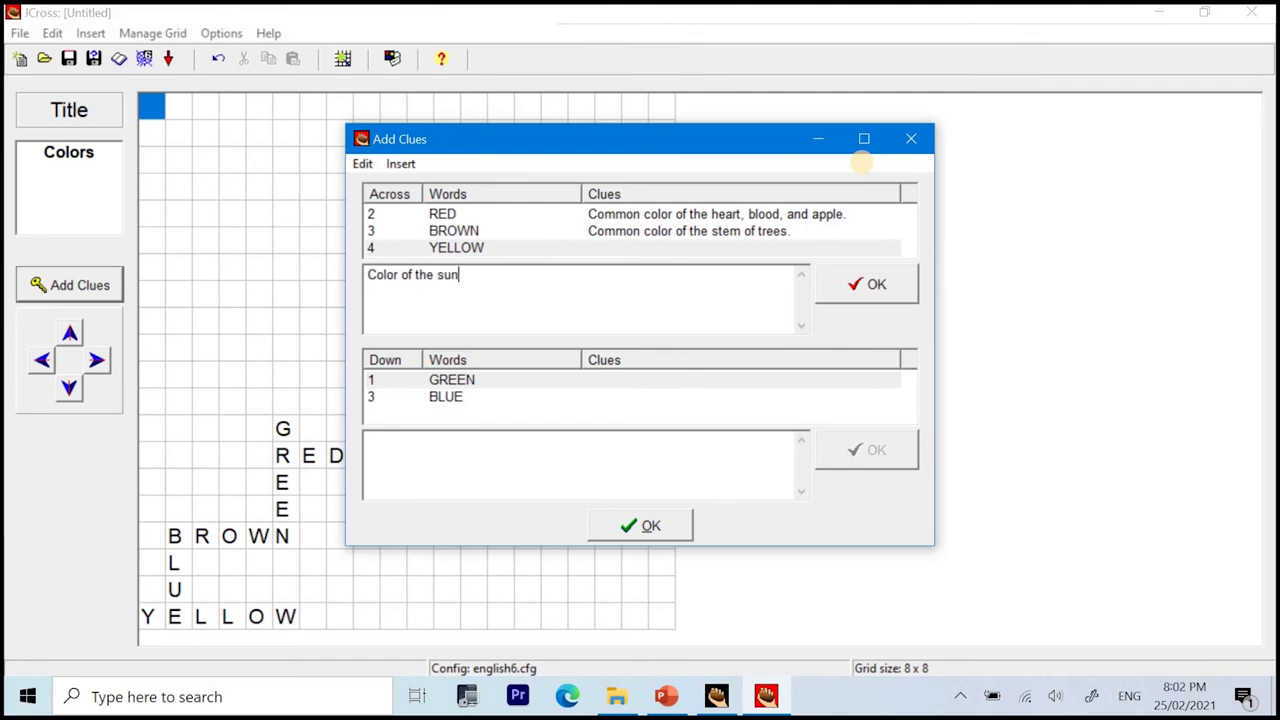
{"action": "type", "text": "flower."}
{"action": "left_click", "coordinate": [868, 286]}
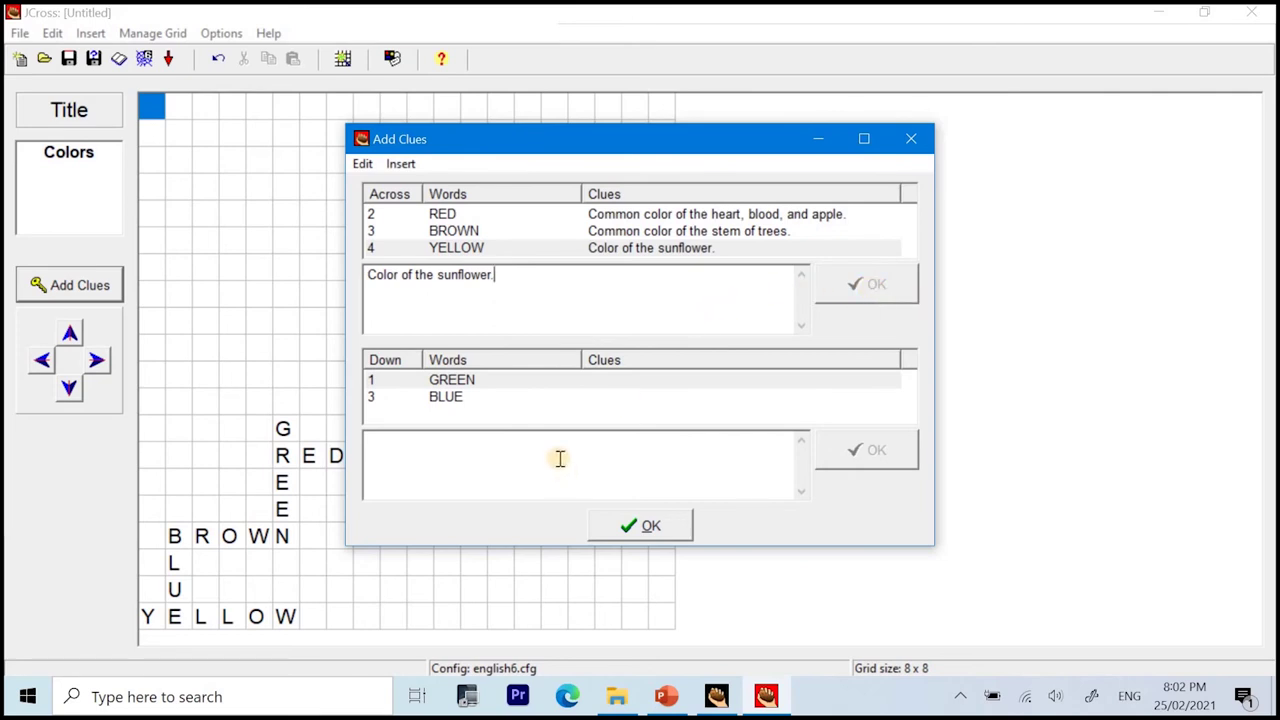
Enter the down clues 'Common color of leaves' for GREEN and 'Color of the sky.' for BLUE.
{"action": "left_click", "coordinate": [463, 388]}
{"action": "left_click", "coordinate": [480, 457]}
{"action": "type", "text": "Common "}
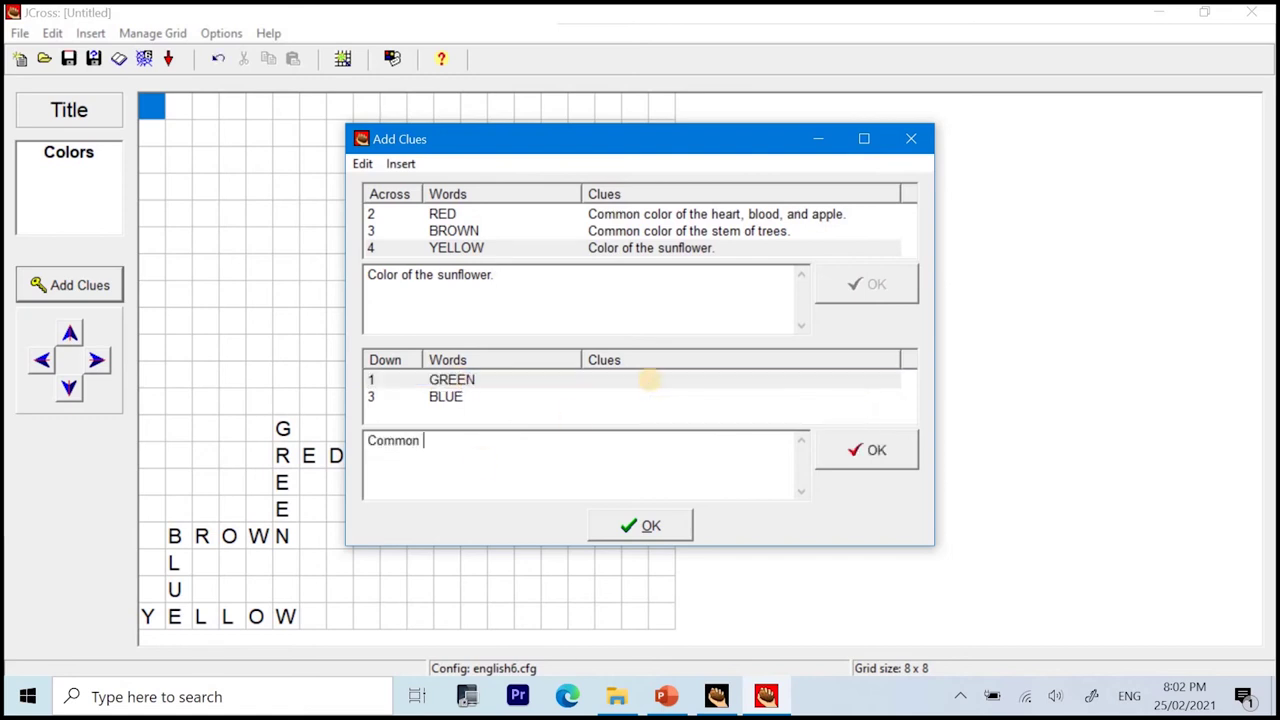
{"action": "type", "text": "color of leaves."}
{"action": "left_click", "coordinate": [866, 455]}
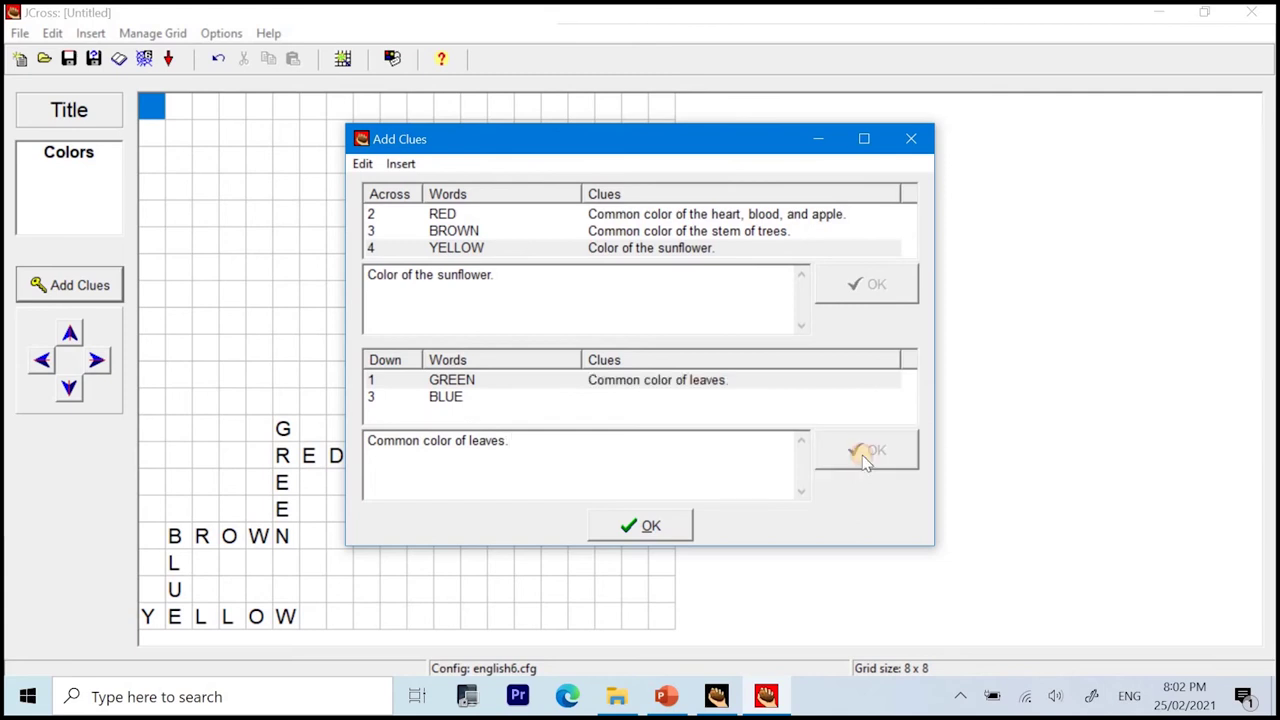
{"action": "left_click", "coordinate": [446, 404]}
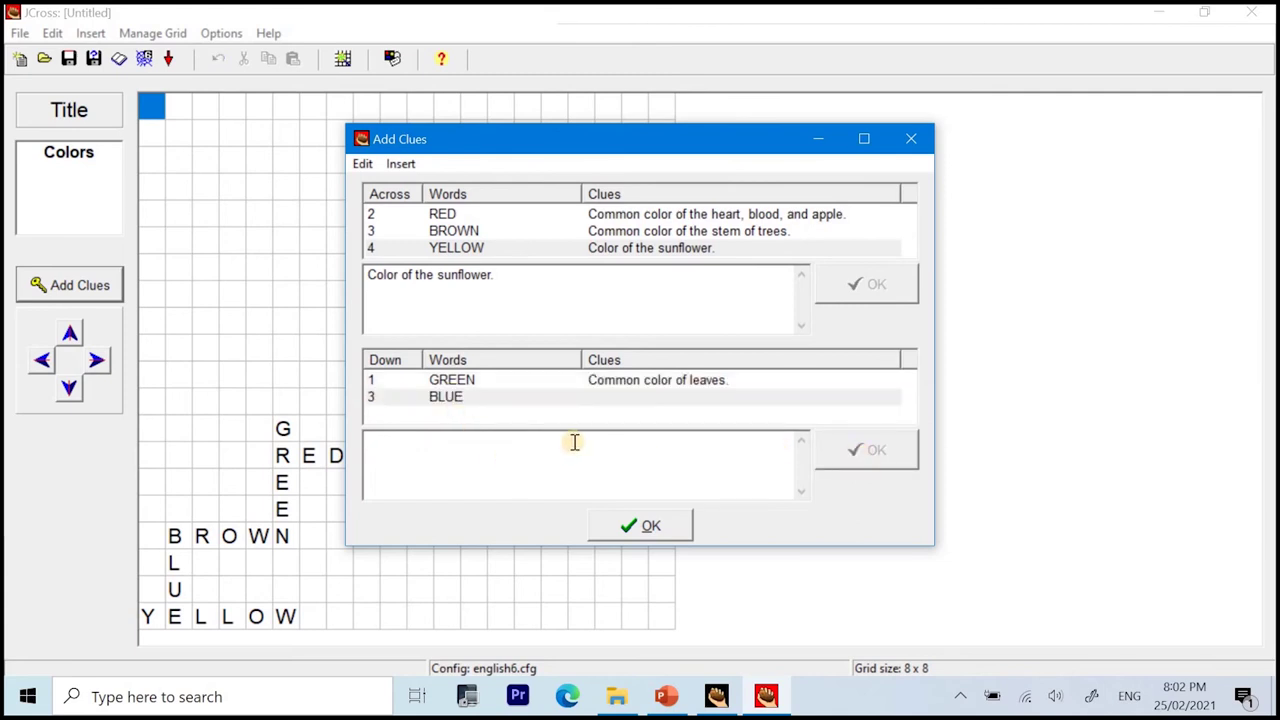
{"action": "left_click", "coordinate": [575, 442]}
{"action": "type", "text": "Collor"}
{"action": "key", "text": "BackSpace"}
{"action": "key", "text": "BackSpace"}
{"action": "key", "text": "BackSpace"}
{"action": "type", "text": "or of the "}
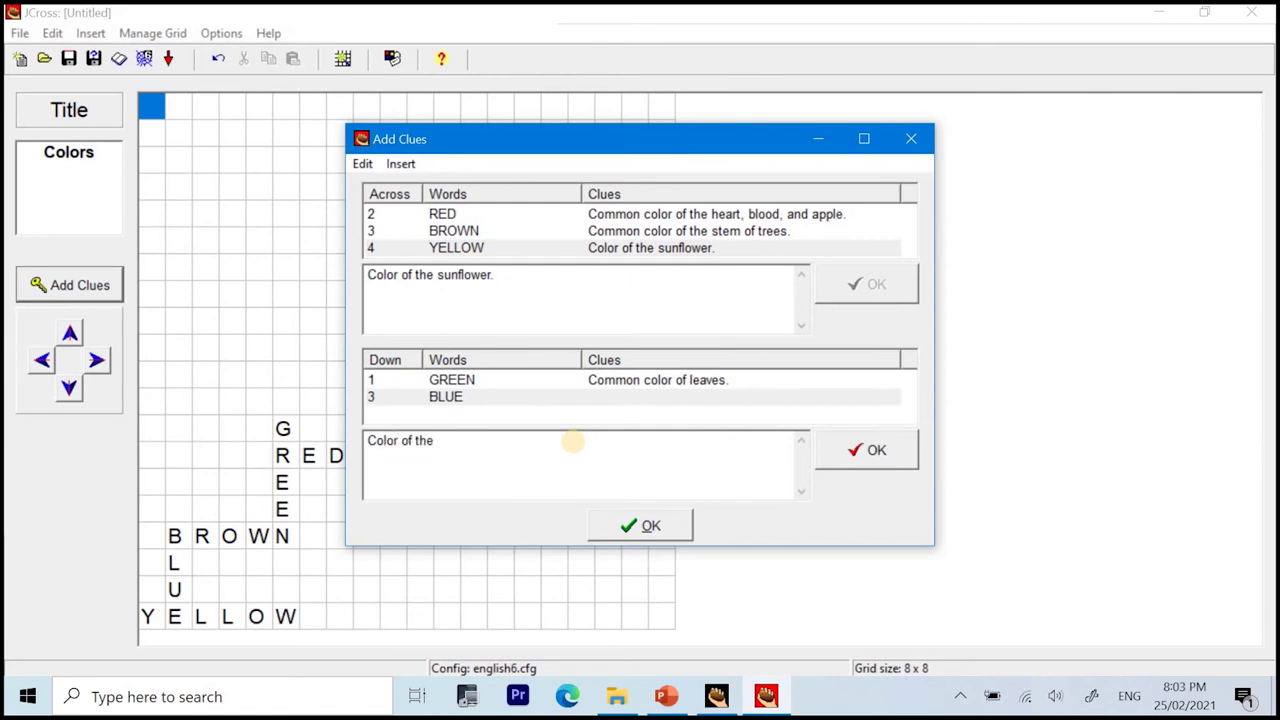
{"action": "type", "text": "sky"}
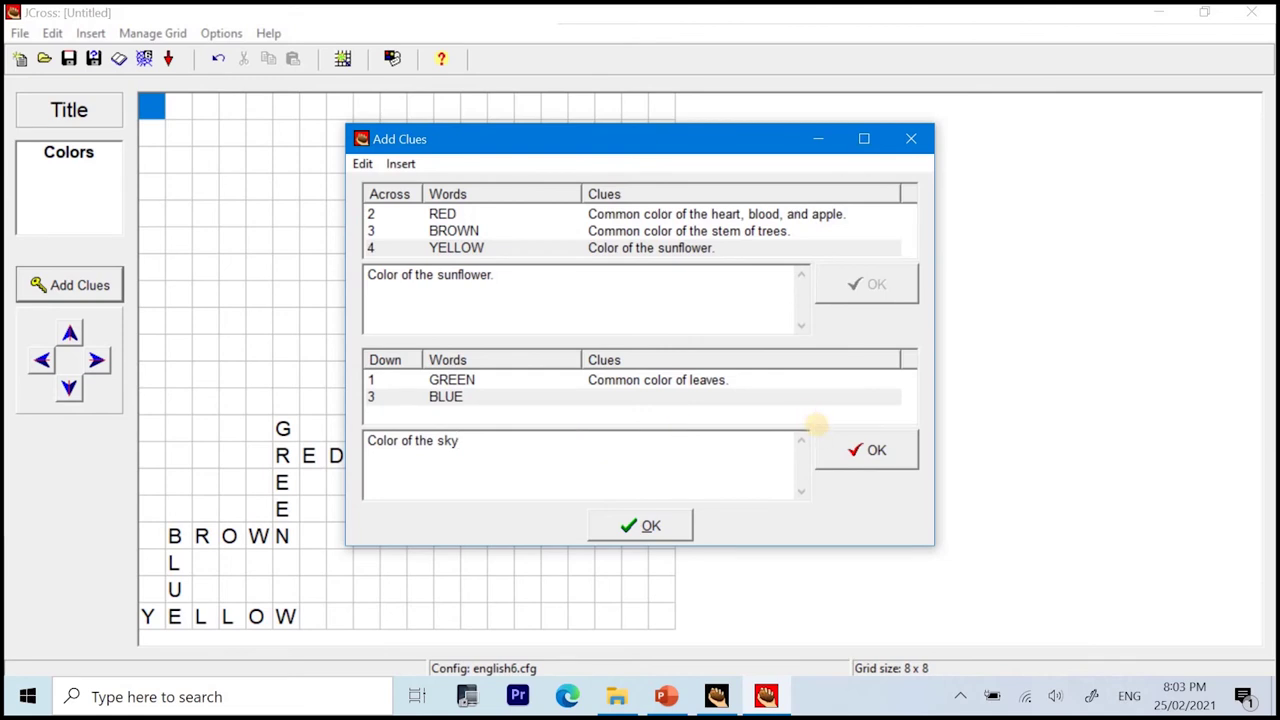
{"action": "type", "text": "."}
{"action": "left_click", "coordinate": [879, 470]}
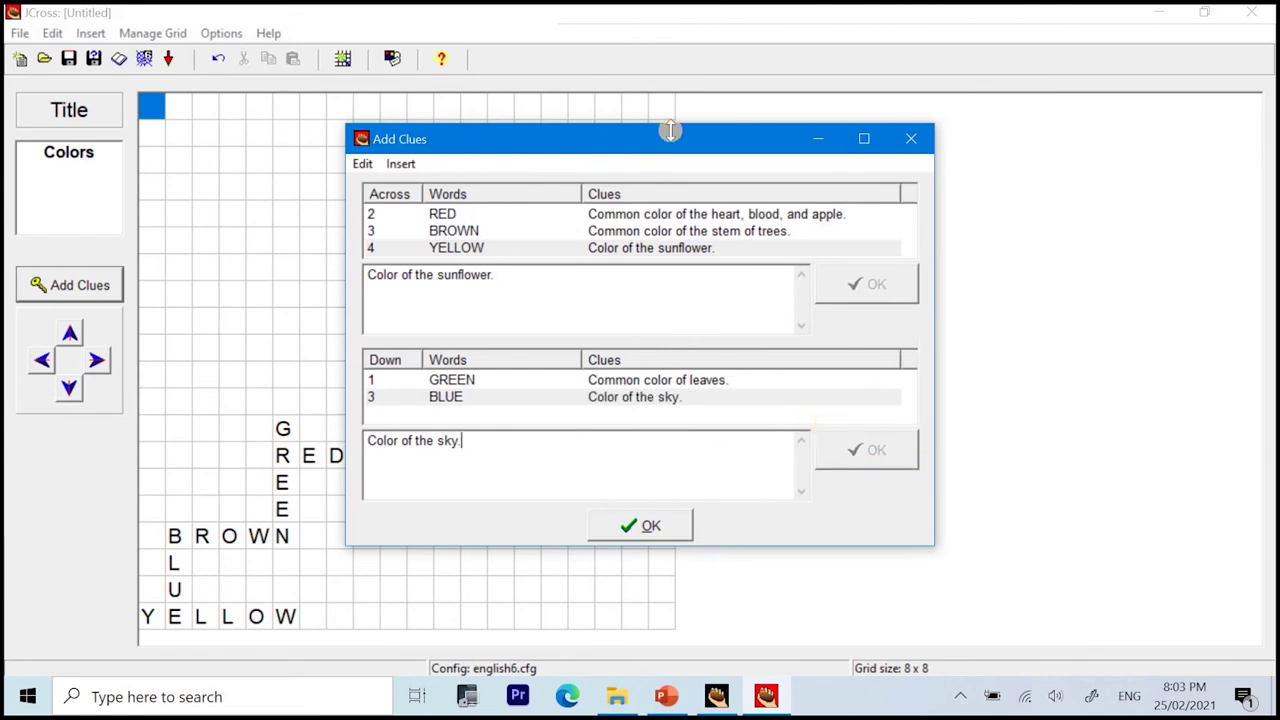
Close the clue editor and change the exercise subtitle to 'Electronic Crossword Puzzle'.
{"action": "left_click", "coordinate": [645, 532]}
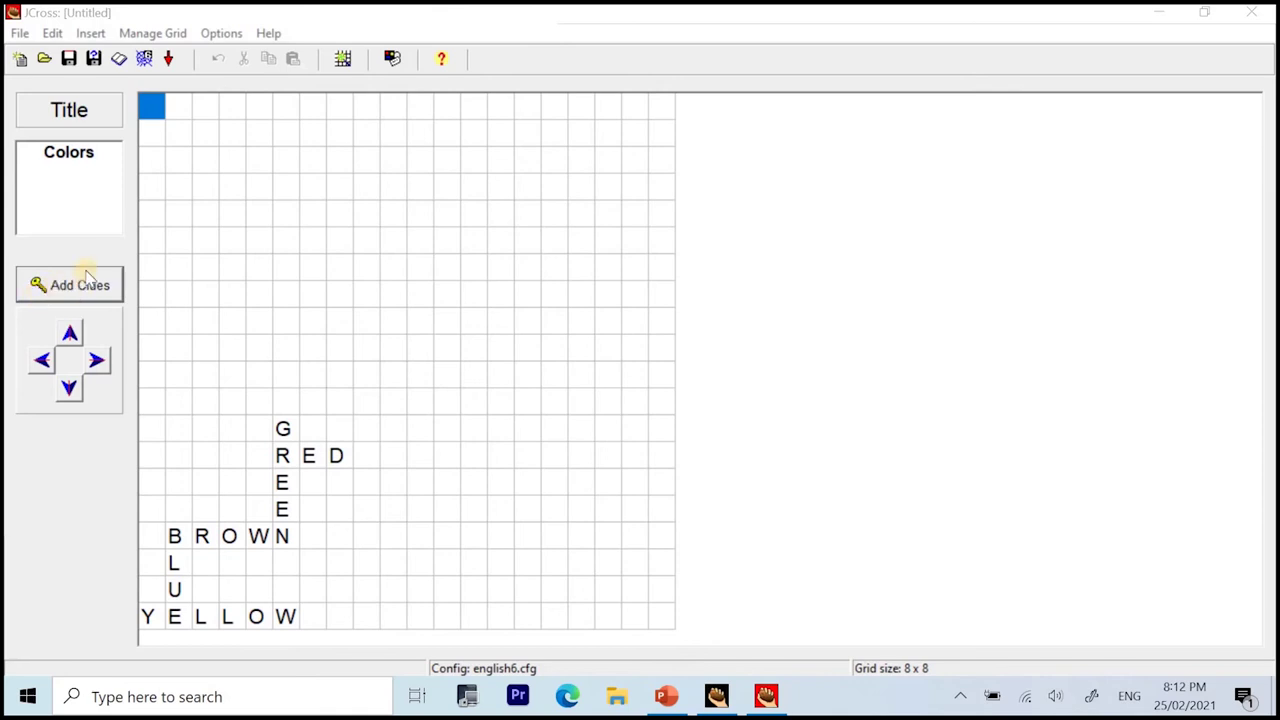
{"action": "left_click", "coordinate": [392, 60]}
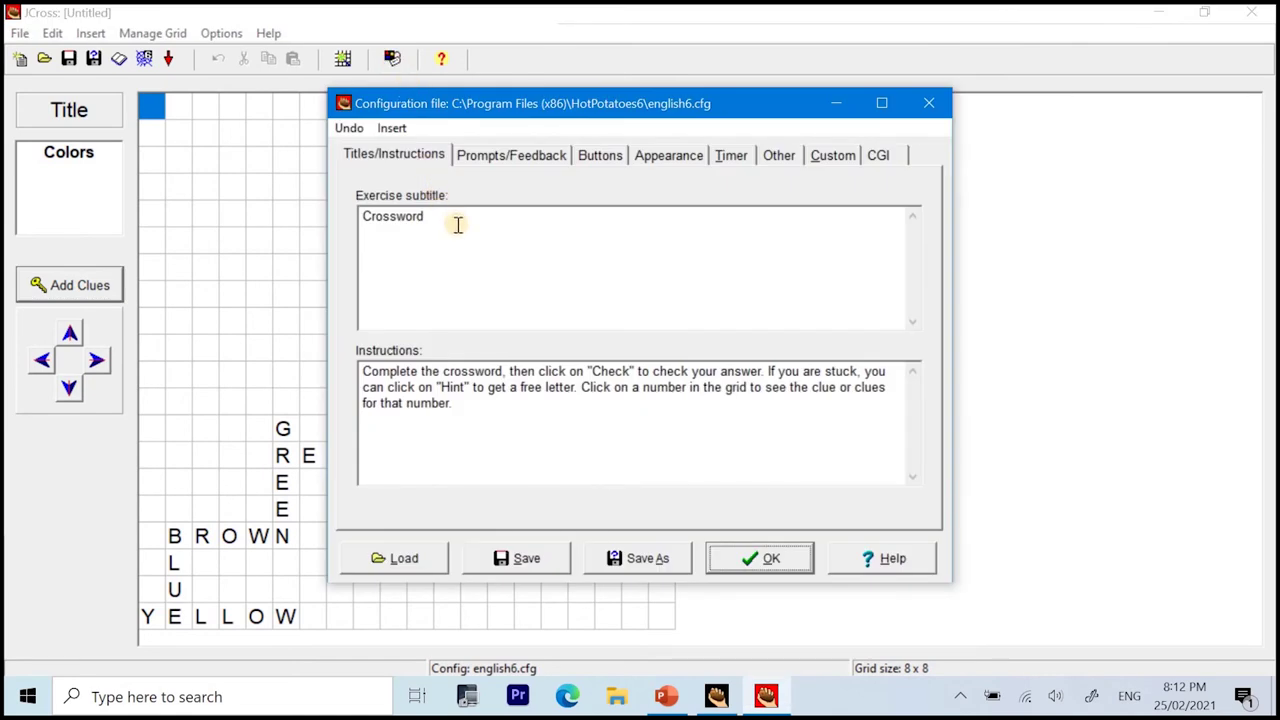
{"action": "left_click", "coordinate": [361, 218]}
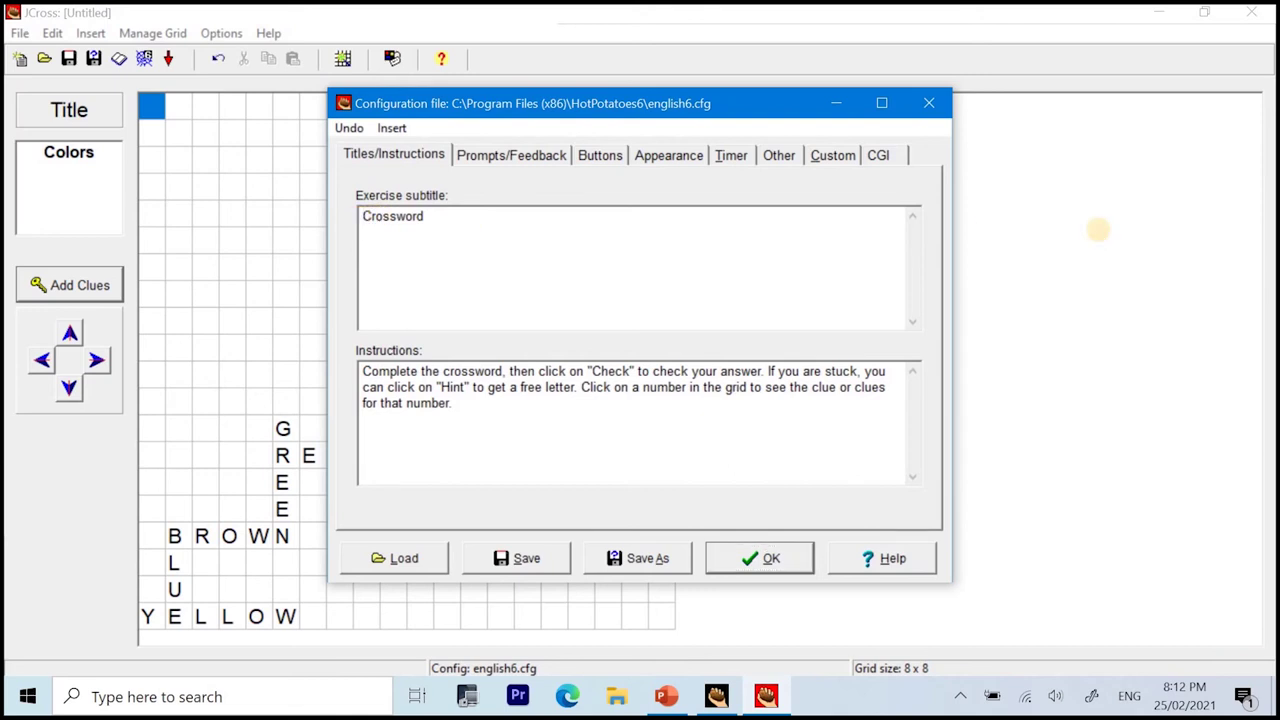
{"action": "type", "text": "Electronic"}
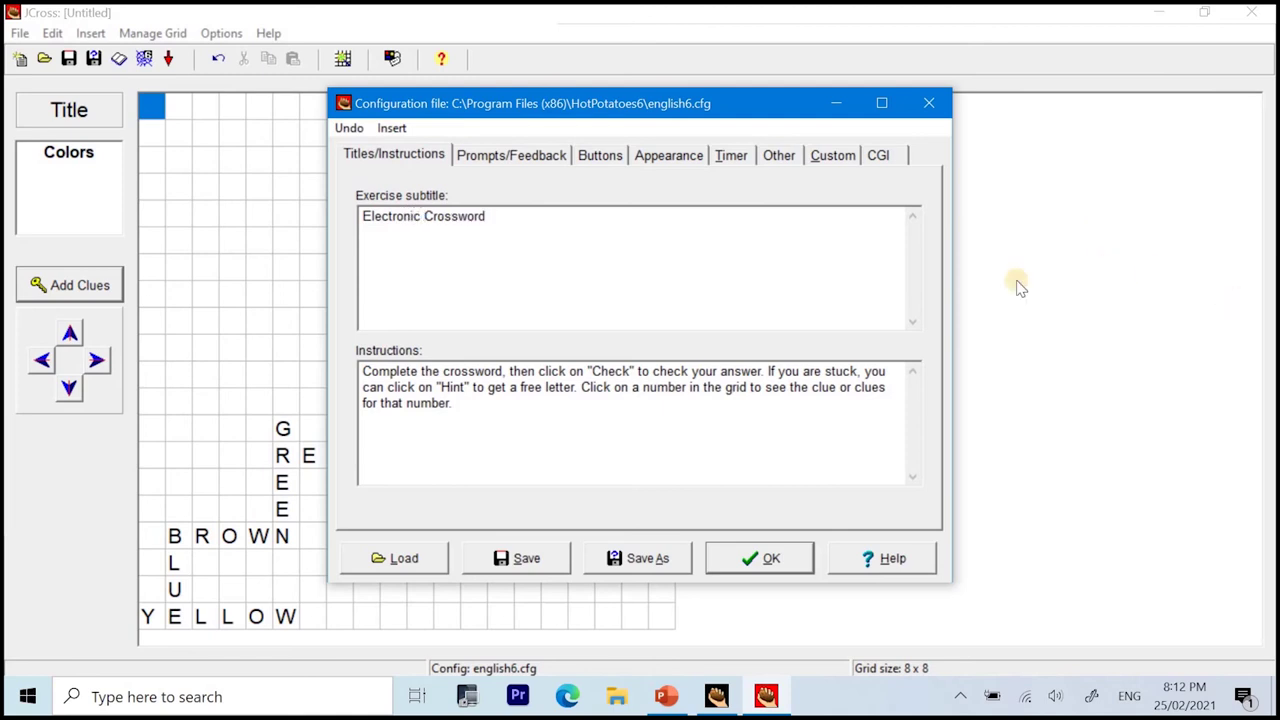
{"action": "left_click", "coordinate": [680, 238]}
{"action": "type", "text": "P"}
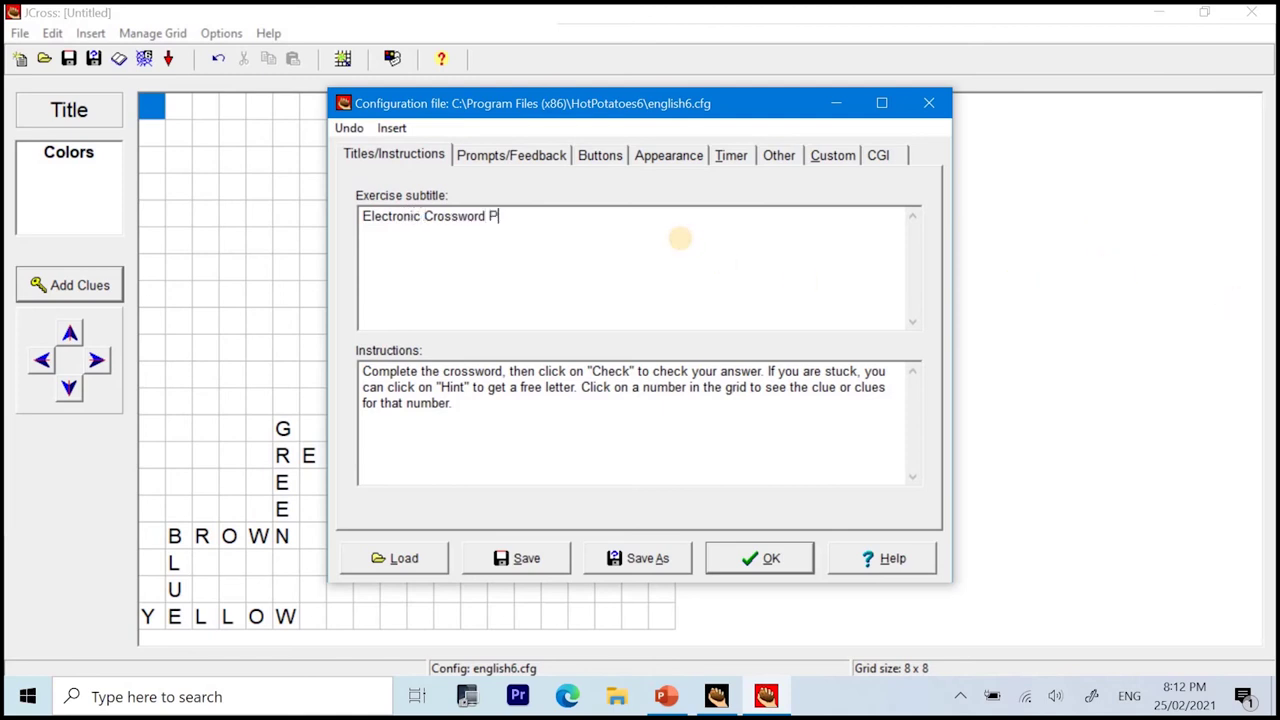
{"action": "type", "text": "uzzle"}
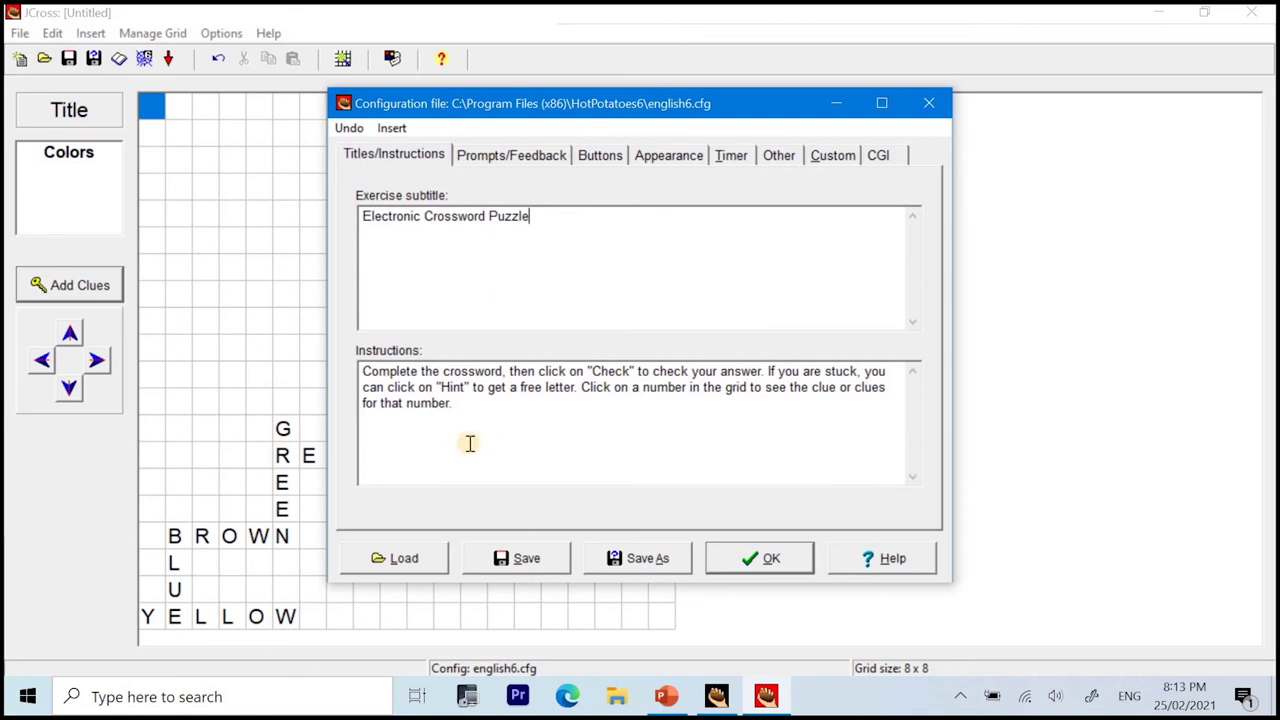
Set the clue headings to 'Horizontal' for across and 'Vertical' for down.
{"action": "left_click", "coordinate": [520, 161]}
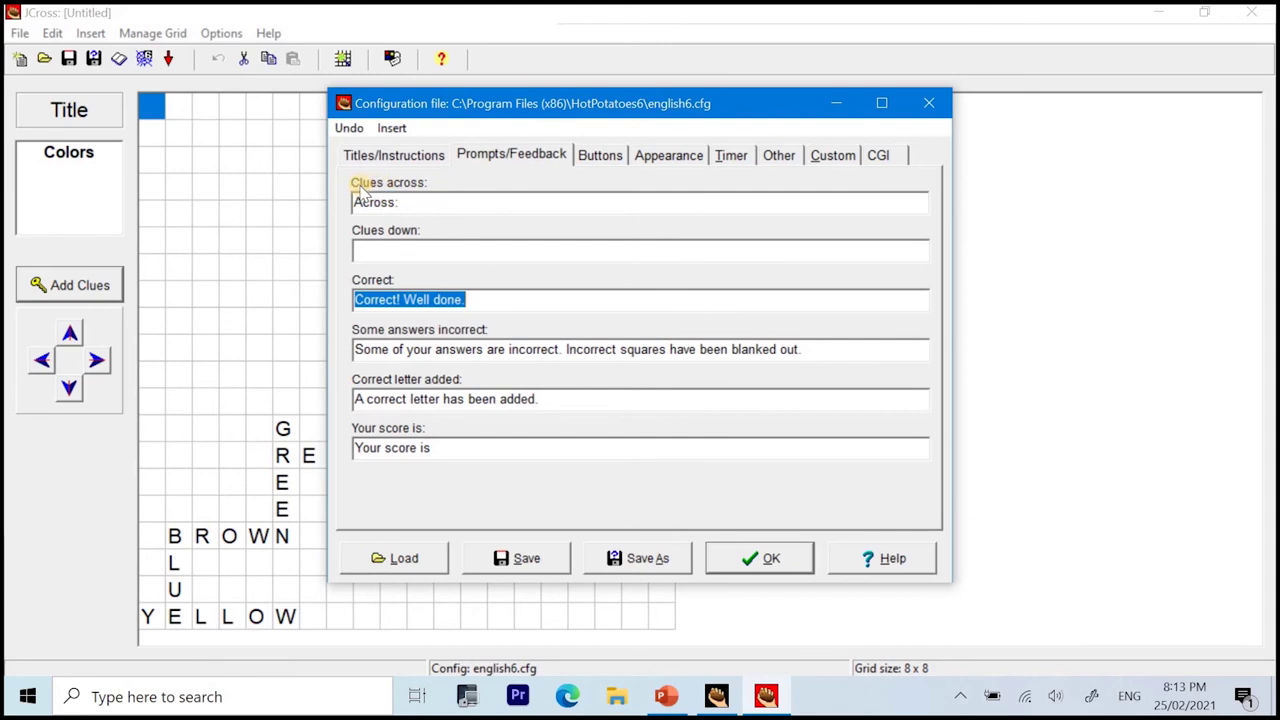
{"action": "left_click", "coordinate": [441, 208]}
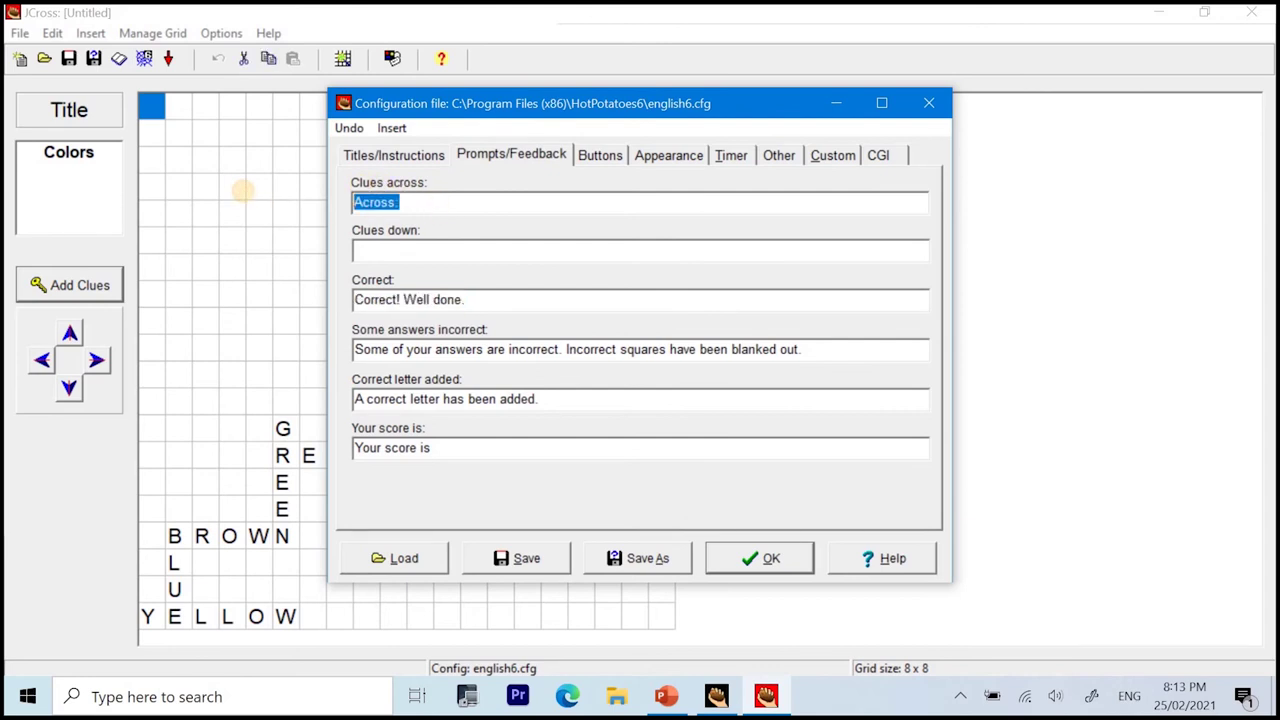
{"action": "type", "text": "Horizontal"}
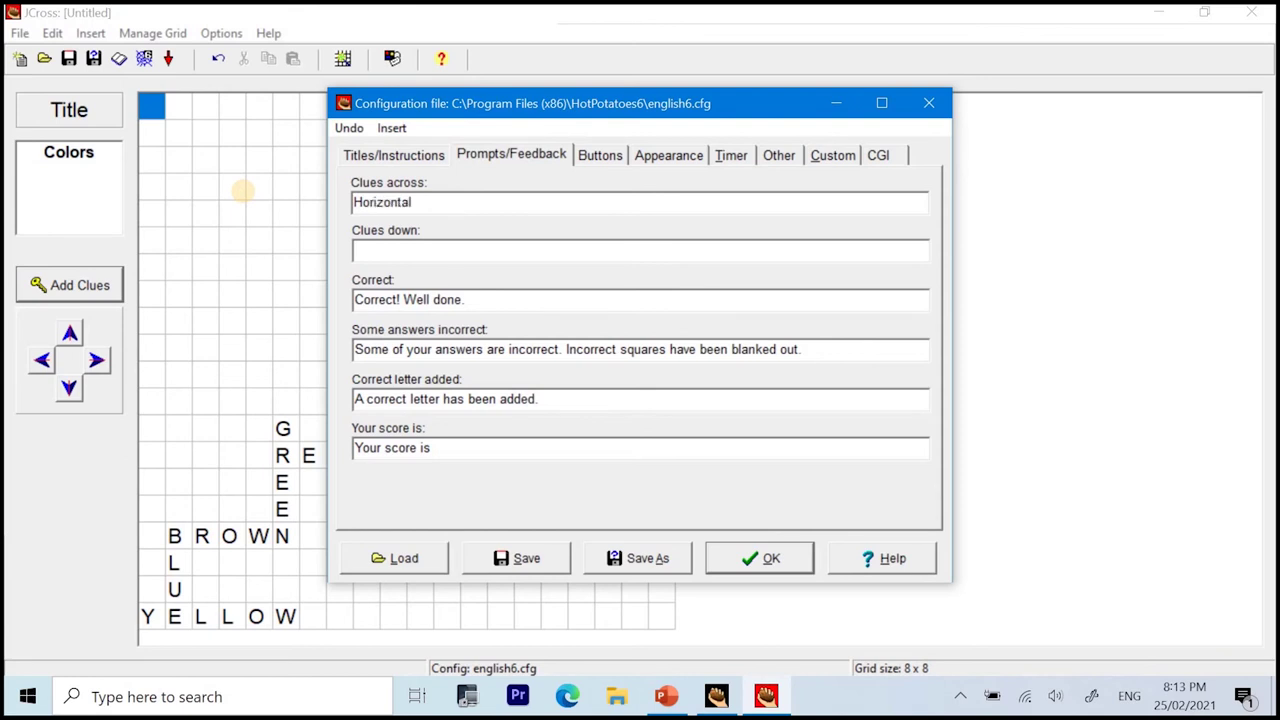
{"action": "left_click", "coordinate": [417, 248]}
{"action": "type", "text": "Vertical"}
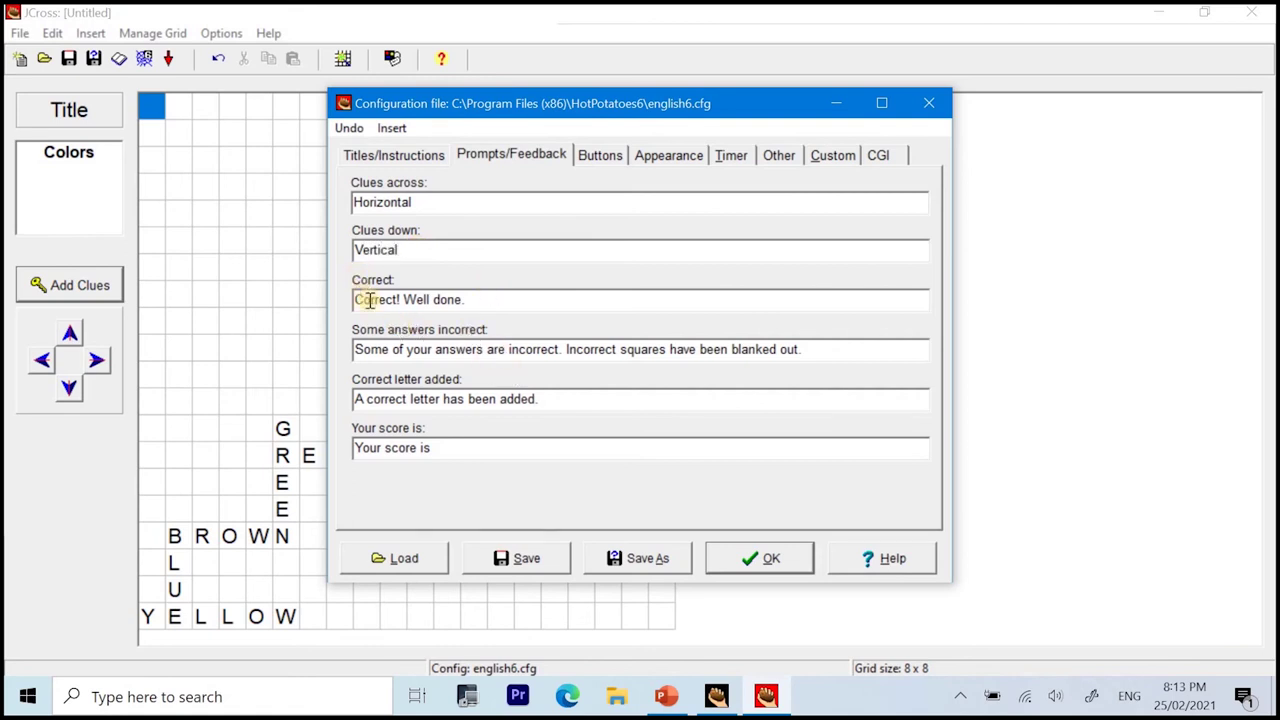
Change the Correct feedback to 'Amazing!' and some-incorrect feedback to 'you can do it nest time!'.
{"action": "left_click", "coordinate": [516, 306]}
{"action": "left_click_drag", "start_coordinate": [457, 299], "coordinate": [165, 279]}
{"action": "type", "text": "A"}
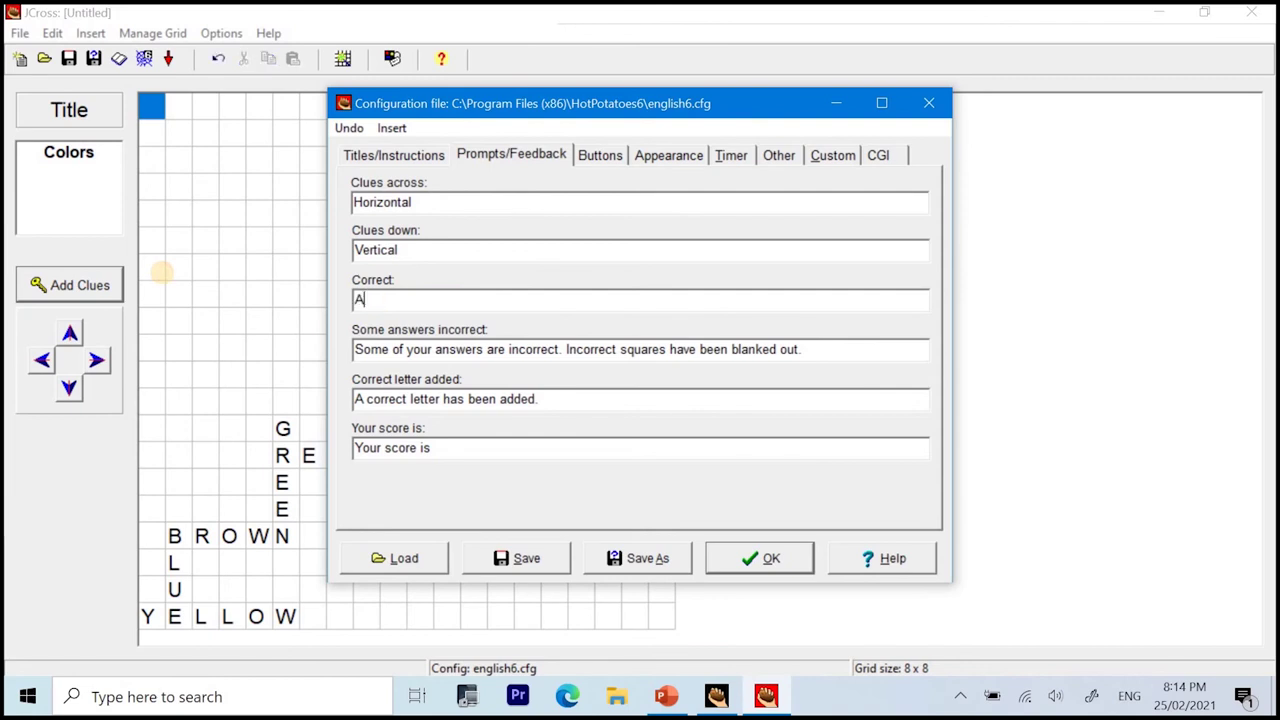
{"action": "type", "text": "mazing!"}
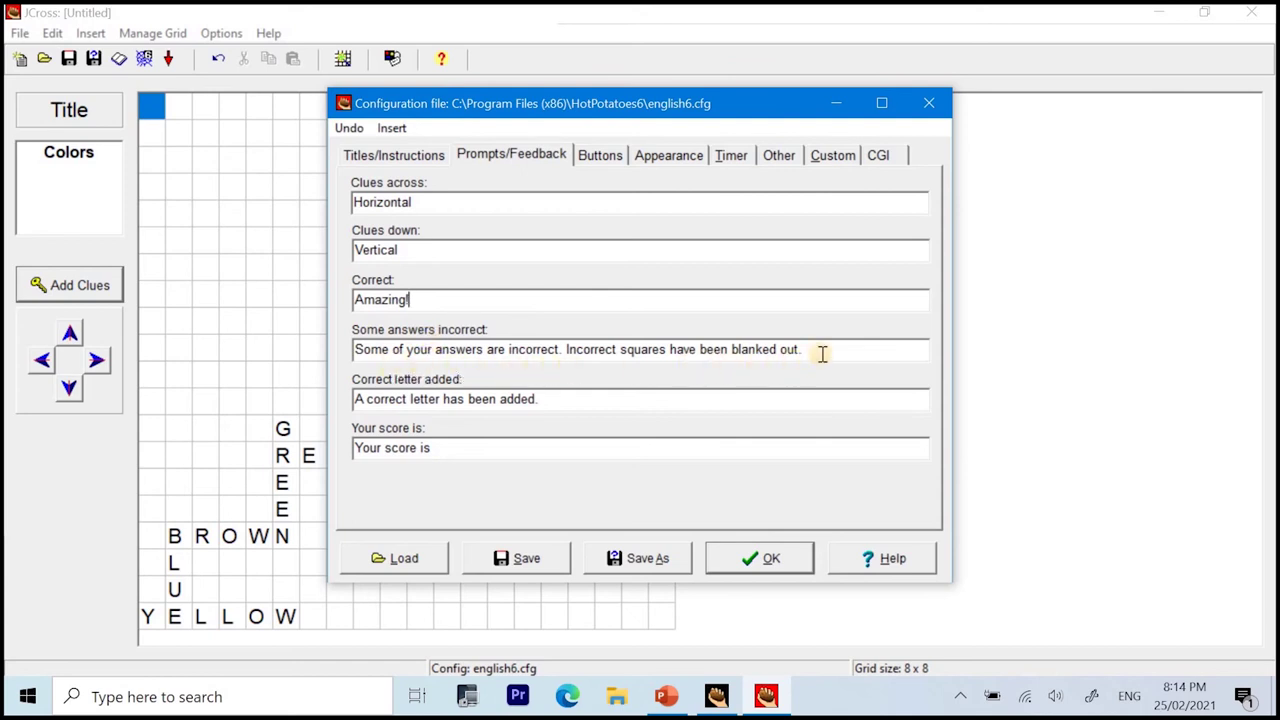
{"action": "left_click_drag", "start_coordinate": [820, 351], "coordinate": [313, 325]}
{"action": "key", "text": "Delete"}
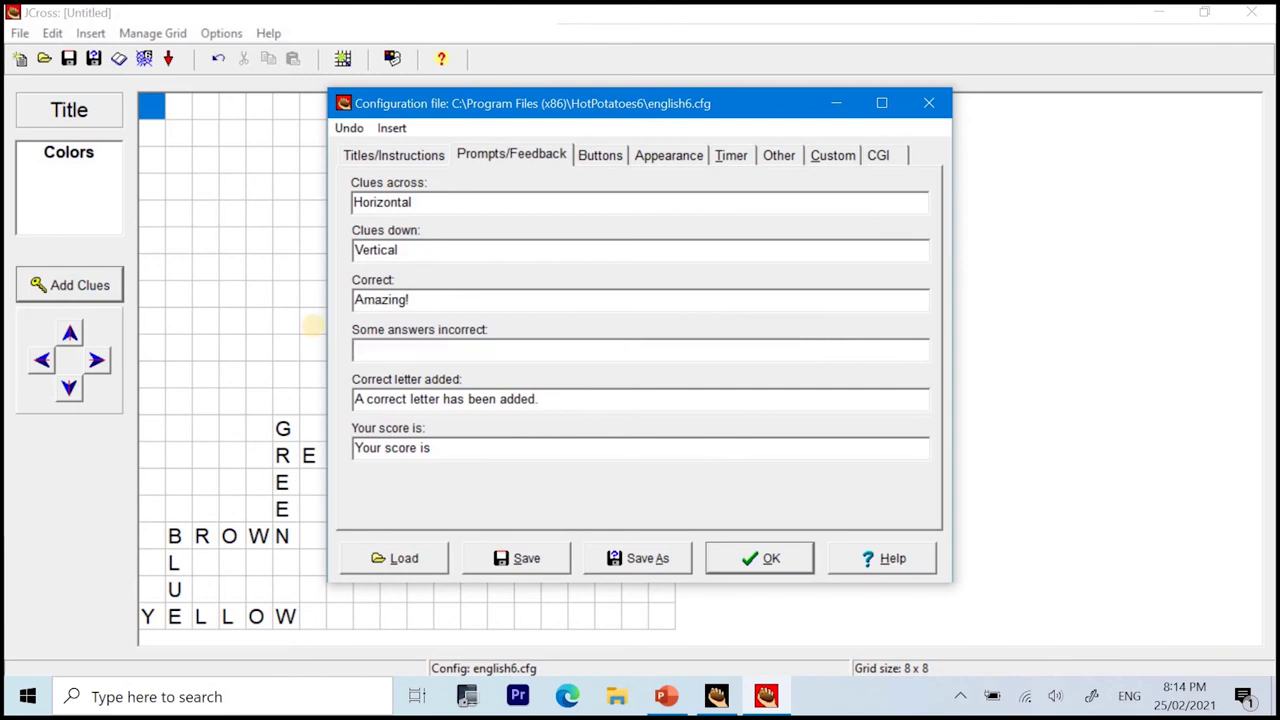
{"action": "type", "text": "you can do it nest time!"}
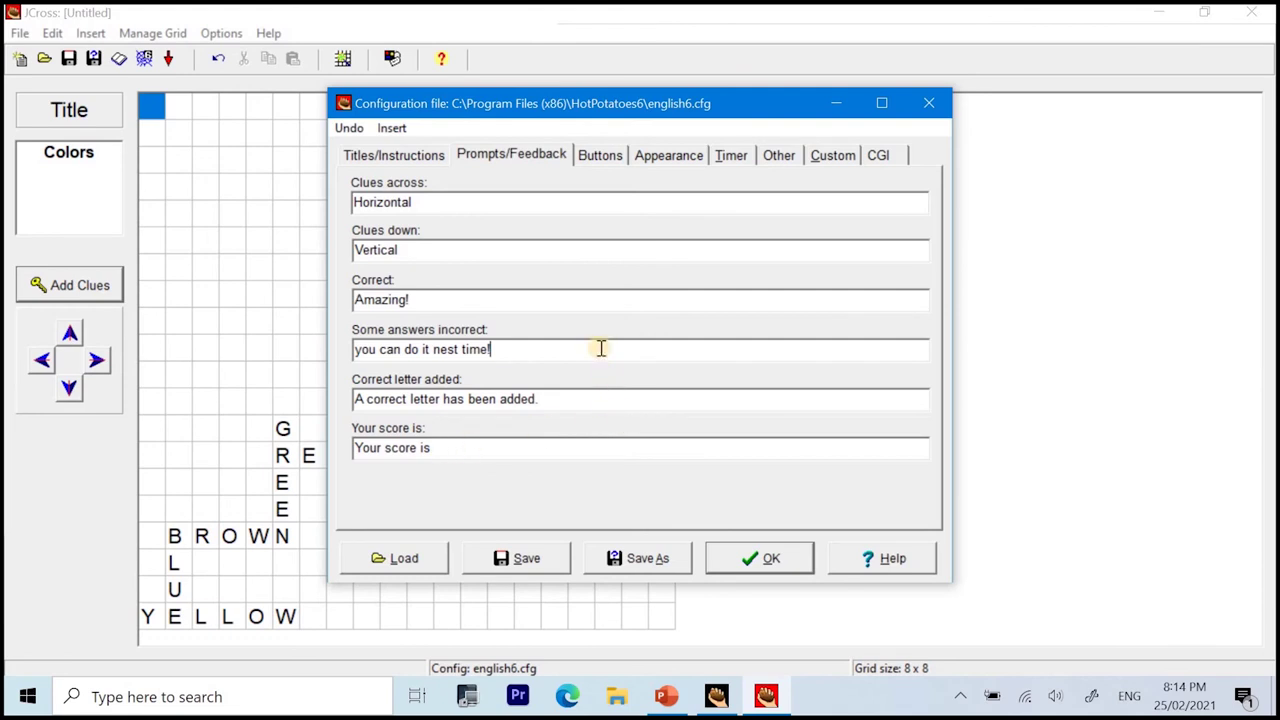
Review the Enter answer and OK button captions, keeping the Include Hint button option on.
{"action": "left_click", "coordinate": [604, 156]}
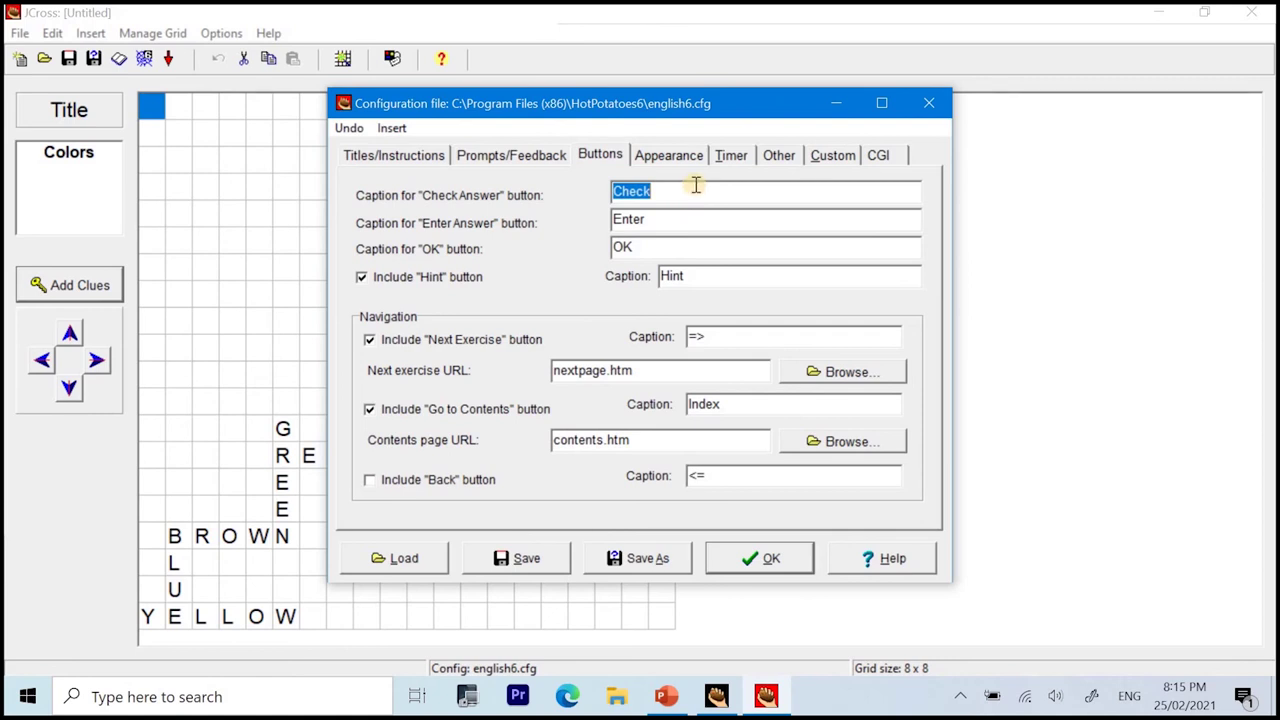
{"action": "left_click", "coordinate": [719, 222]}
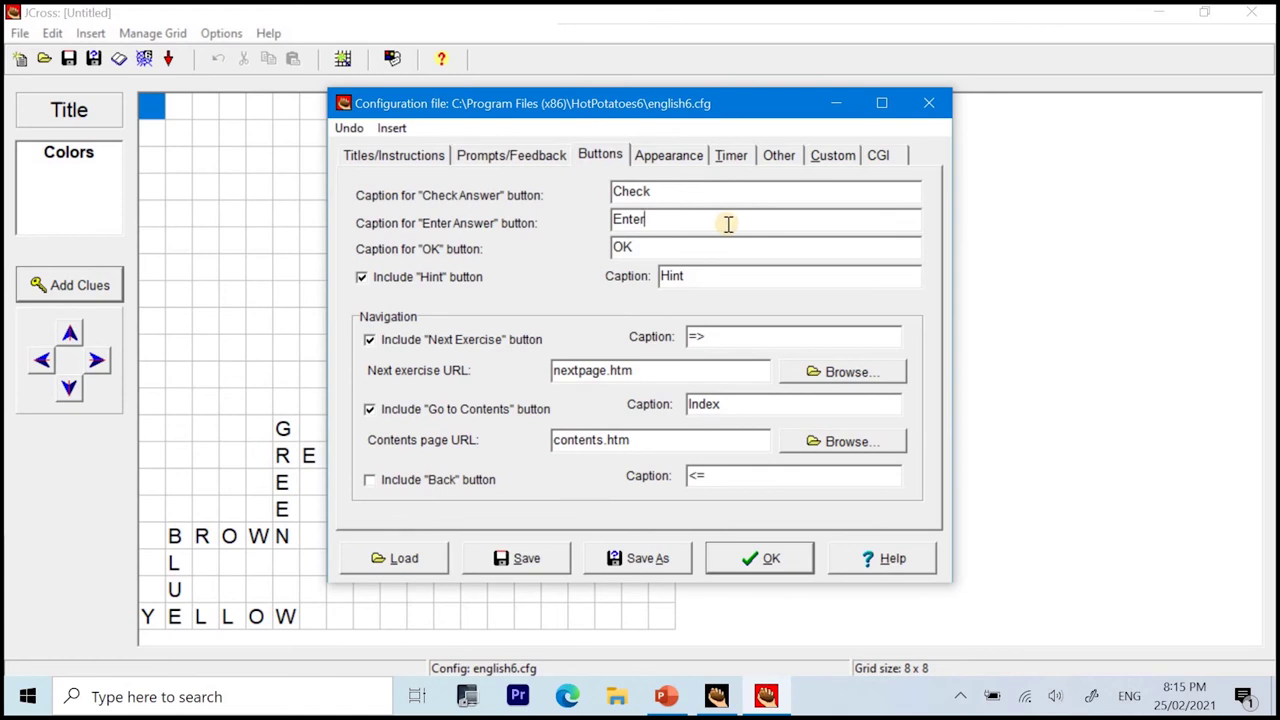
{"action": "left_click", "coordinate": [726, 249]}
{"action": "left_click", "coordinate": [430, 284]}
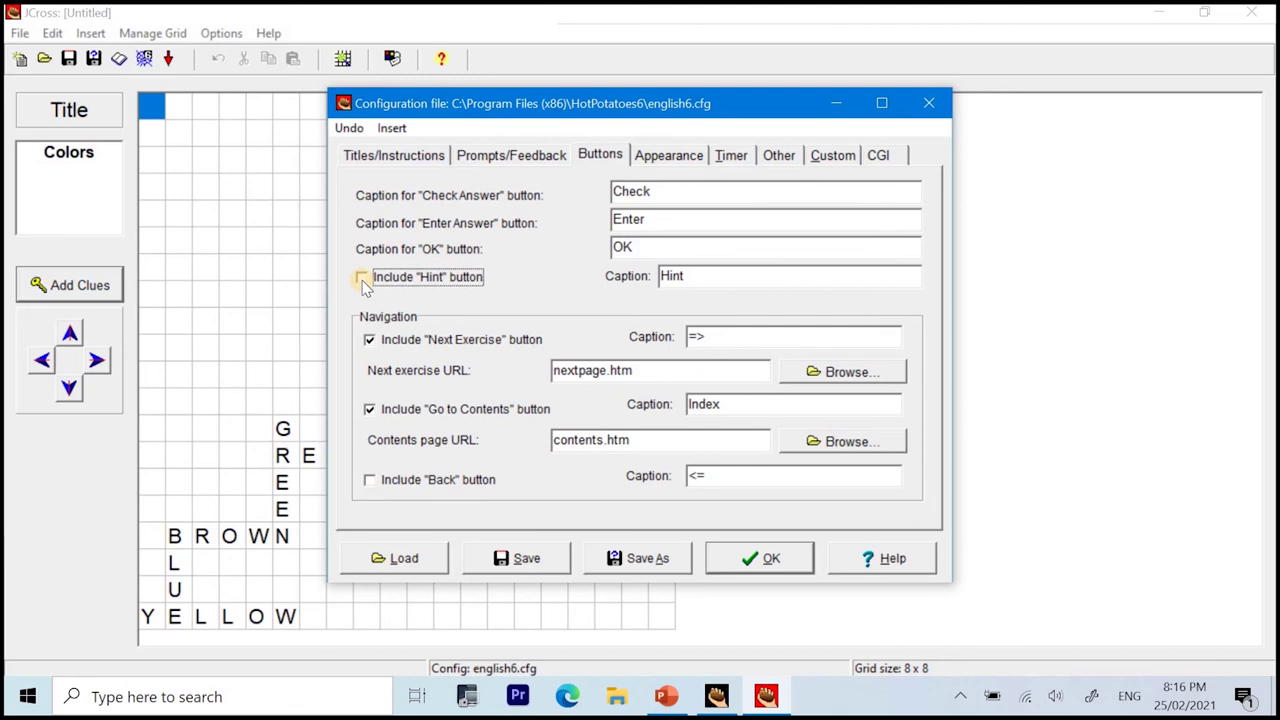
{"action": "left_click", "coordinate": [362, 280]}
{"action": "left_click", "coordinate": [690, 157]}
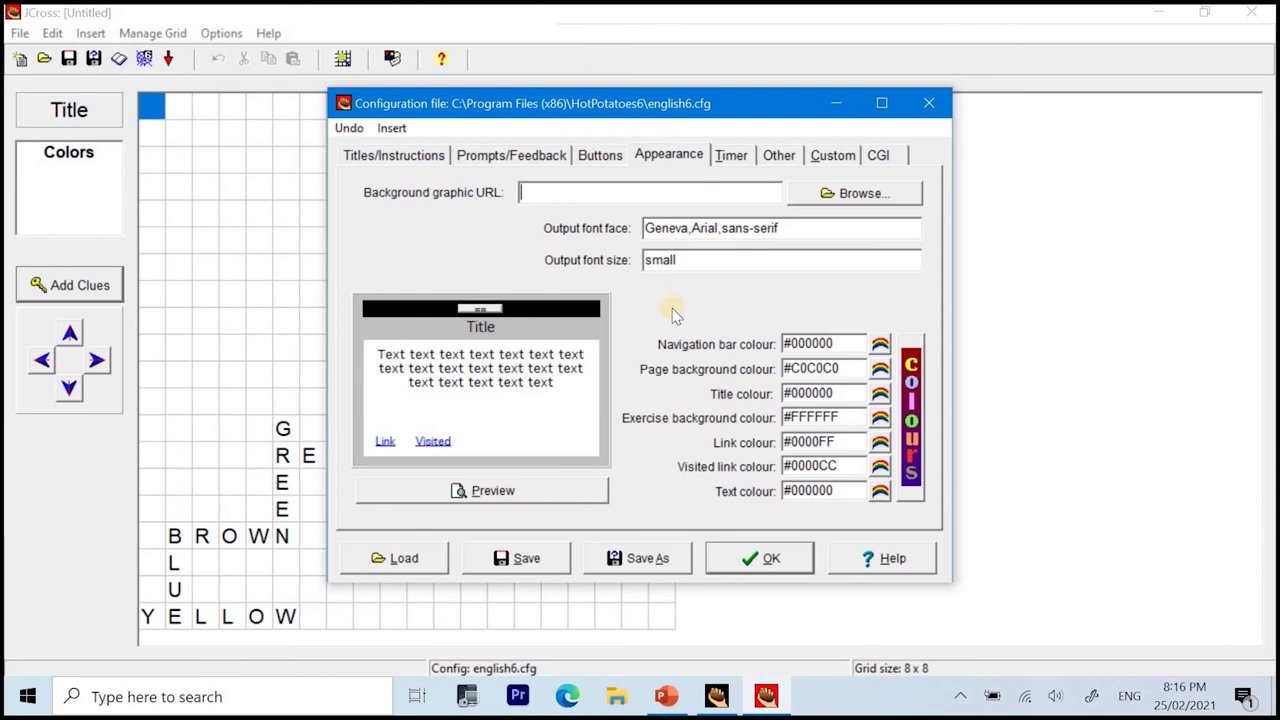
Leave the output font and navigation bar colour unchanged and preview the page appearance.
{"action": "left_click", "coordinate": [827, 230]}
{"action": "left_click", "coordinate": [830, 252]}
{"action": "left_click", "coordinate": [880, 345]}
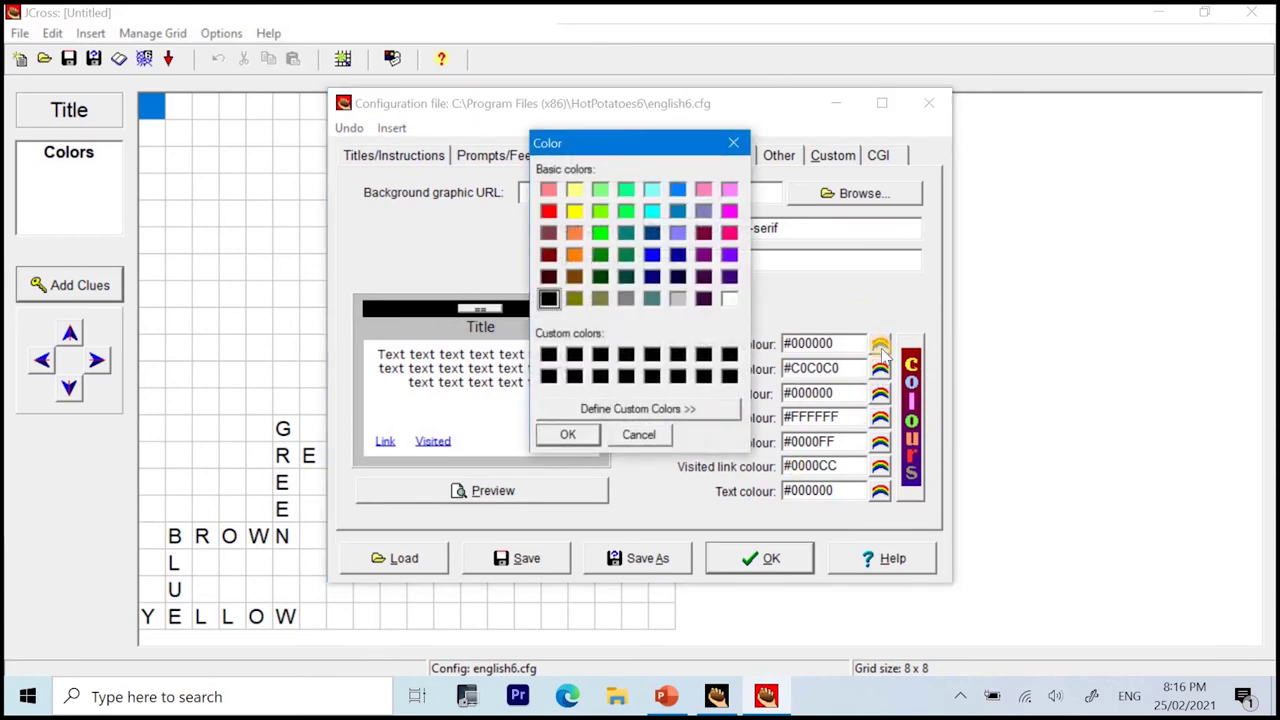
{"action": "left_click", "coordinate": [734, 143]}
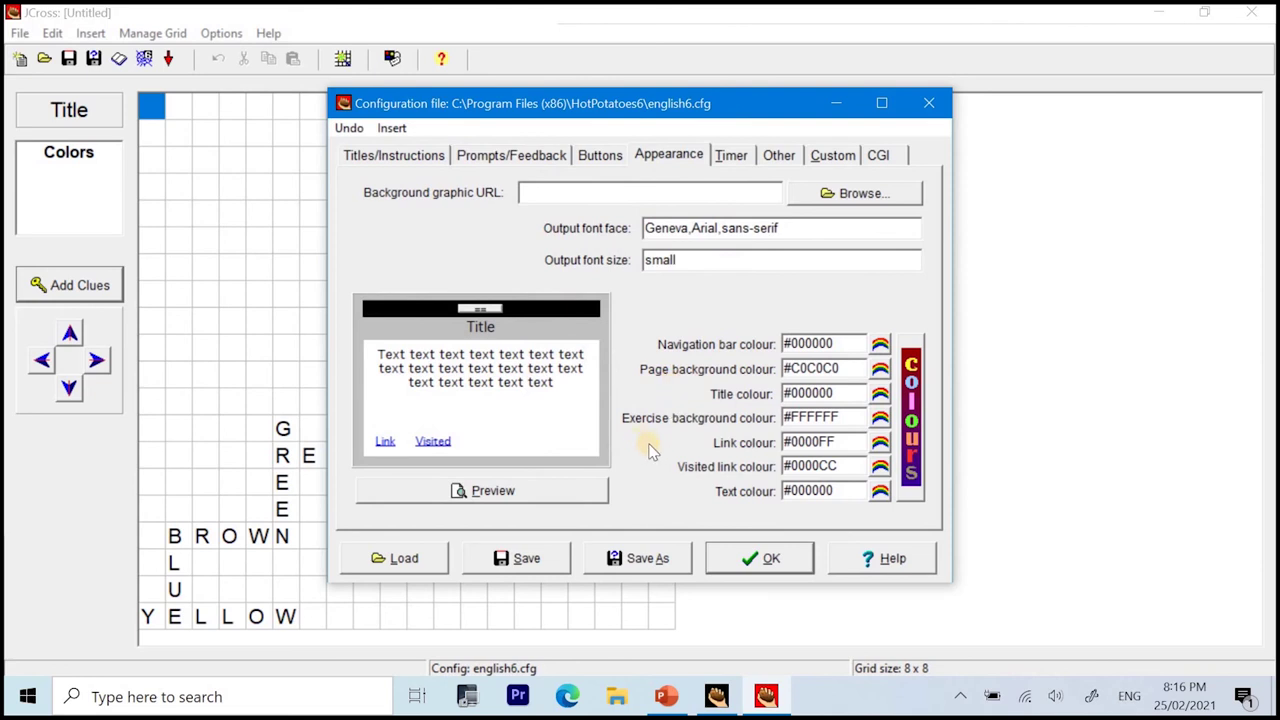
{"action": "left_click", "coordinate": [572, 498]}
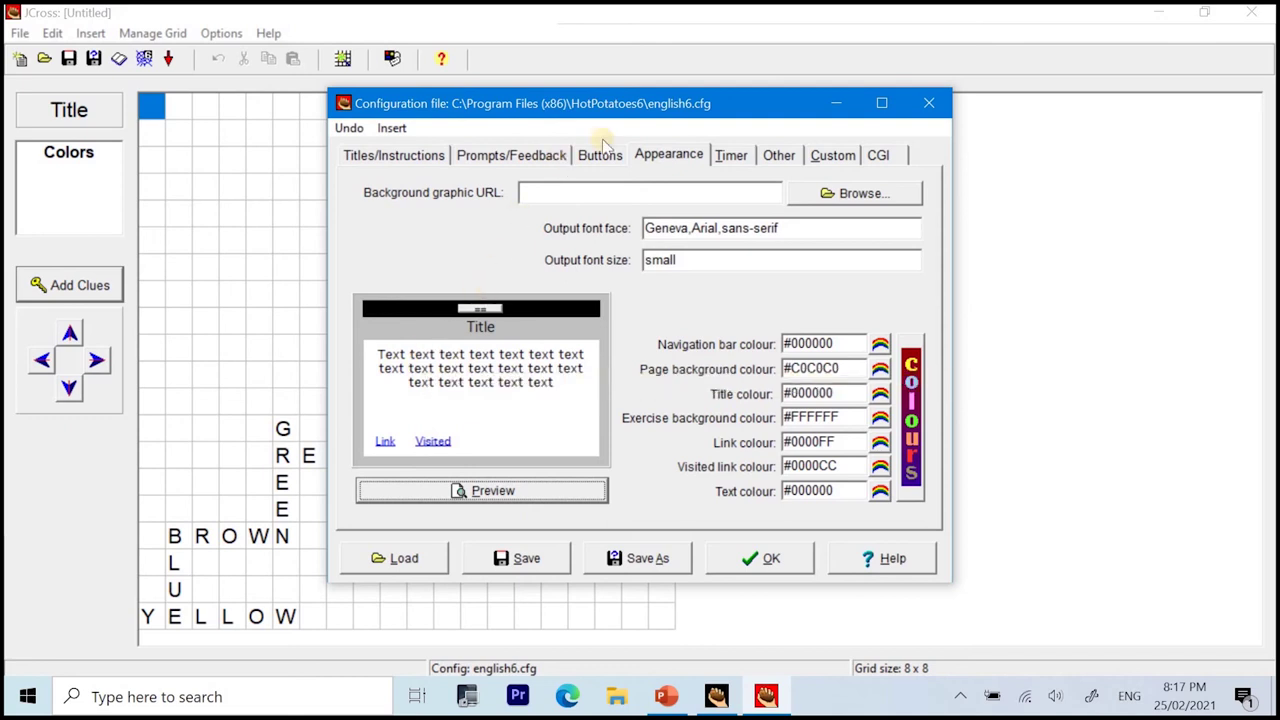
{"action": "left_click", "coordinate": [726, 156]}
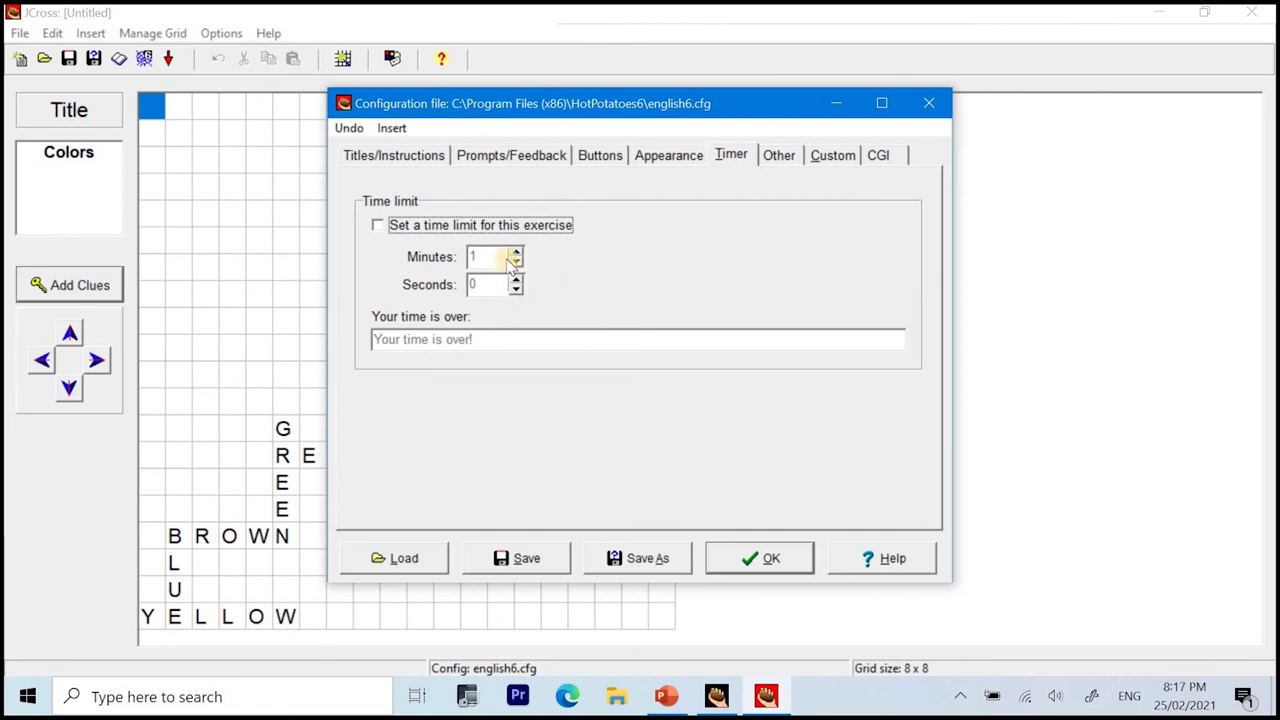
Turn on the exercise time limit and set it to 10 minutes.
{"action": "left_click", "coordinate": [377, 225]}
{"action": "left_click", "coordinate": [487, 253]}
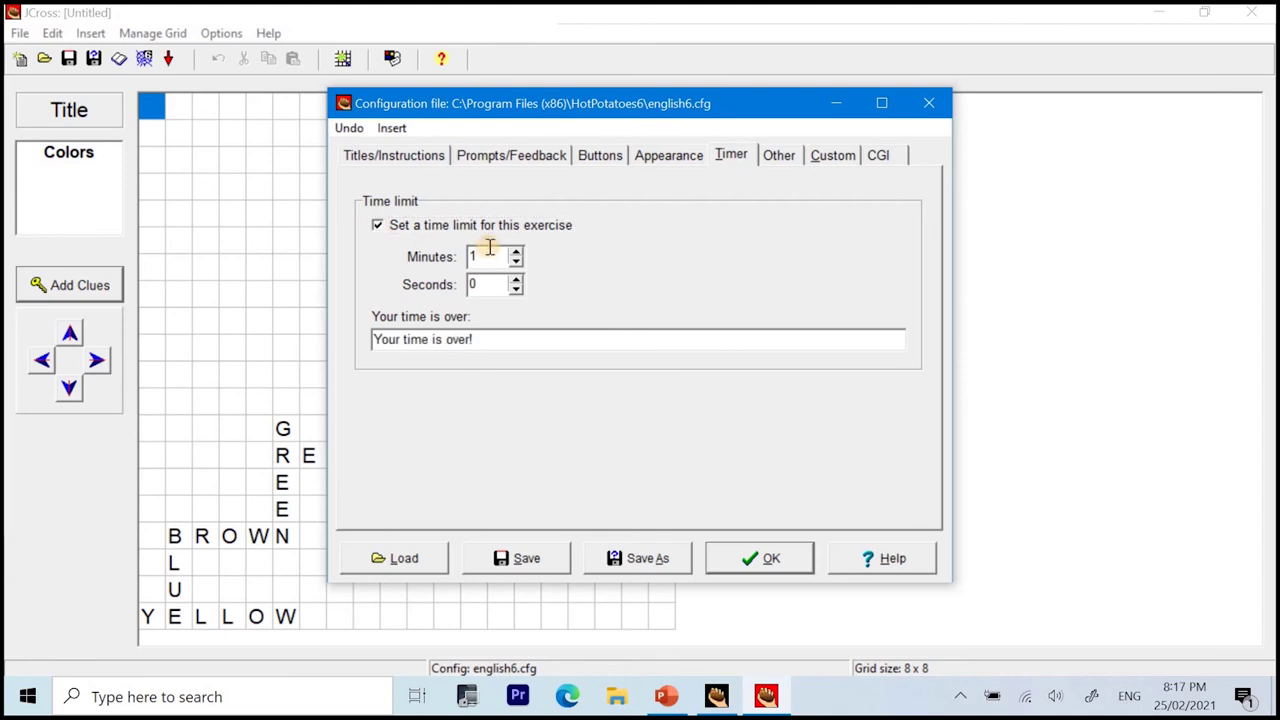
{"action": "type", "text": "0"}
Leave the Other, Custom and CGI options unchanged and confirm the configuration with OK.
{"action": "left_click", "coordinate": [779, 165]}
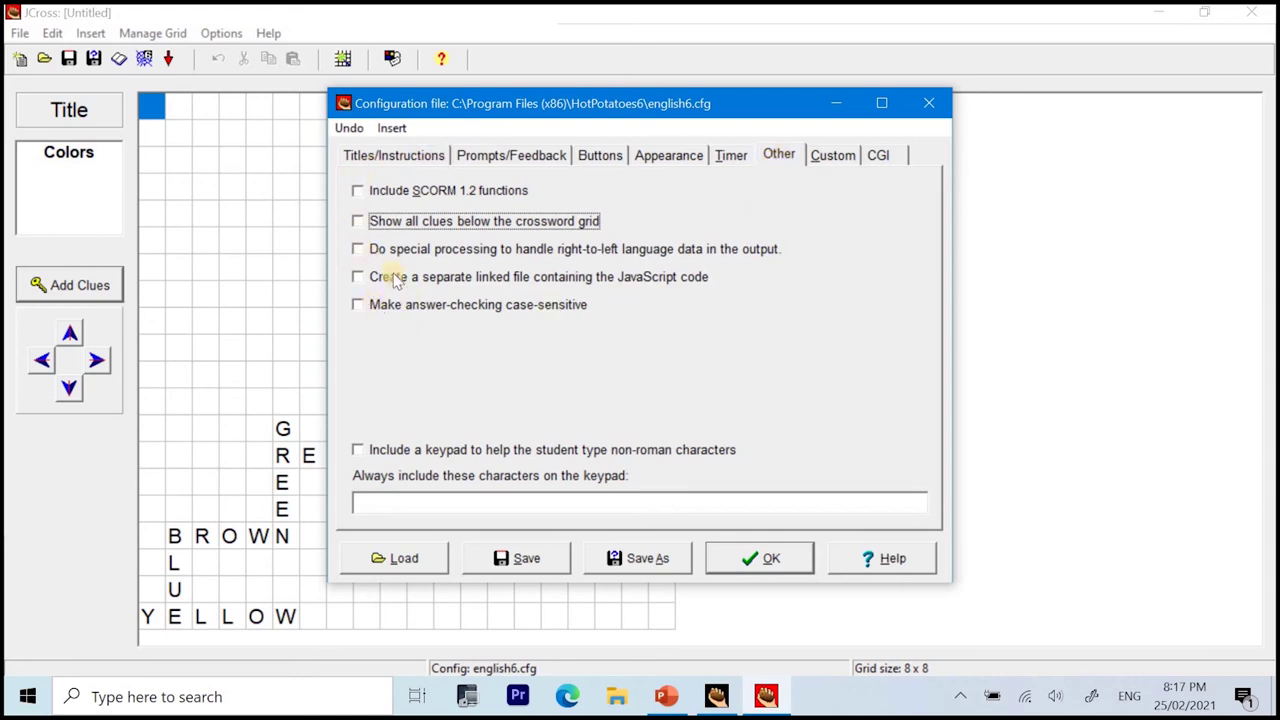
{"action": "left_click", "coordinate": [830, 160]}
{"action": "left_click", "coordinate": [880, 162]}
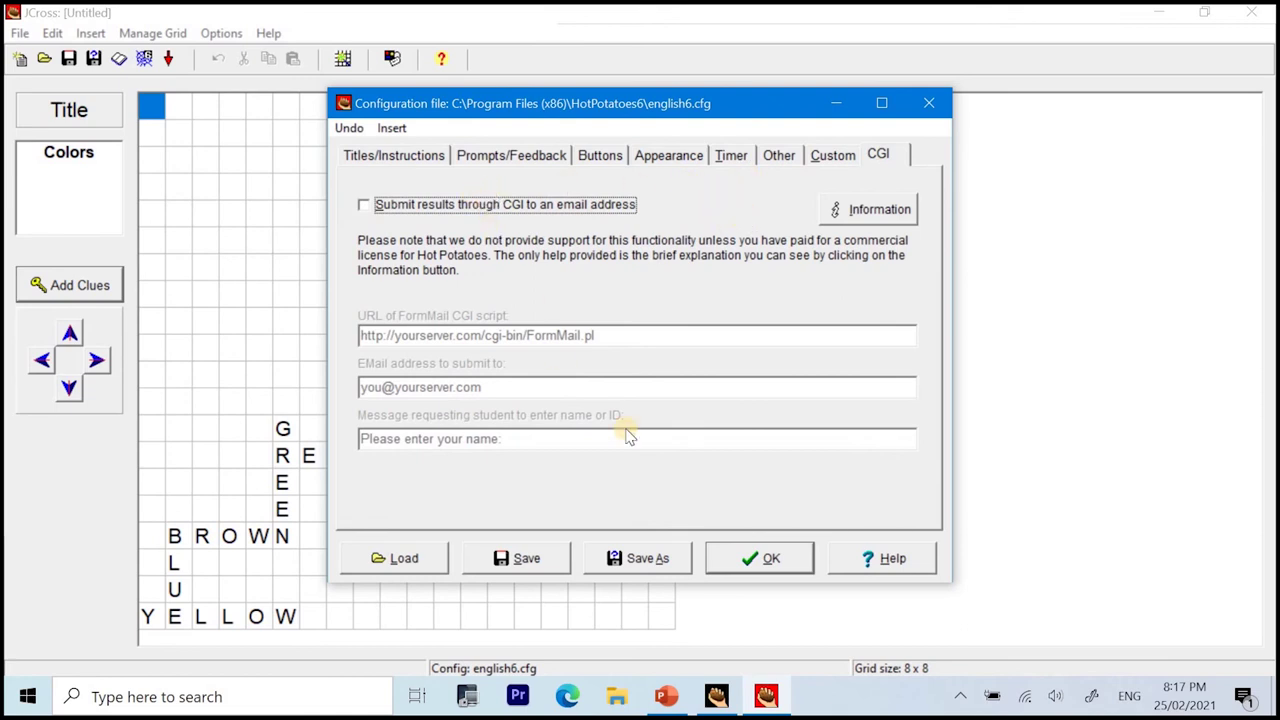
{"action": "left_click", "coordinate": [762, 562]}
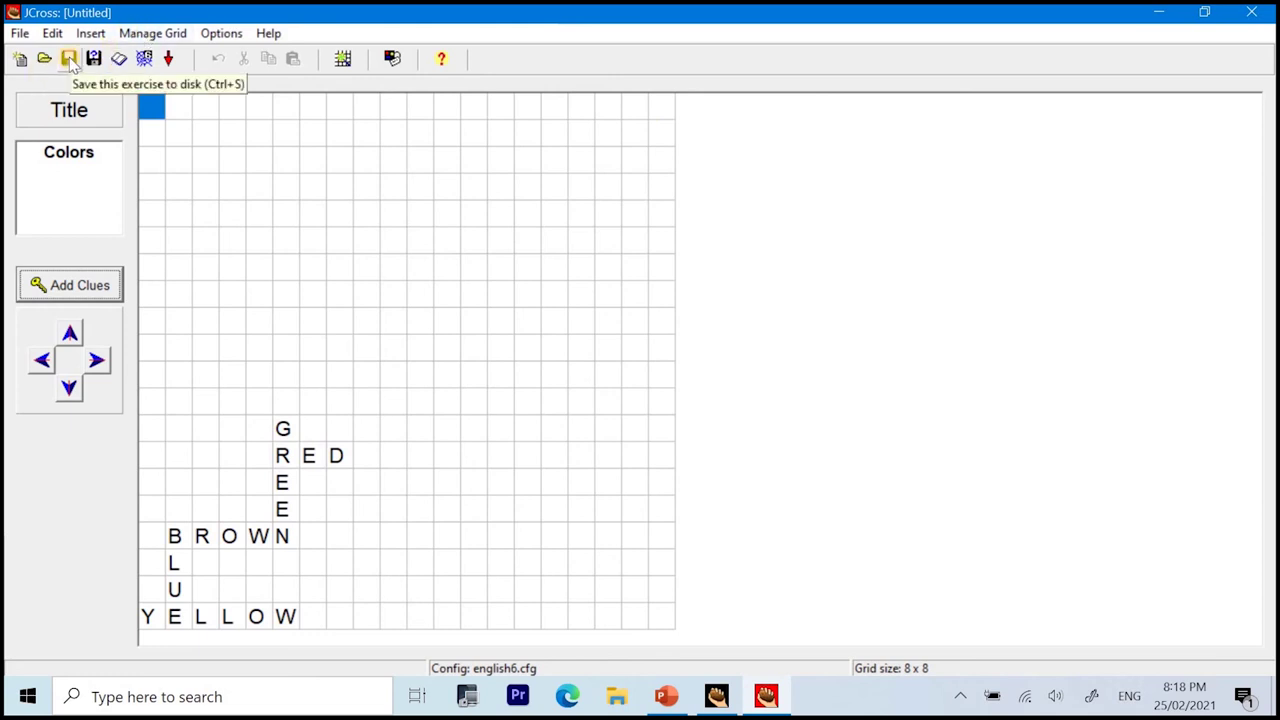
Save the crossword to the Desktop as ColorPuzzle.jcw, then minimise JCross.
{"action": "left_click", "coordinate": [68, 59]}
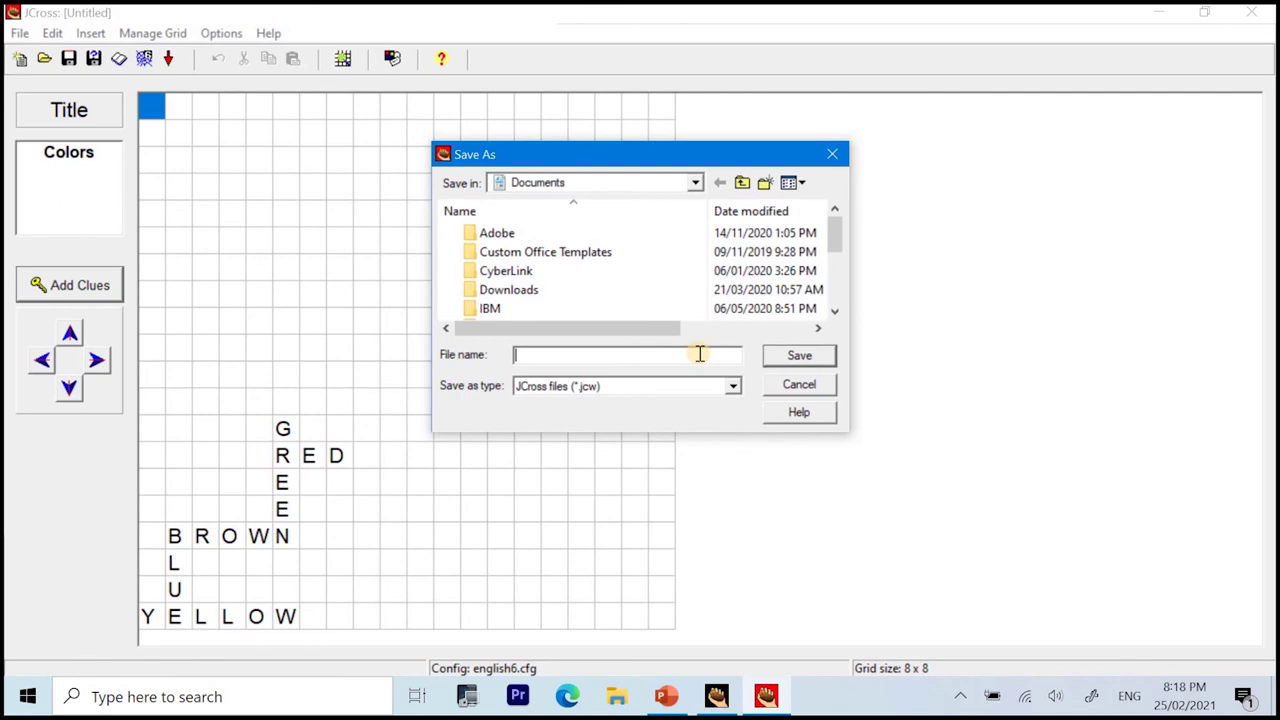
{"action": "type", "text": "ColorPuzzle"}
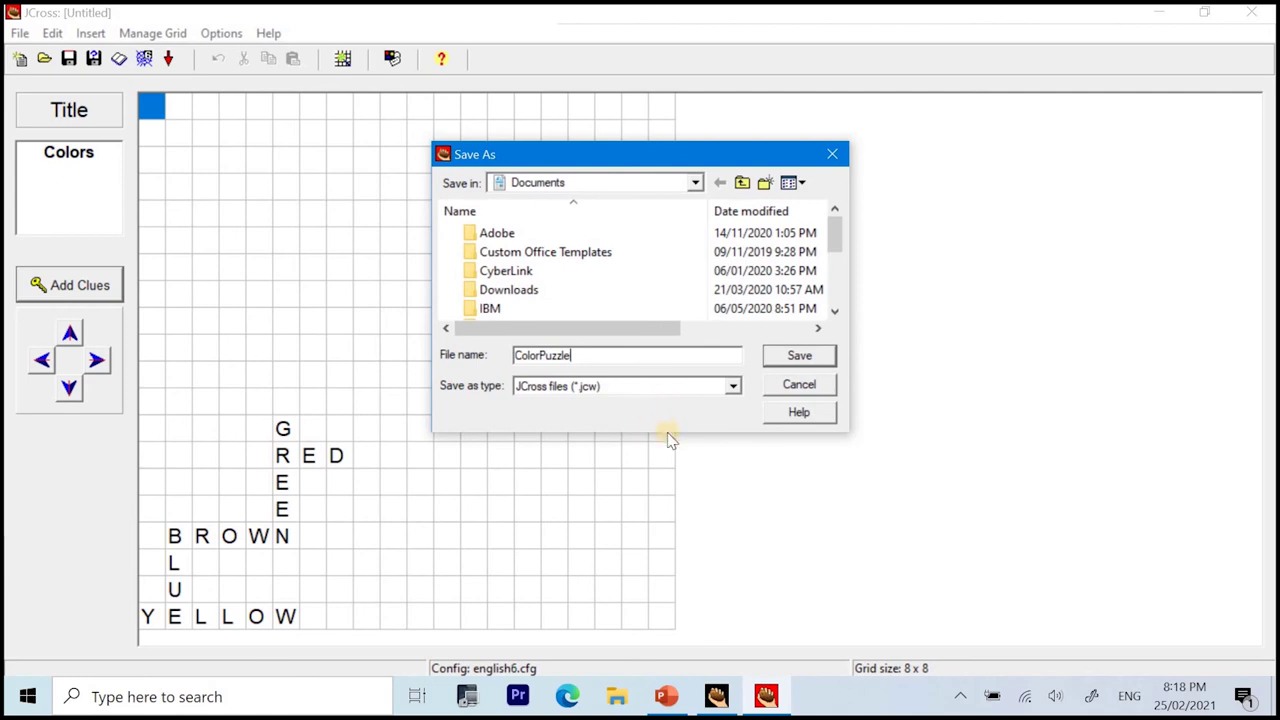
{"action": "left_click", "coordinate": [696, 184]}
{"action": "left_click", "coordinate": [696, 184]}
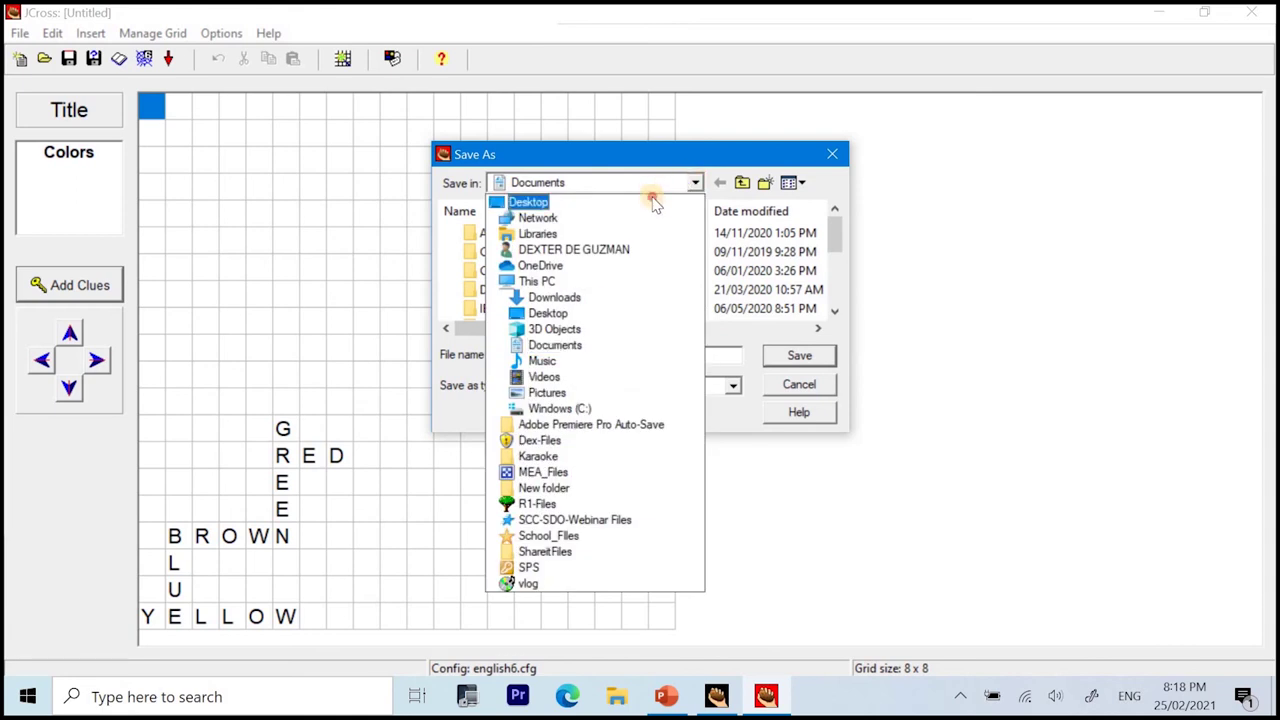
{"action": "left_click", "coordinate": [651, 197]}
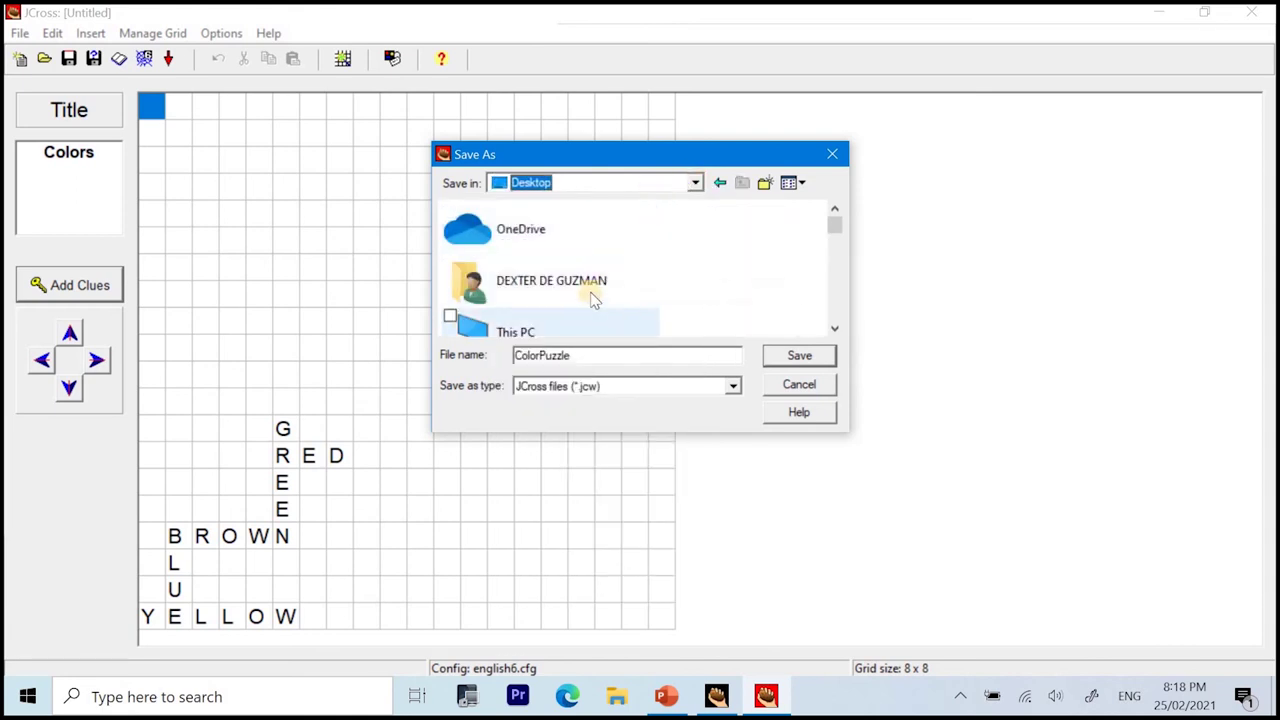
{"action": "left_click", "coordinate": [805, 356]}
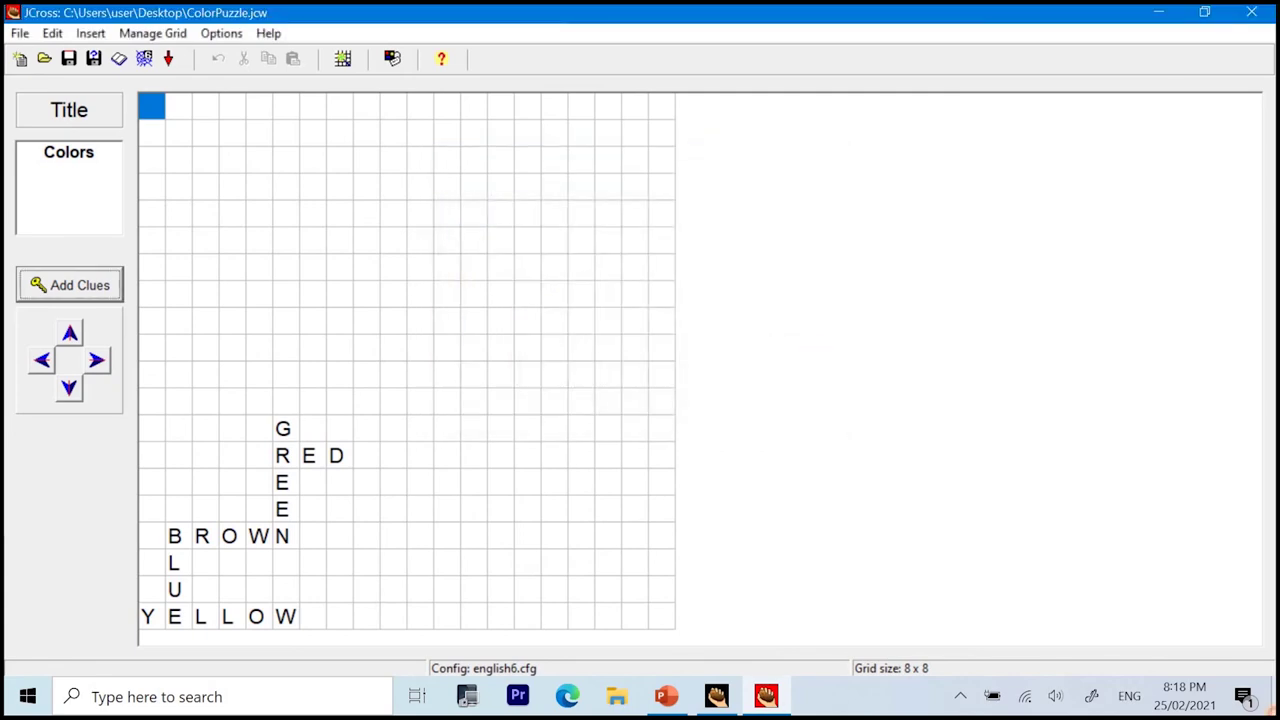
{"action": "key", "text": "super+d"}
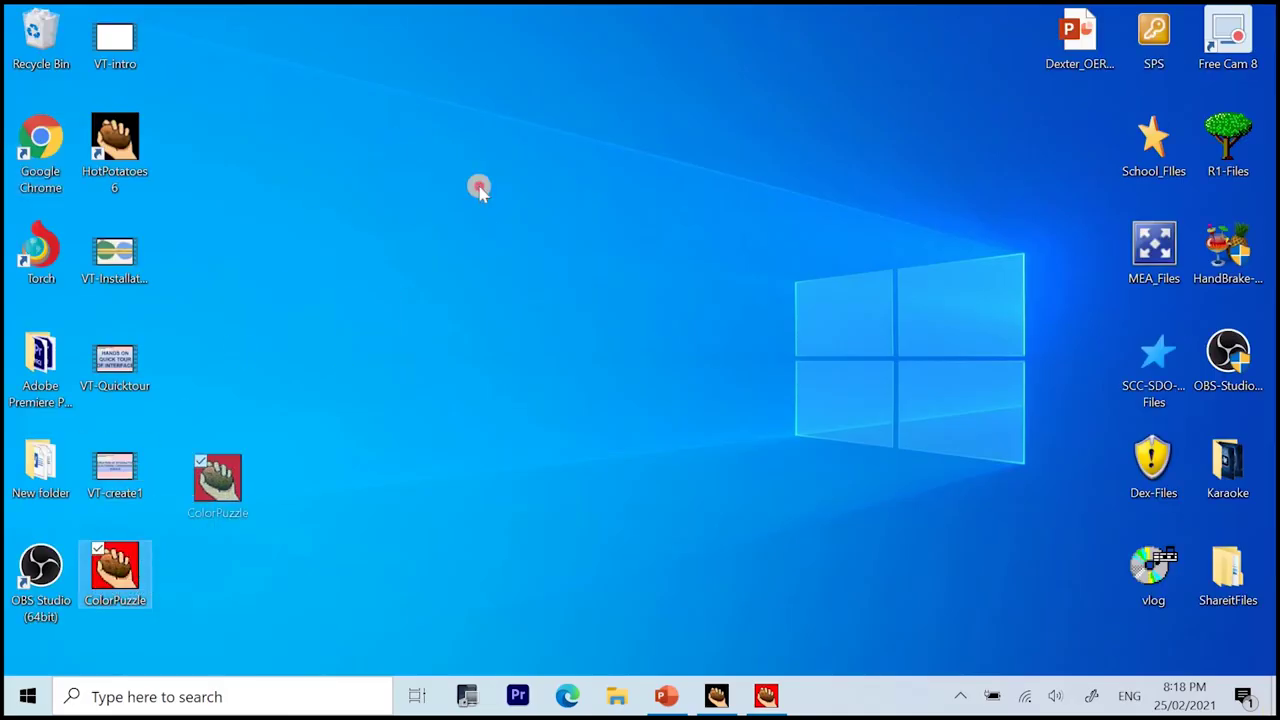
Move the ColorPuzzle icon near the top of the desktop and restore JCross.
{"action": "mouse_move", "coordinate": [479, 190]}
{"action": "left_mouse_down"}
{"action": "mouse_move", "coordinate": [497, 180]}
{"action": "mouse_move", "coordinate": [494, 191]}
{"action": "left_mouse_up"}
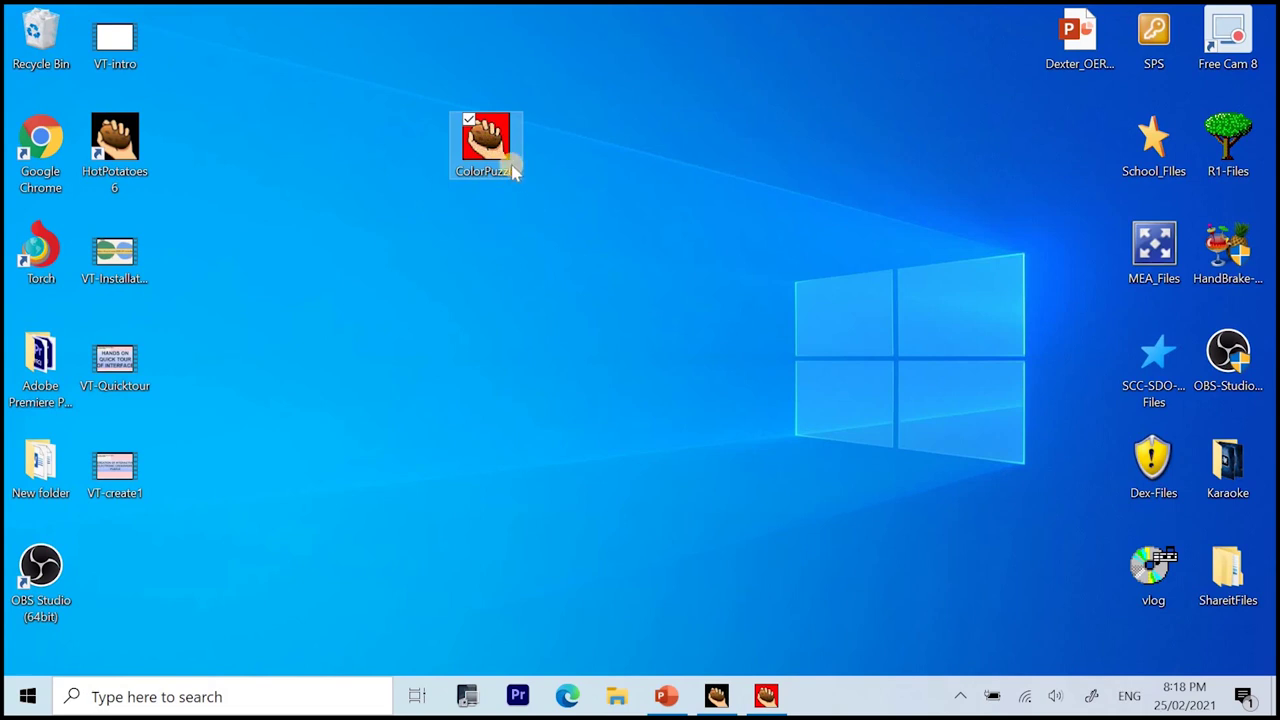
{"action": "left_click", "coordinate": [766, 696]}
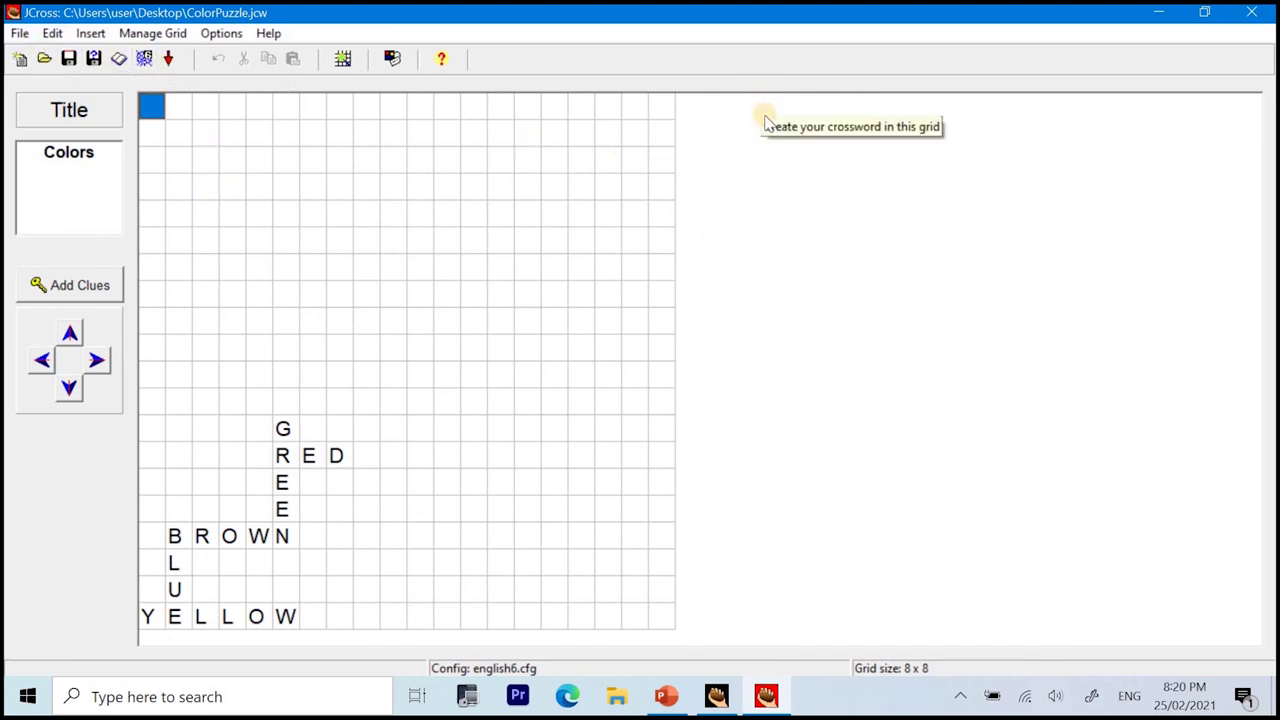
Export the crossword as the standard-format web page ColorPuzzle.htm on the Desktop, choosing Nothing afterwards.
{"action": "left_click", "coordinate": [19, 34]}
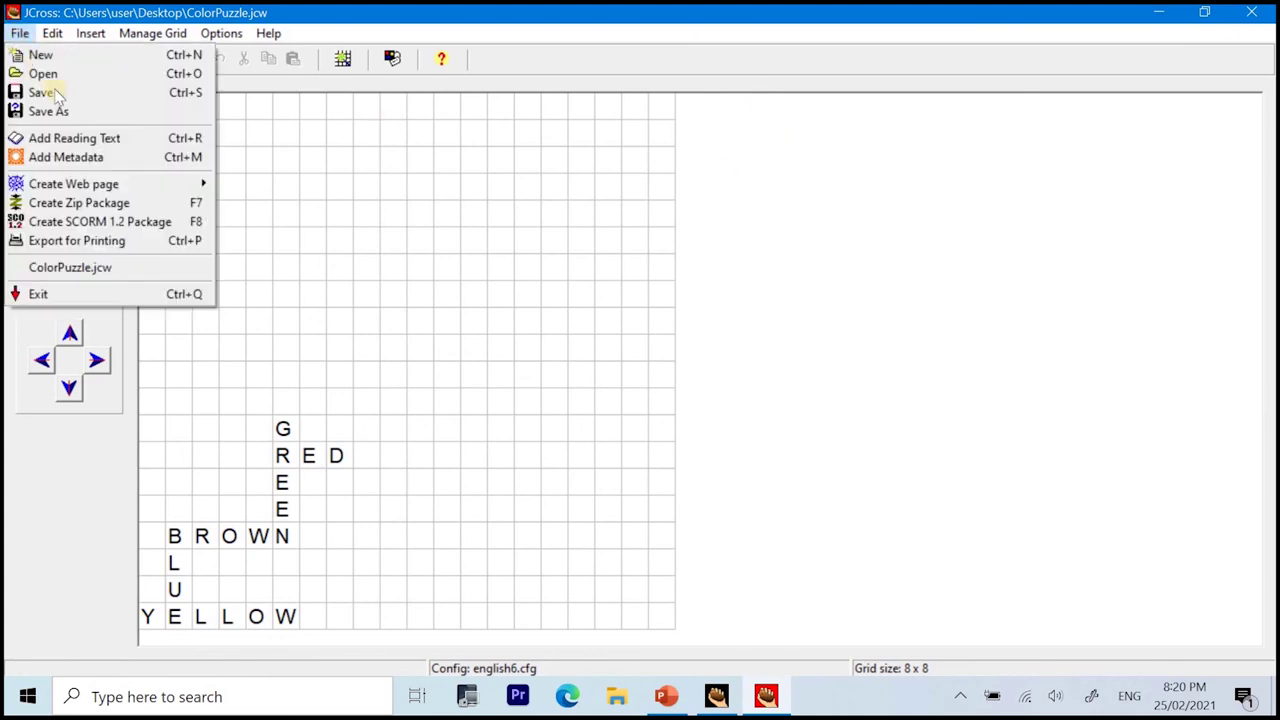
{"action": "mouse_move", "coordinate": [103, 186]}
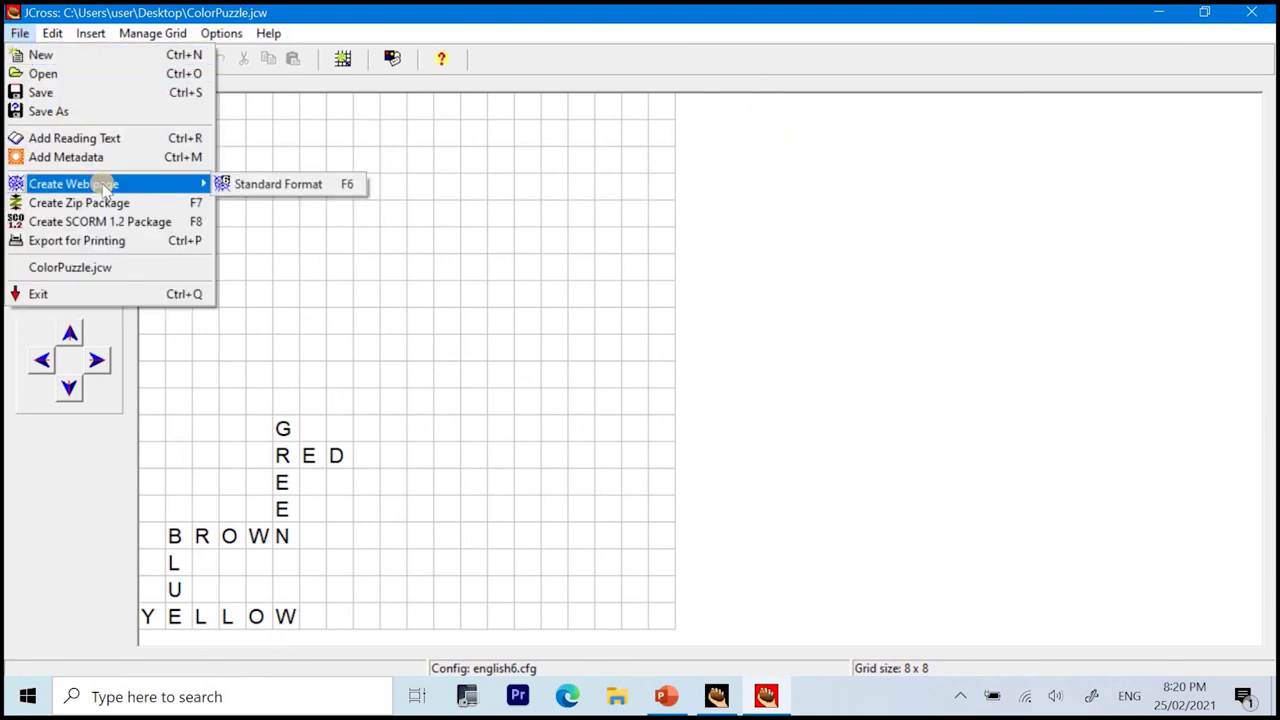
{"action": "left_click", "coordinate": [302, 190]}
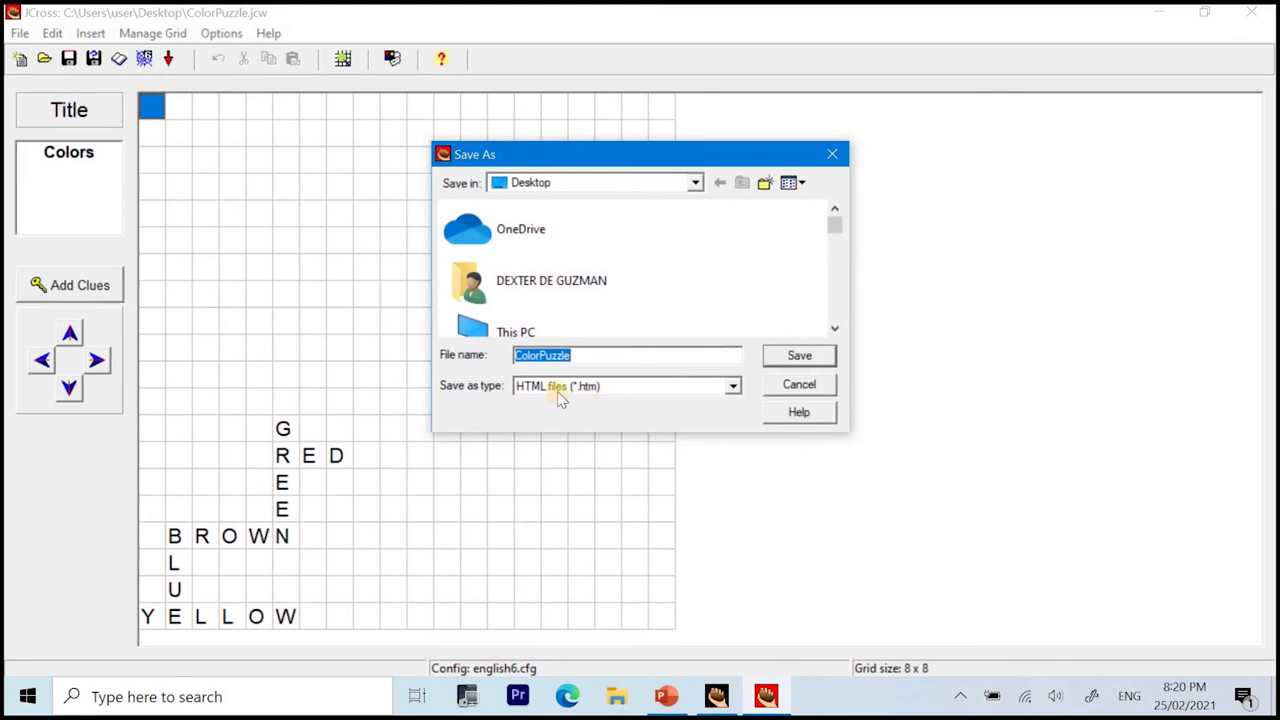
{"action": "left_click", "coordinate": [695, 184]}
{"action": "left_click", "coordinate": [652, 204]}
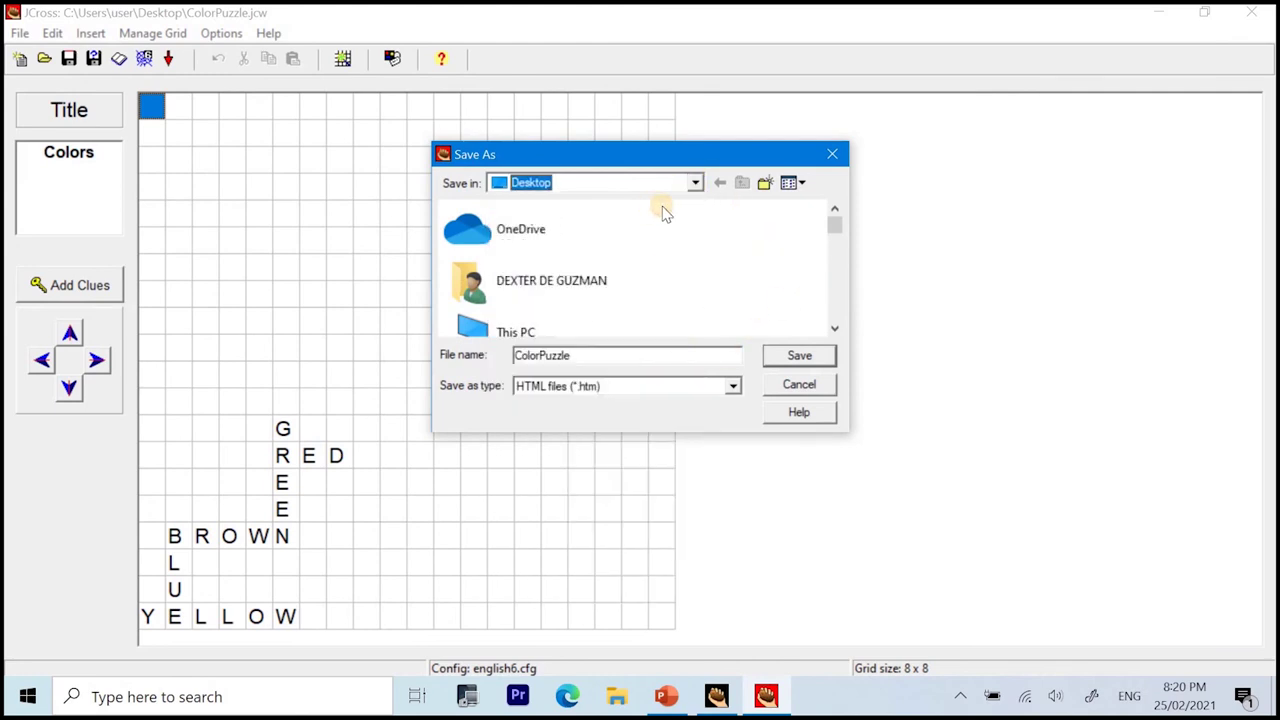
{"action": "left_click", "coordinate": [800, 357]}
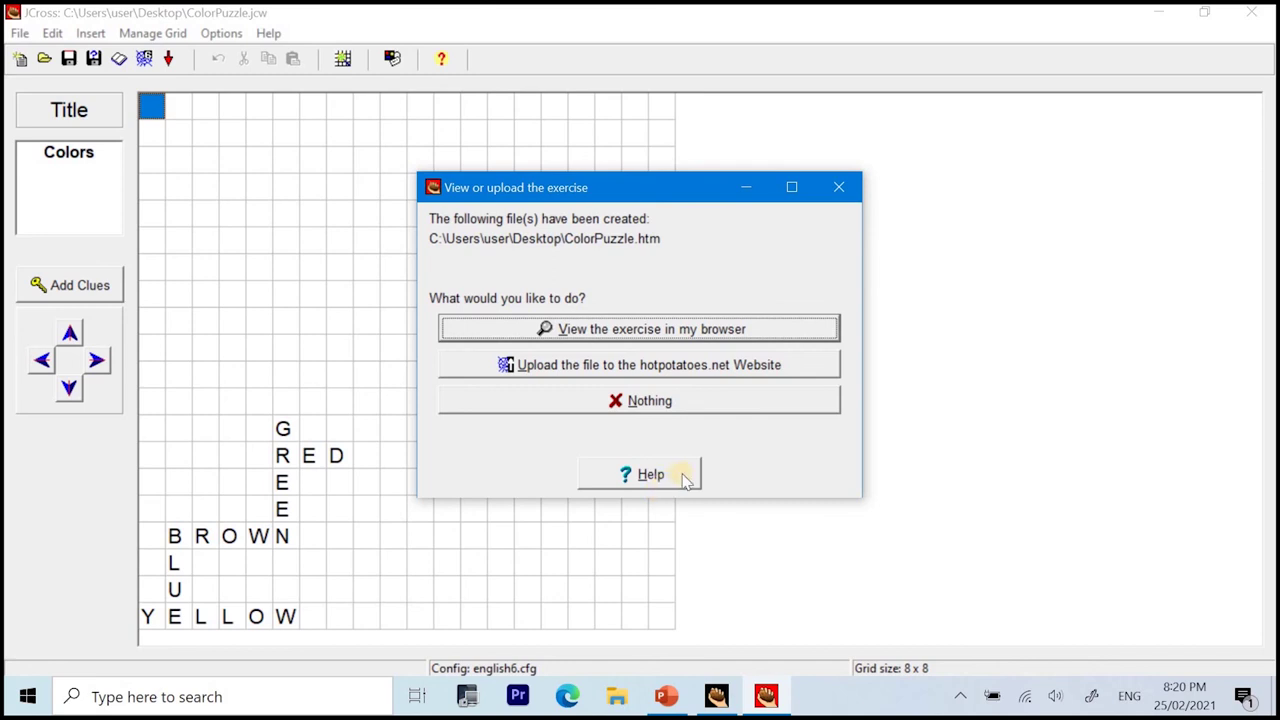
{"action": "left_click", "coordinate": [697, 401]}
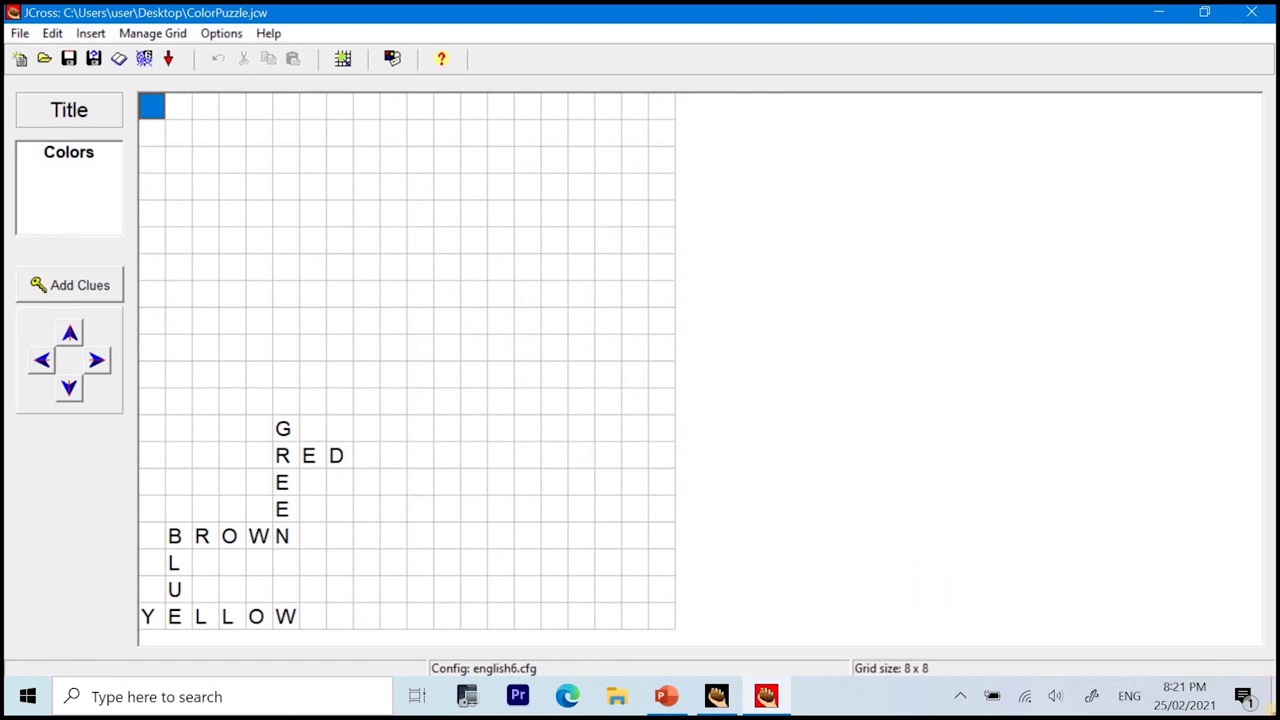
On the desktop, move ColorPuzzle.htm next to the .jcw file and open it in Microsoft Edge.
{"action": "left_click", "coordinate": [1277, 712]}
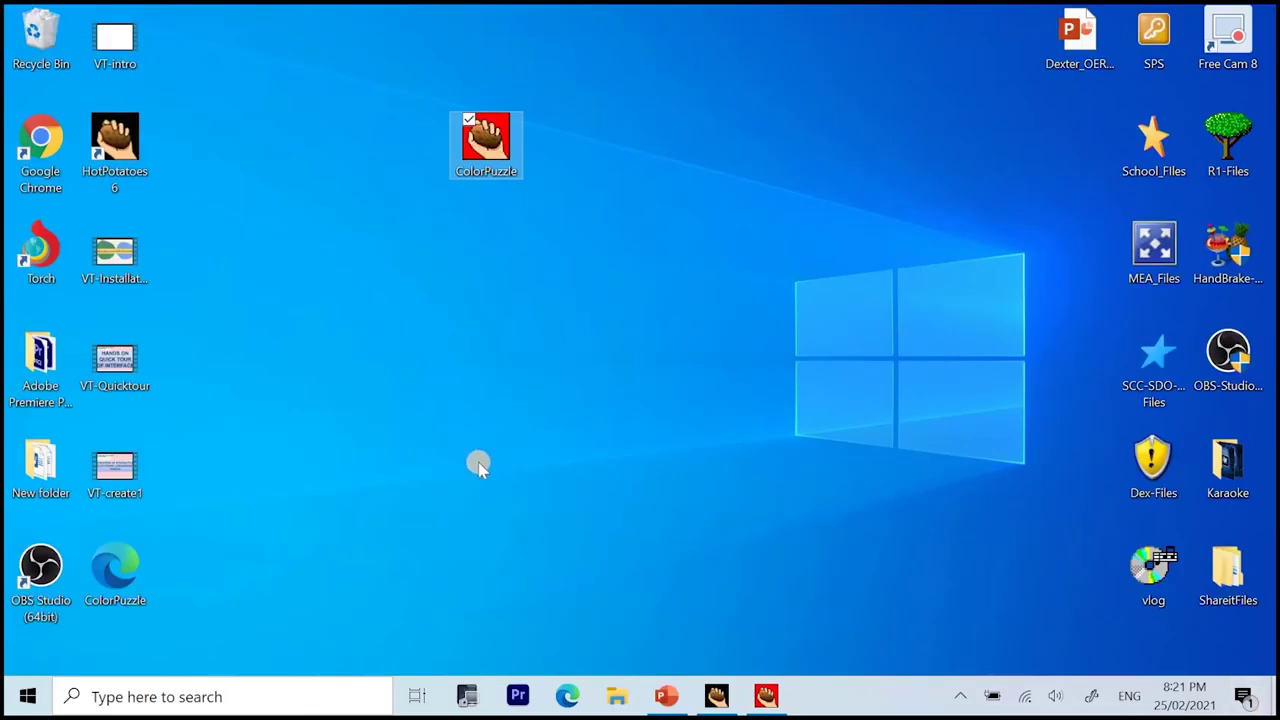
{"action": "left_click", "coordinate": [115, 570]}
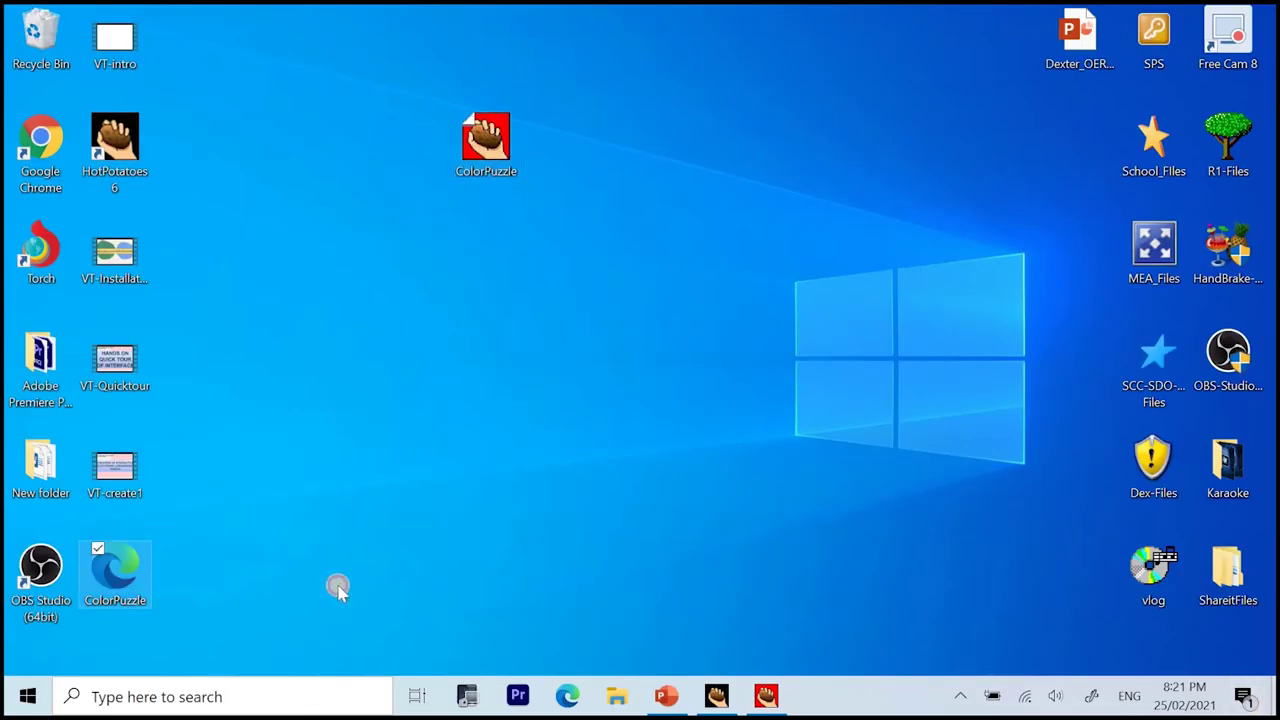
{"action": "left_click_drag", "start_coordinate": [404, 569], "coordinate": [719, 147]}
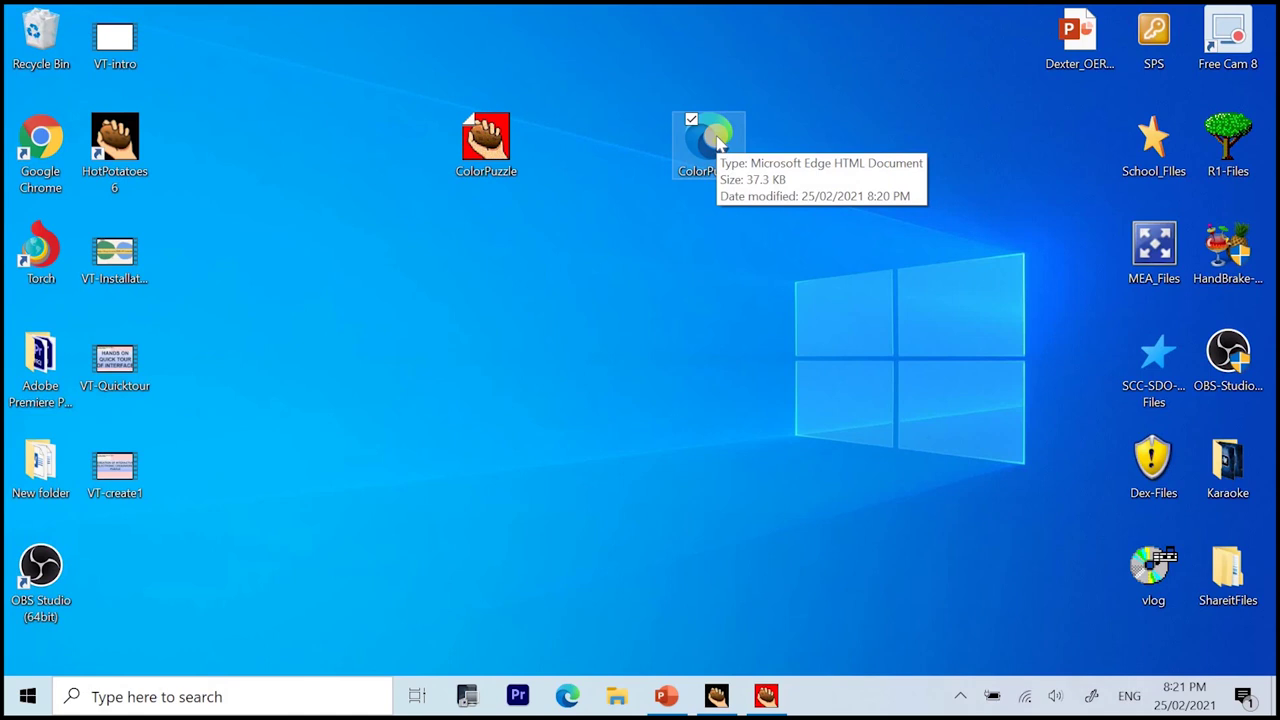
{"action": "double_click", "coordinate": [716, 138]}
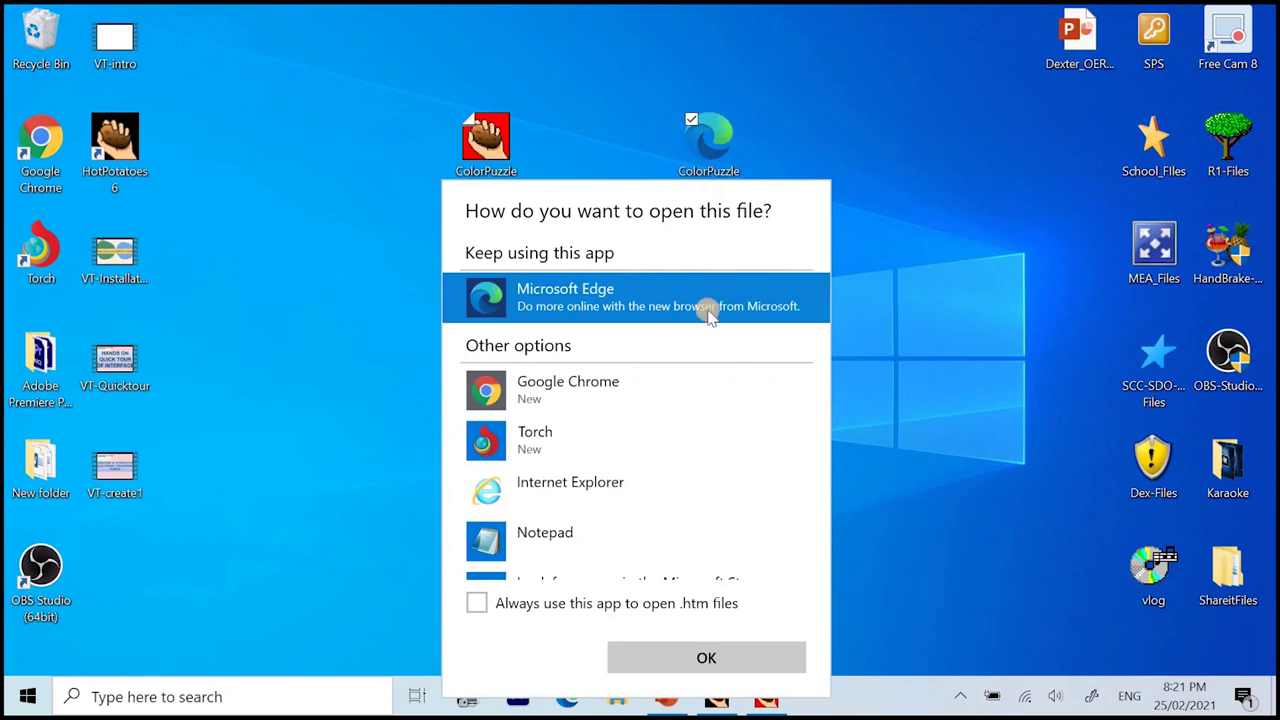
{"action": "left_click", "coordinate": [710, 652]}
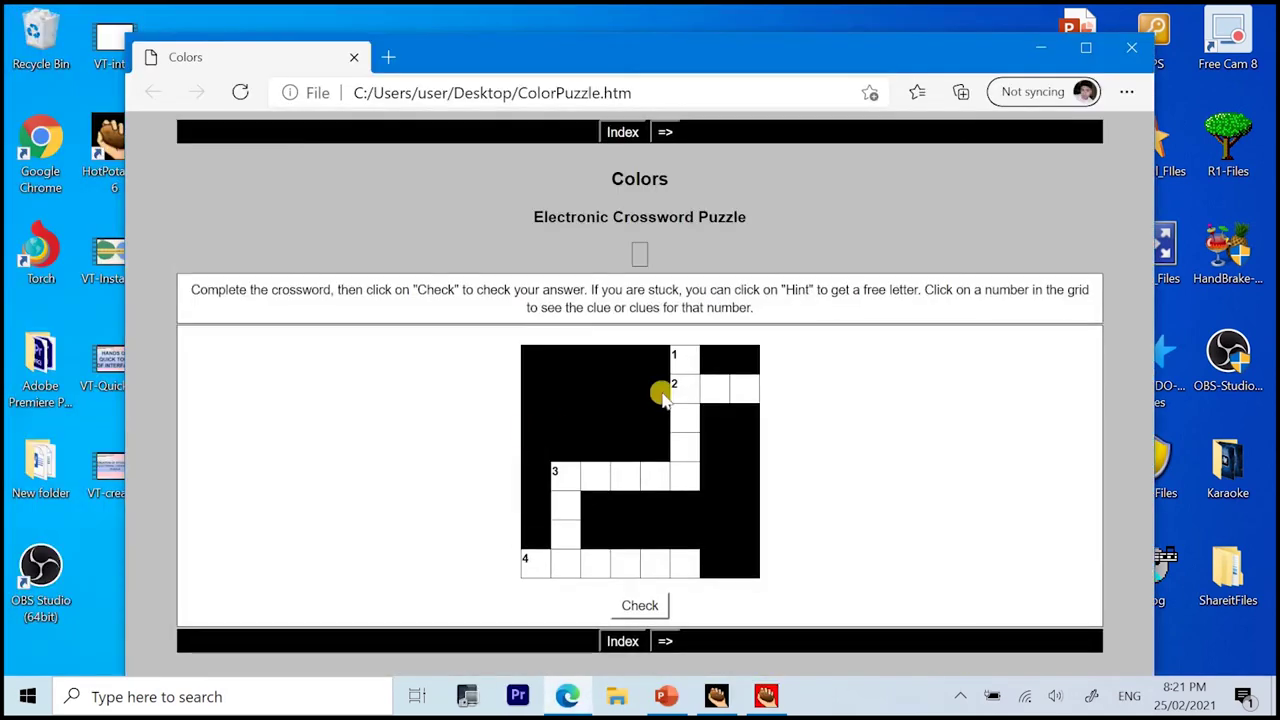
Maximise Edge and answer Vertical 1 with 'green' and Horizontal 2 with 'red'.
{"action": "left_click", "coordinate": [1085, 47]}
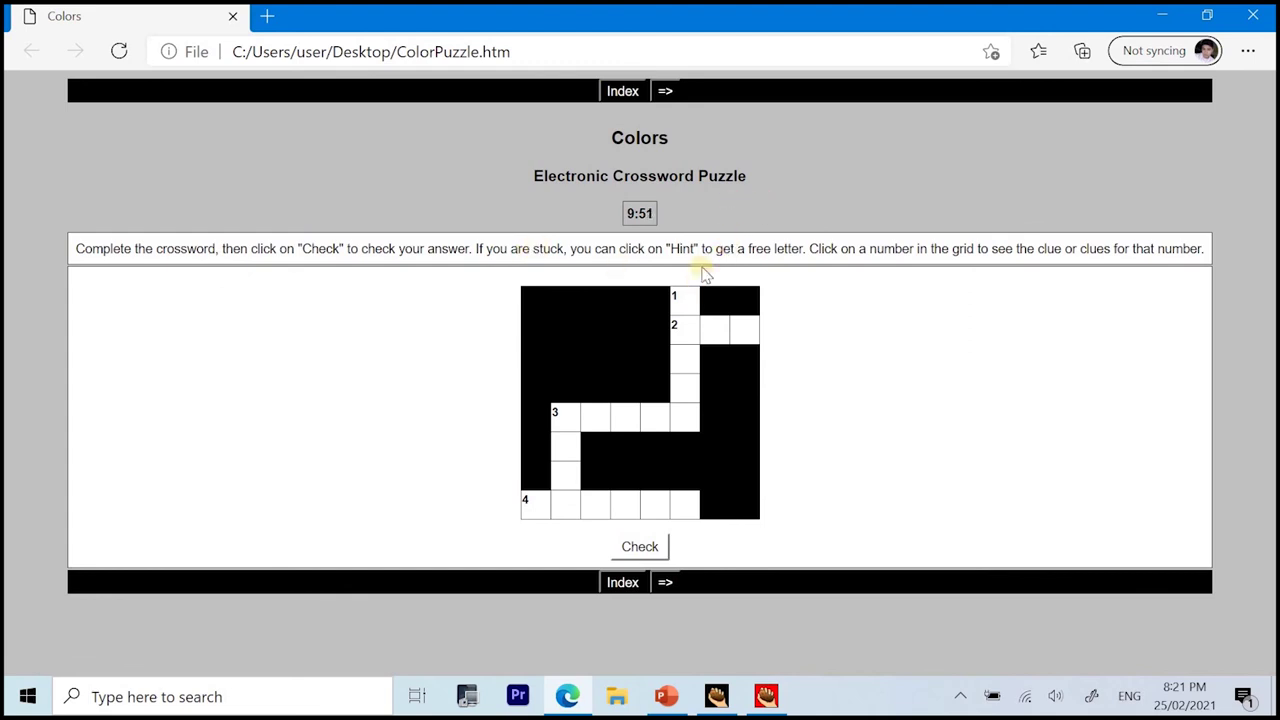
{"action": "left_click", "coordinate": [676, 308]}
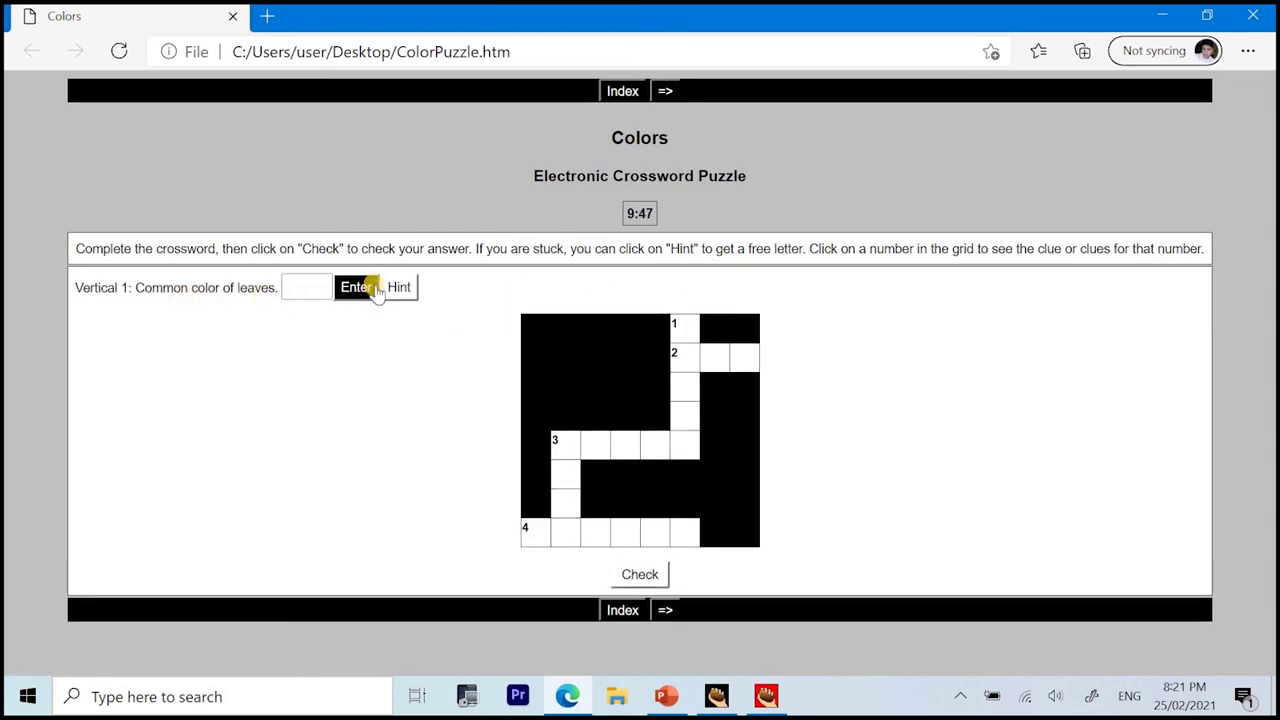
{"action": "left_click", "coordinate": [314, 288]}
{"action": "type", "text": "green"}
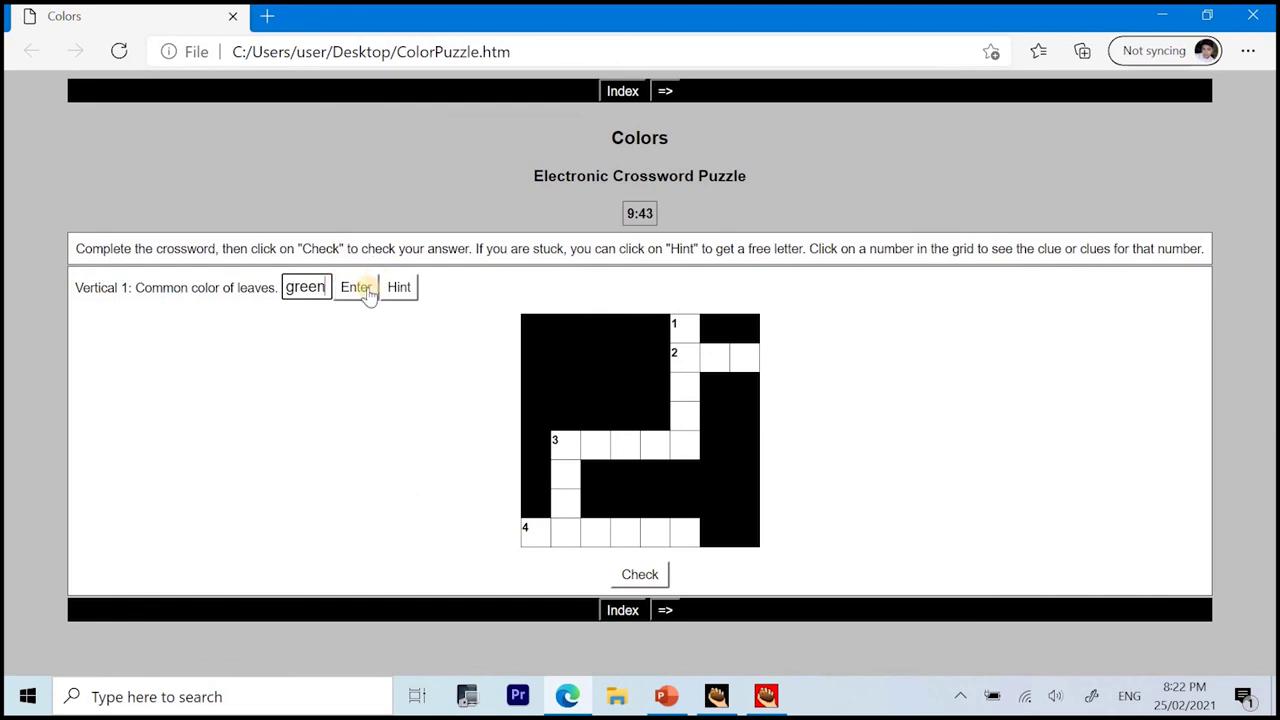
{"action": "left_click", "coordinate": [360, 290]}
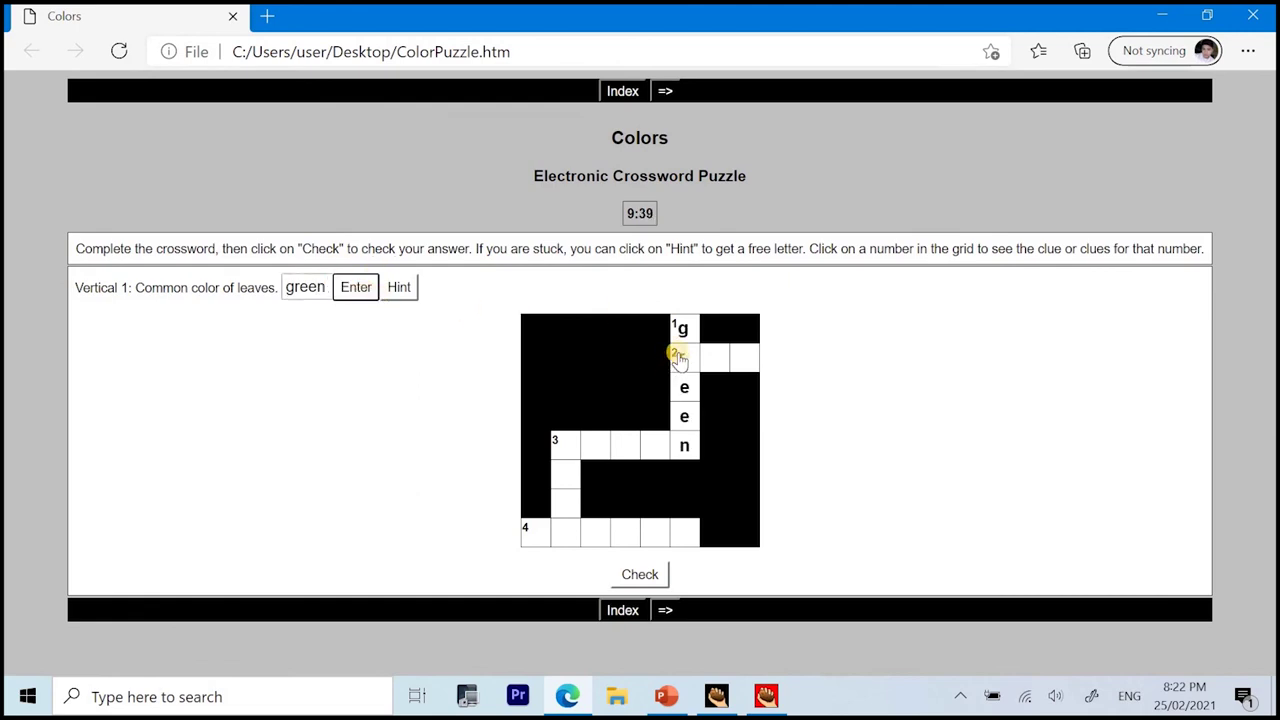
{"action": "left_click", "coordinate": [677, 352]}
{"action": "left_click", "coordinate": [416, 285]}
{"action": "type", "text": "red"}
{"action": "left_click", "coordinate": [482, 292]}
Answer Horizontal 3 with 'brown' and Vertical 3 with 'blue'.
{"action": "left_click", "coordinate": [557, 445]}
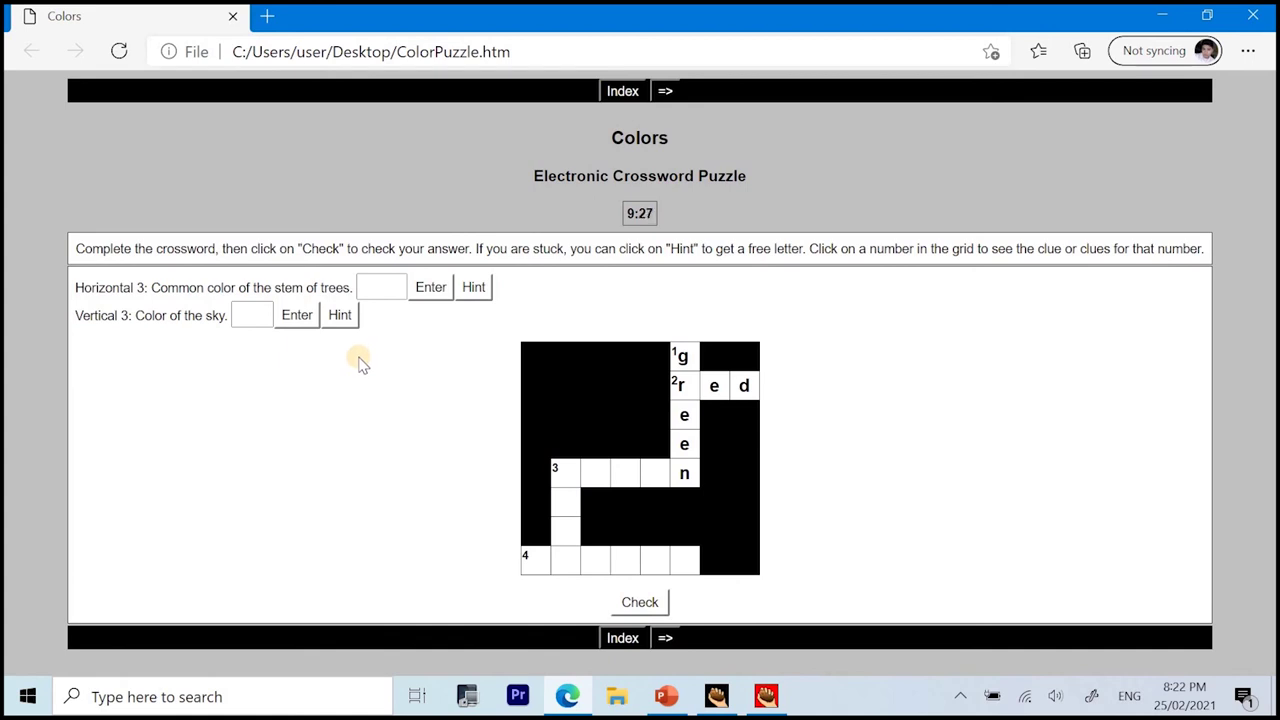
{"action": "left_click", "coordinate": [384, 284]}
{"action": "type", "text": "brown"}
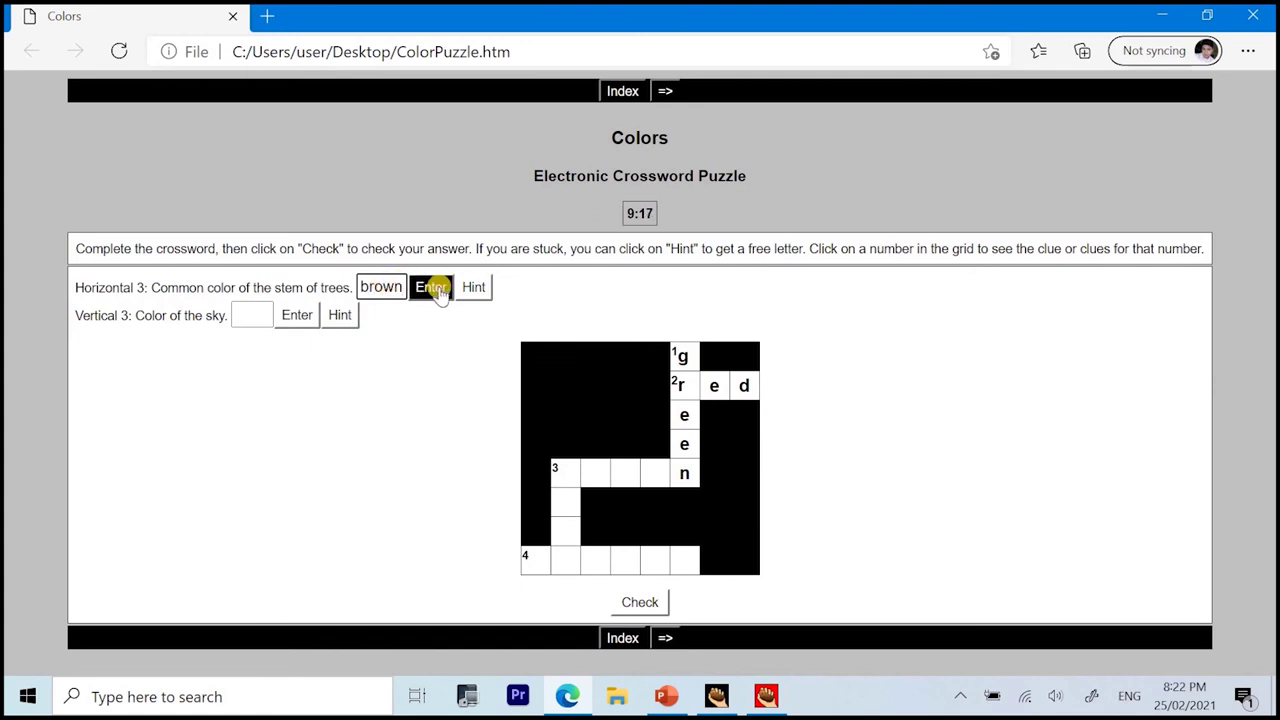
{"action": "left_click", "coordinate": [430, 287]}
{"action": "left_click", "coordinate": [253, 316]}
{"action": "type", "text": "blue"}
{"action": "left_click", "coordinate": [297, 315]}
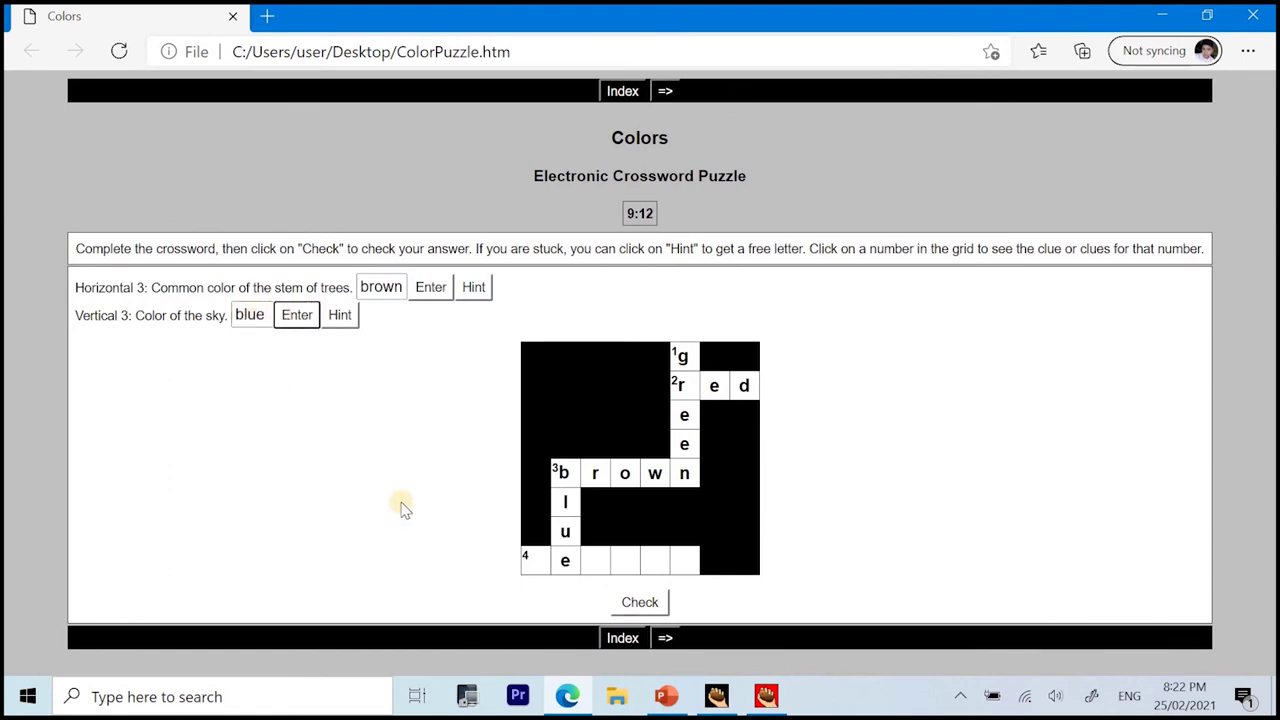
Answer Horizontal 4 with 'yellow', take a hint, and check for a 100% score.
{"action": "left_click", "coordinate": [525, 557]}
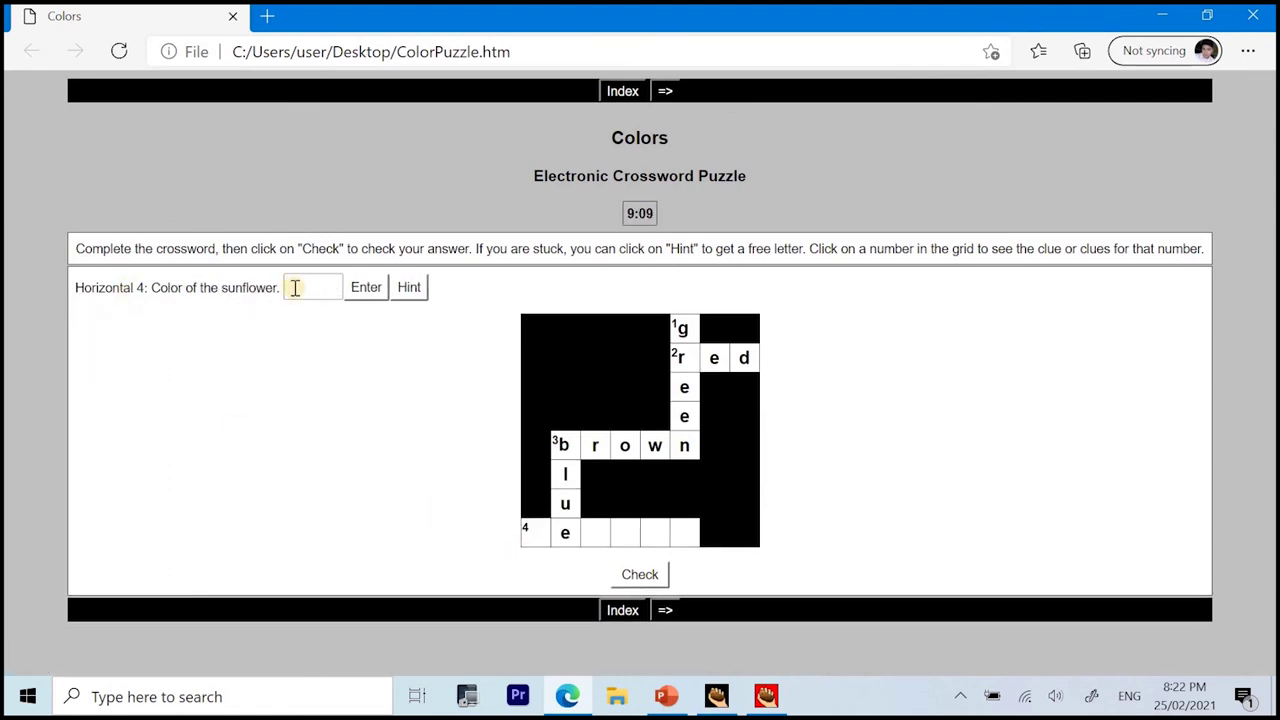
{"action": "left_click", "coordinate": [331, 285]}
{"action": "type", "text": "yellow"}
{"action": "left_click", "coordinate": [366, 287]}
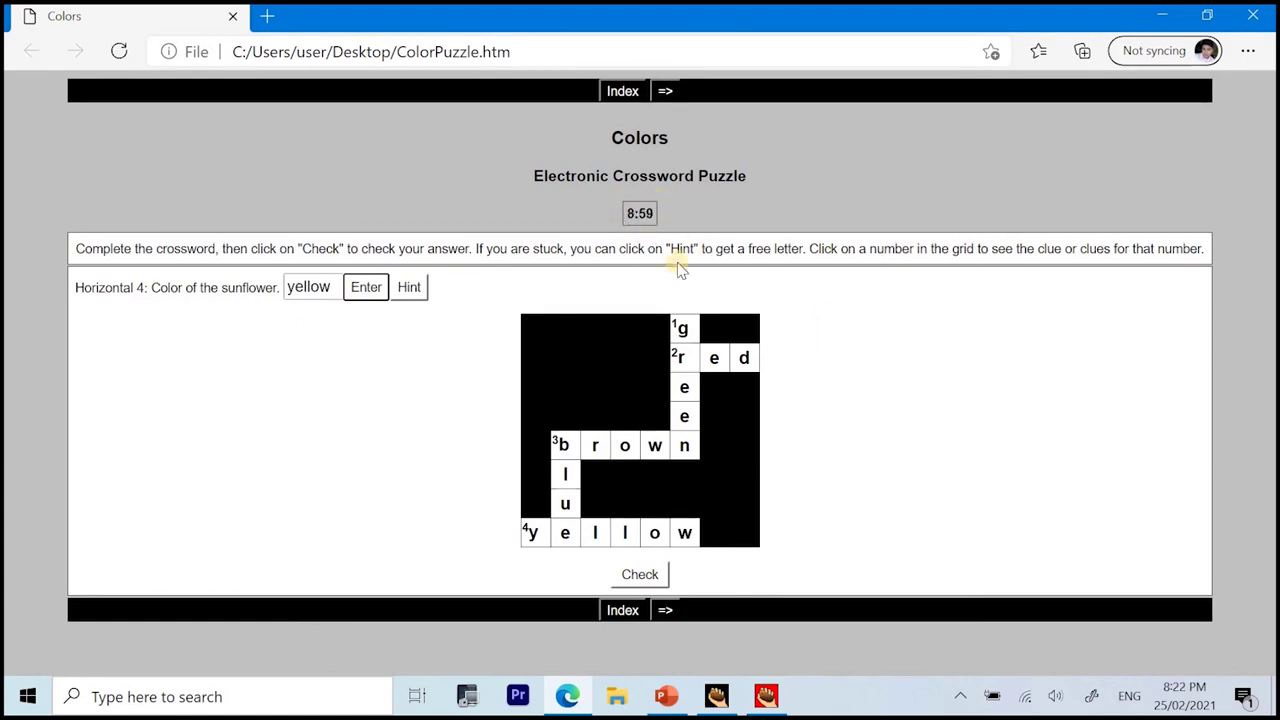
{"action": "left_click", "coordinate": [414, 289]}
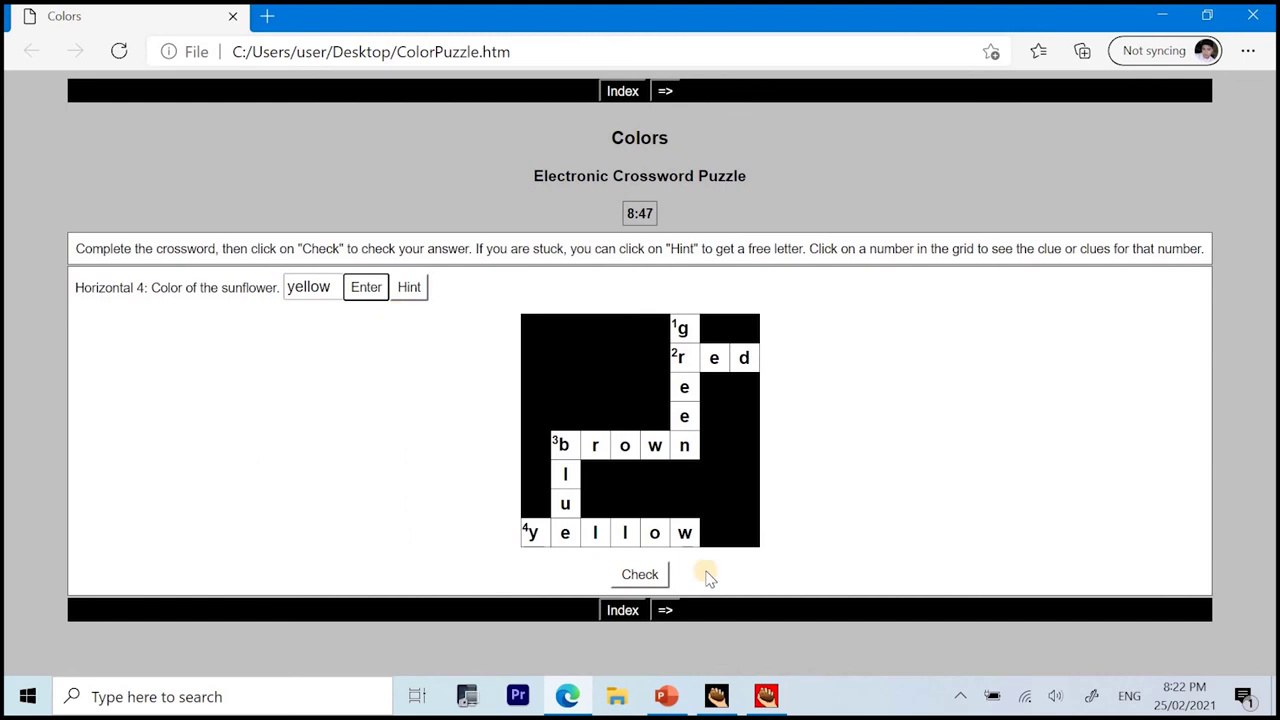
{"action": "left_click", "coordinate": [640, 575]}
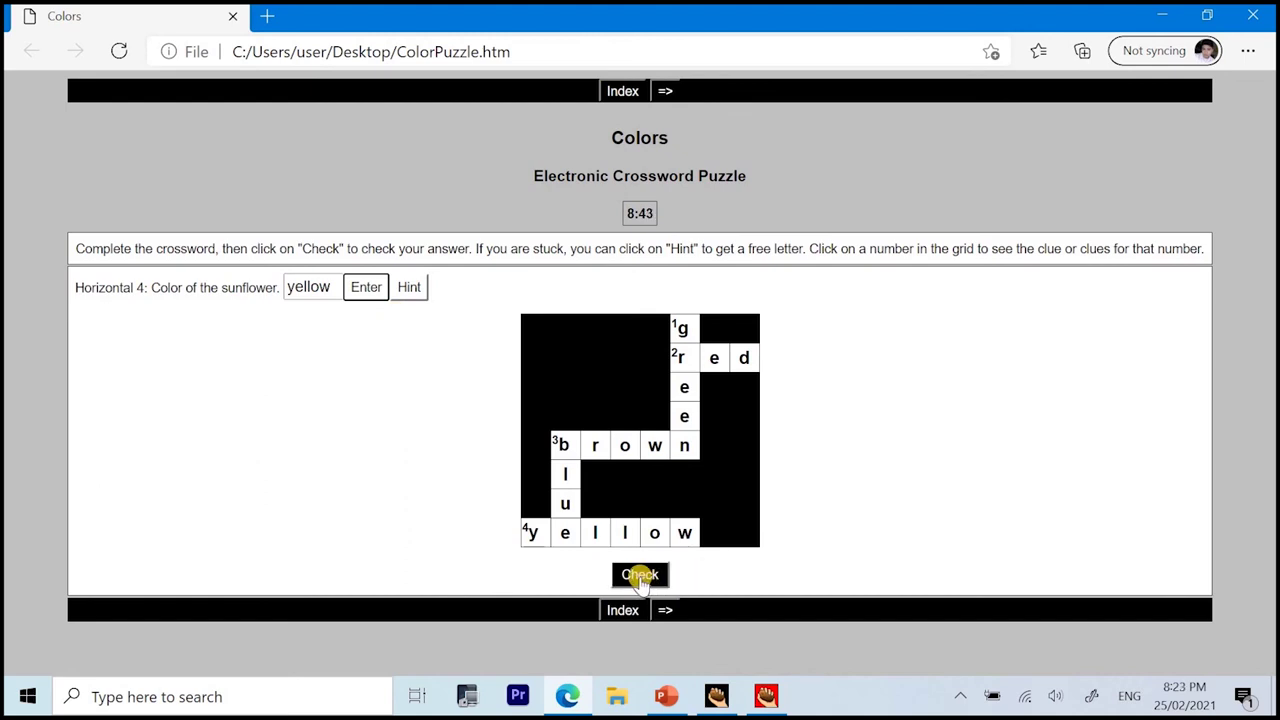
{"action": "left_click", "coordinate": [640, 576]}
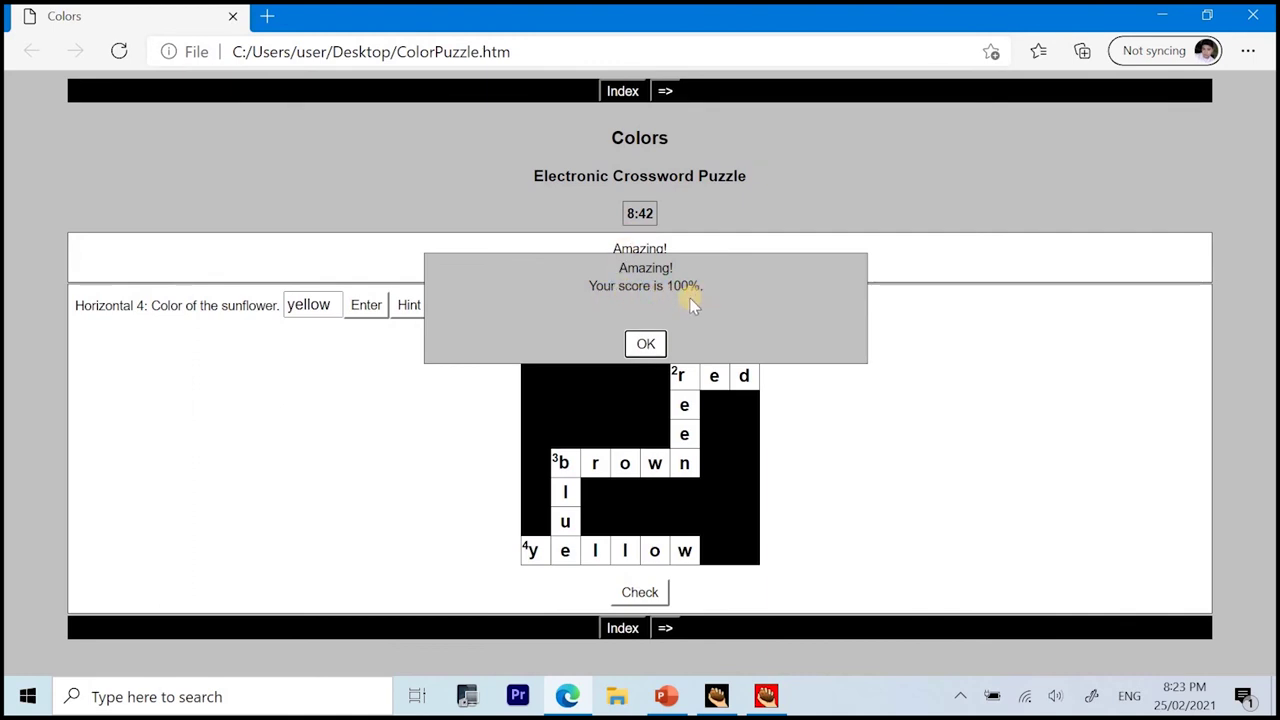
{"action": "left_click", "coordinate": [647, 346]}
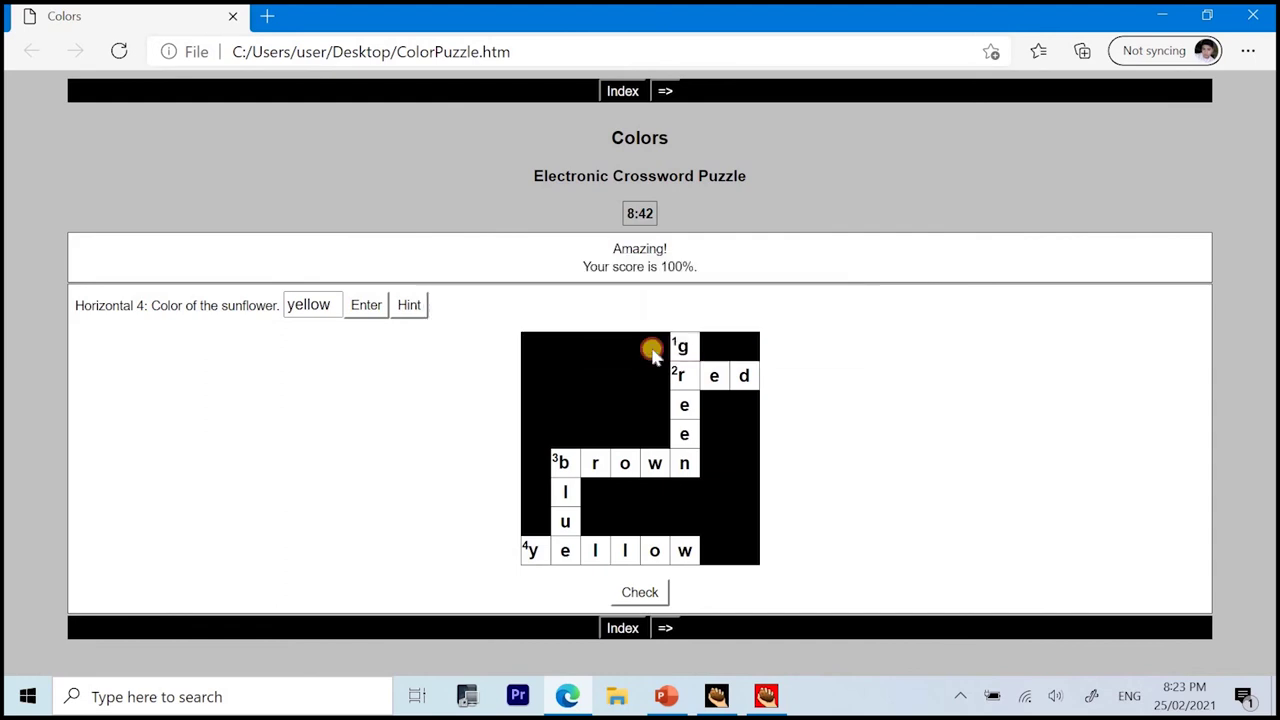
Close Edge and open ColorPuzzle.htm in Internet Explorer, postponing its first-run setup.
{"action": "left_click", "coordinate": [1254, 16]}
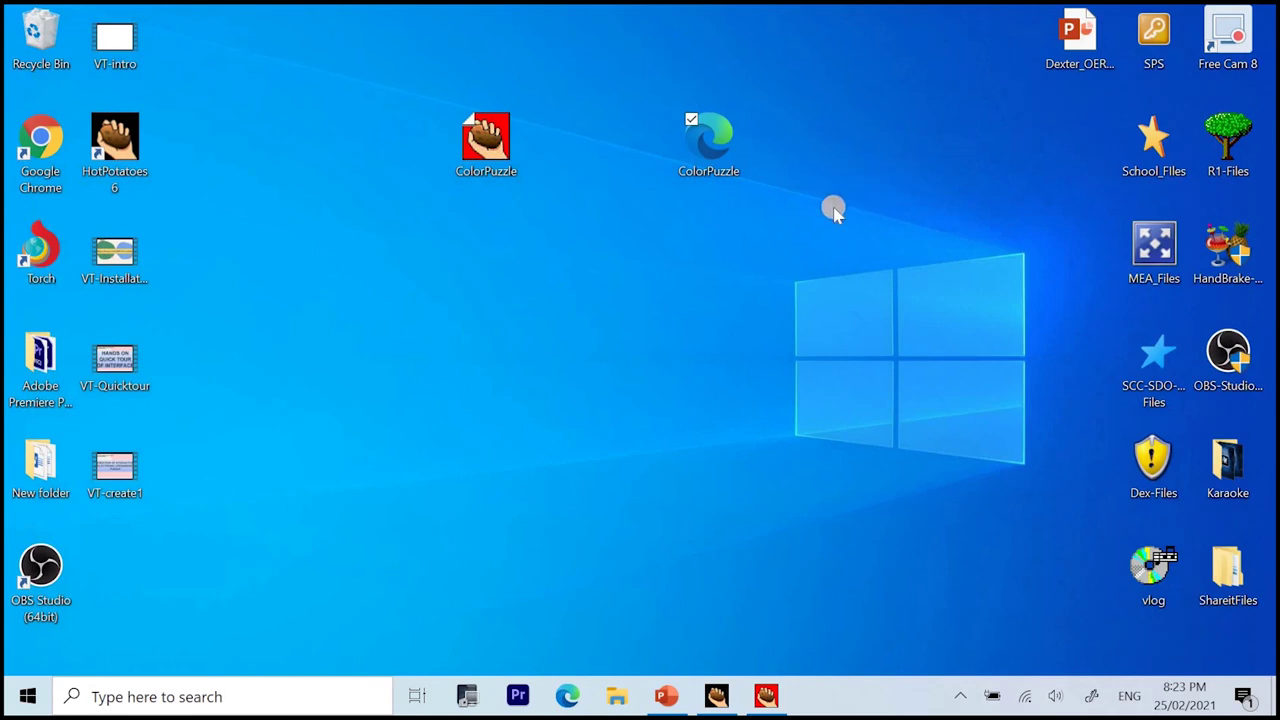
{"action": "right_click", "coordinate": [701, 148]}
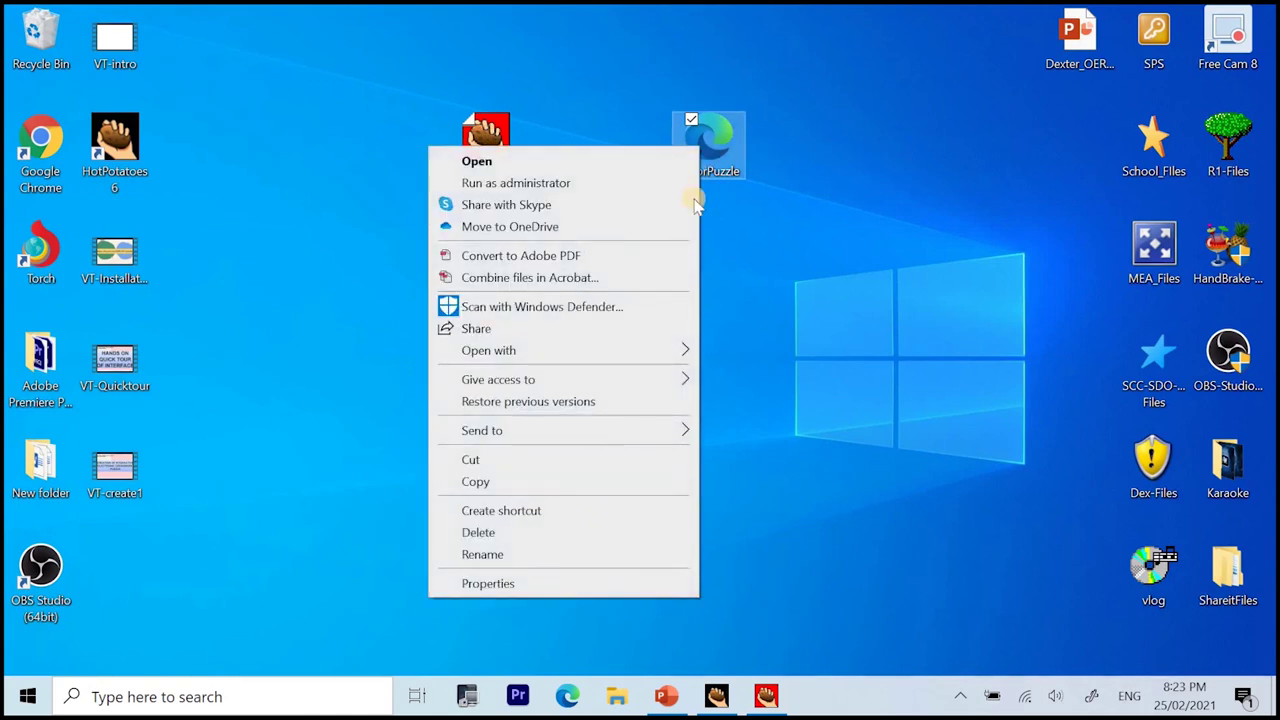
{"action": "mouse_move", "coordinate": [682, 350]}
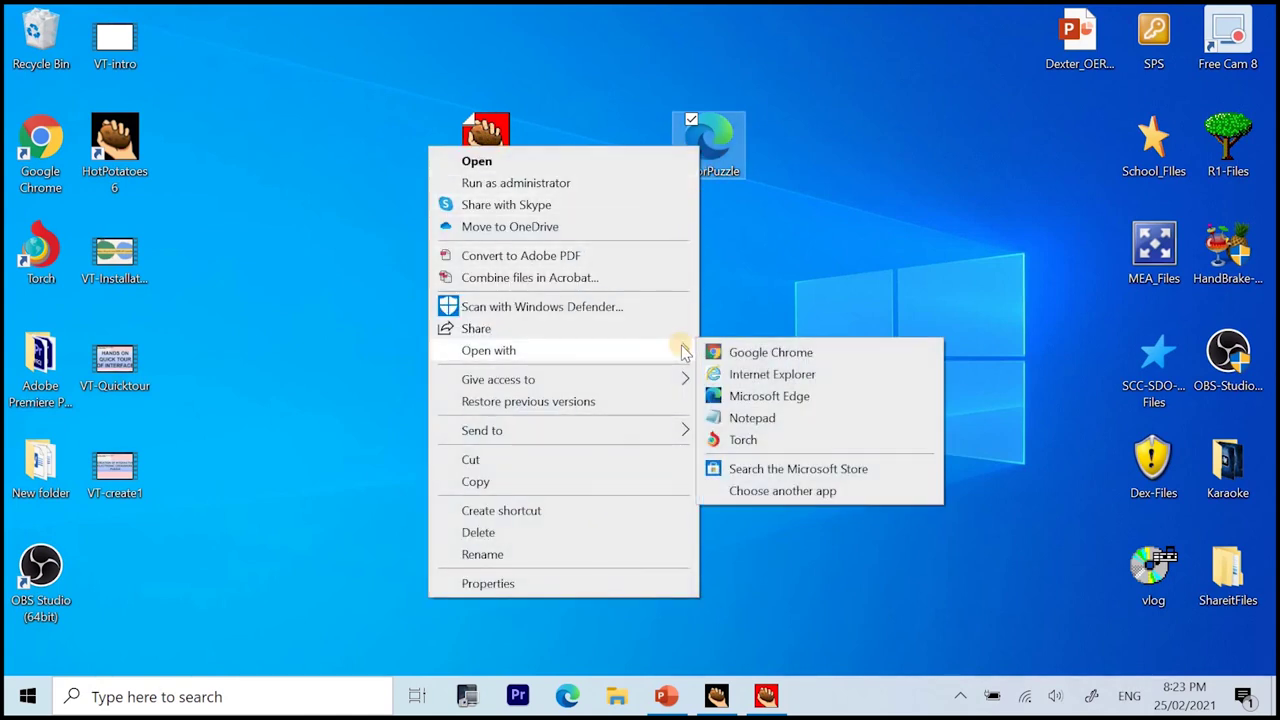
{"action": "left_click", "coordinate": [788, 375]}
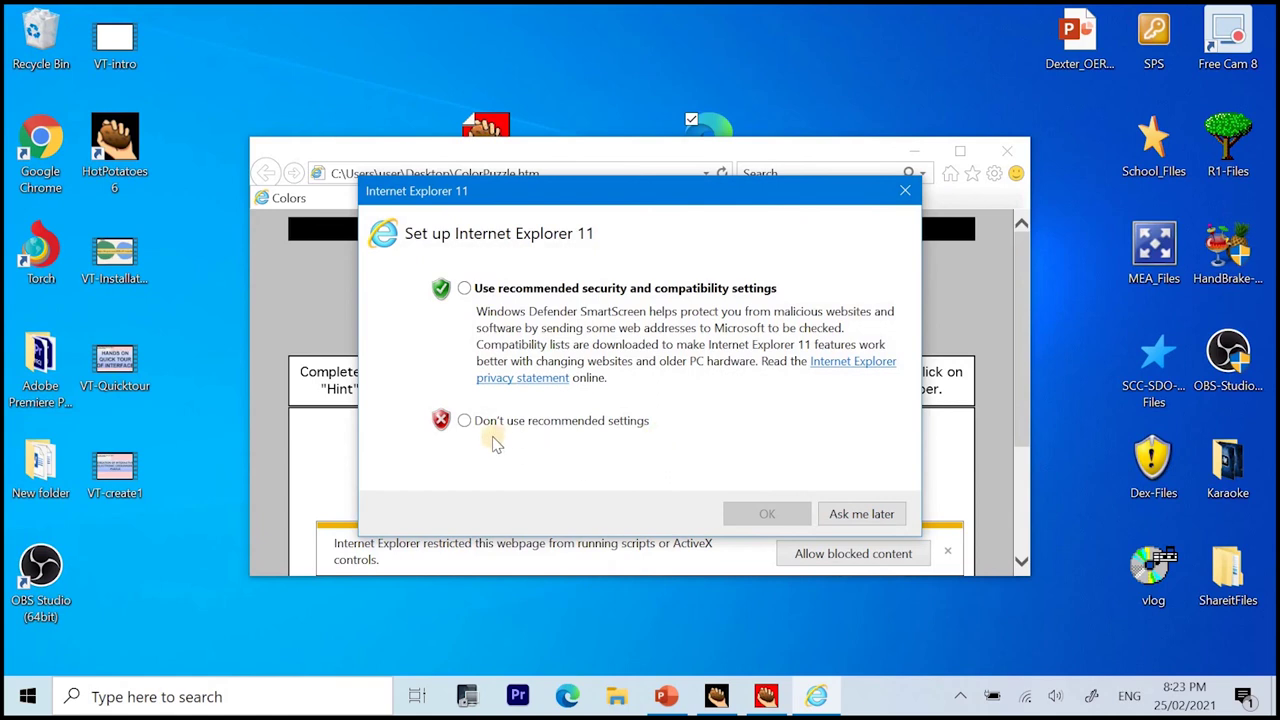
{"action": "left_click", "coordinate": [853, 515]}
Maximise Internet Explorer, allow the blocked scripts and enable the Adobe PDF add-on.
{"action": "left_click", "coordinate": [958, 151]}
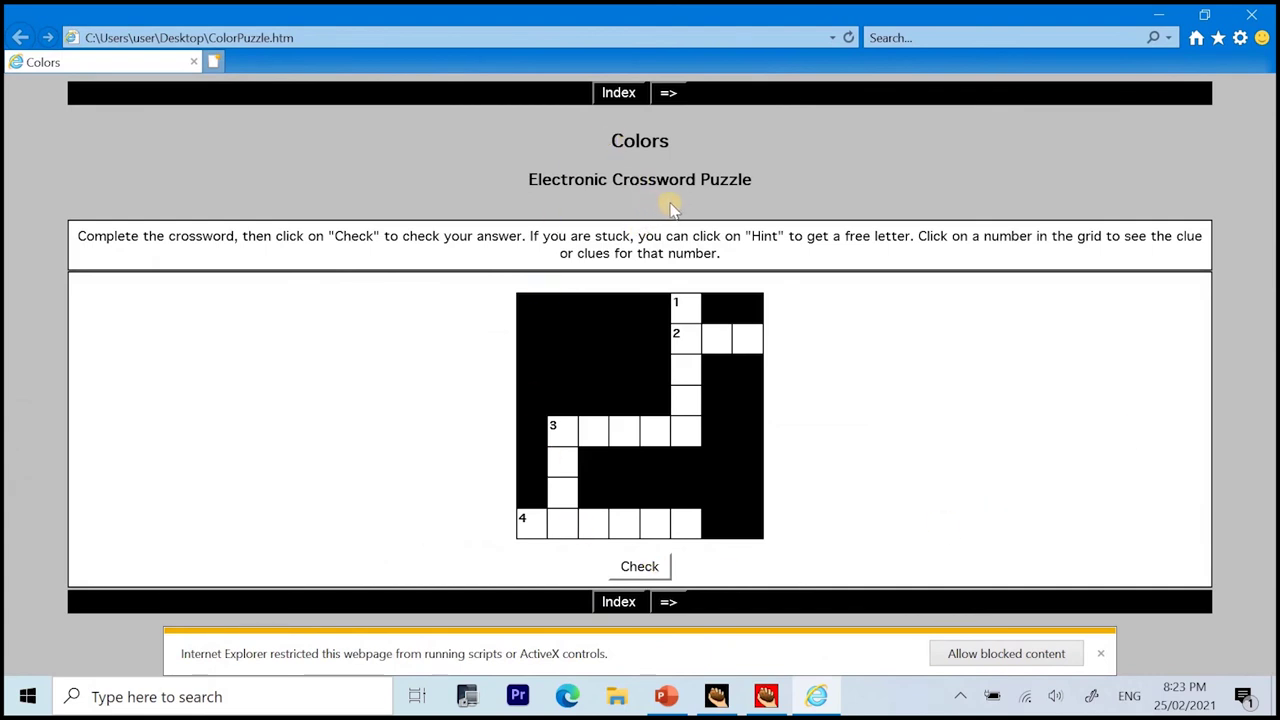
{"action": "left_click", "coordinate": [1005, 654]}
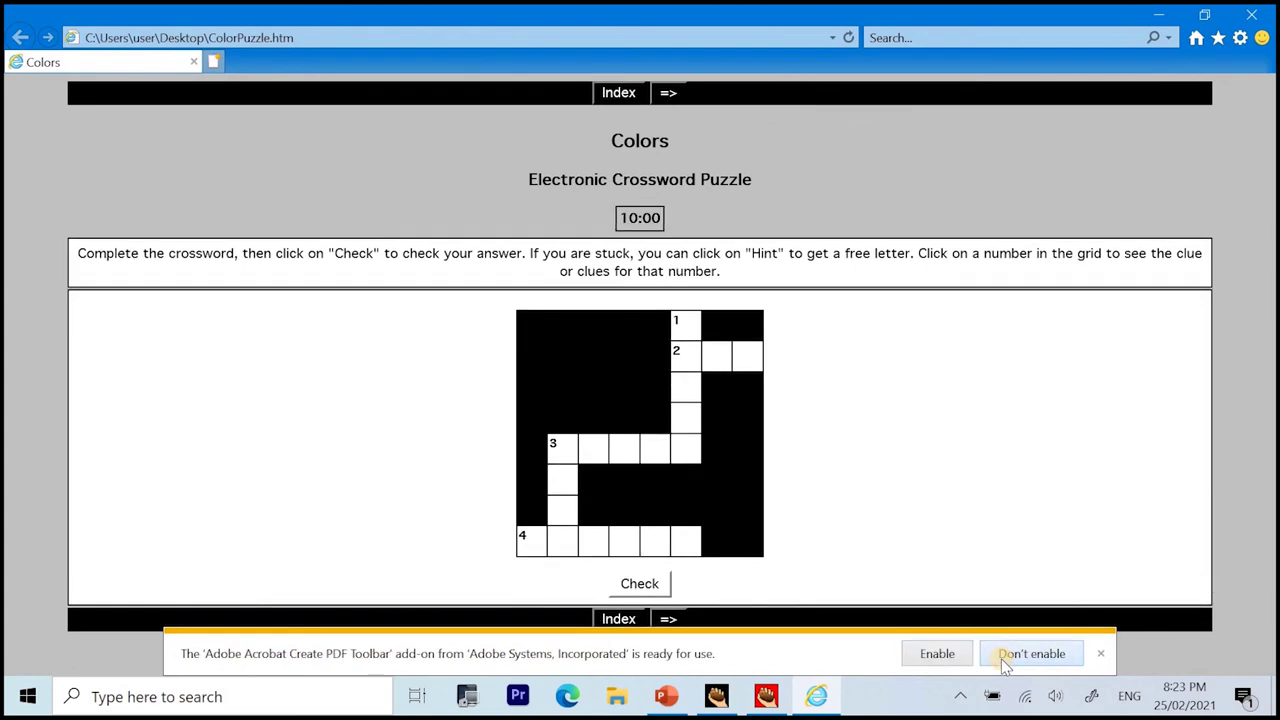
{"action": "left_click", "coordinate": [944, 660]}
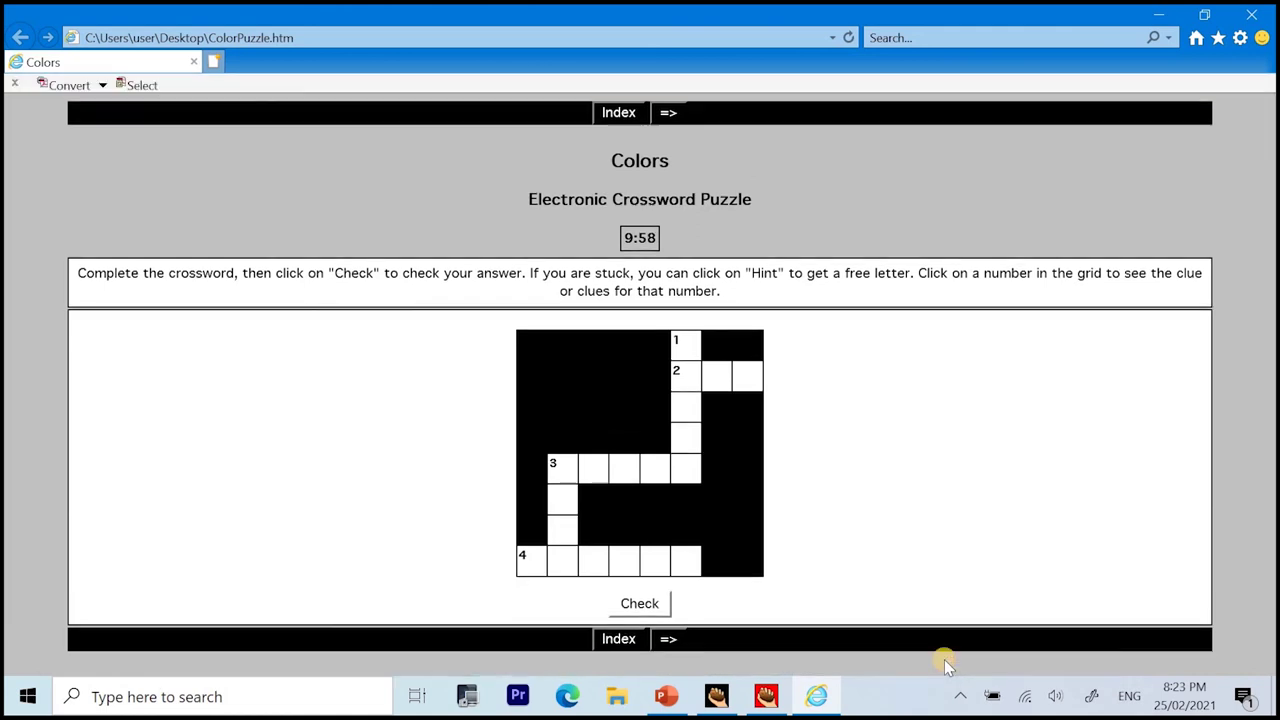